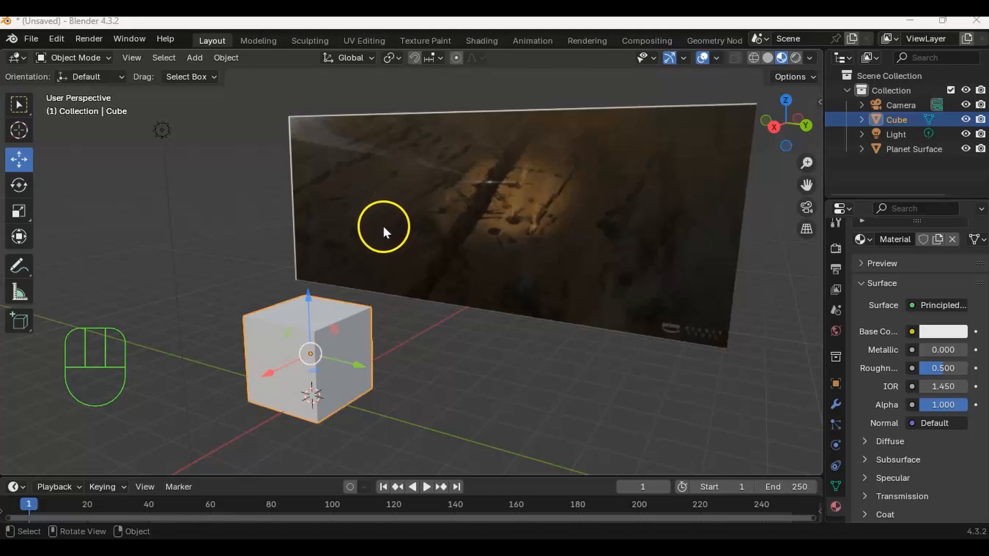
middle_drag(440, 215, 453, 246)
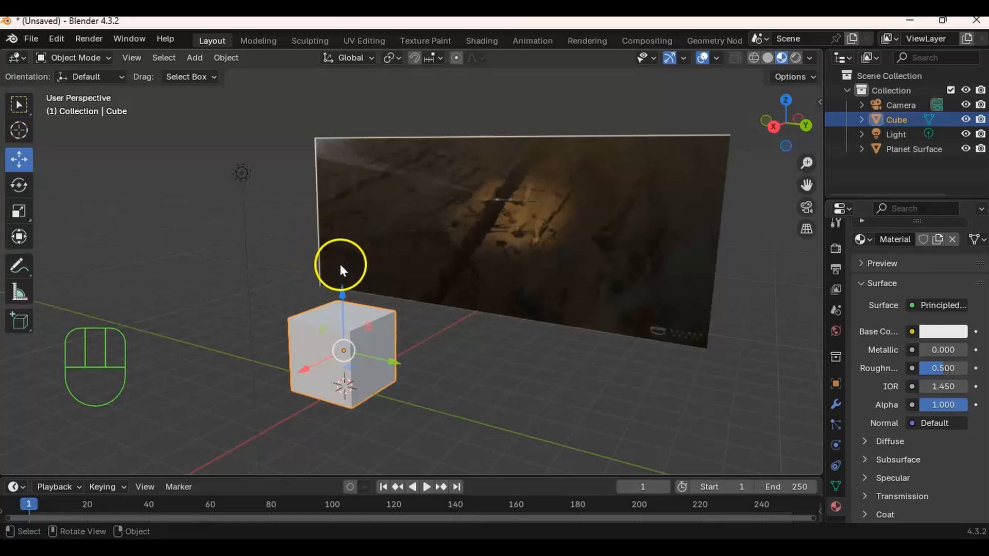
mouse_move(352, 264)
middle_down()
mouse_move(331, 272)
mouse_move(360, 253)
middle_up()
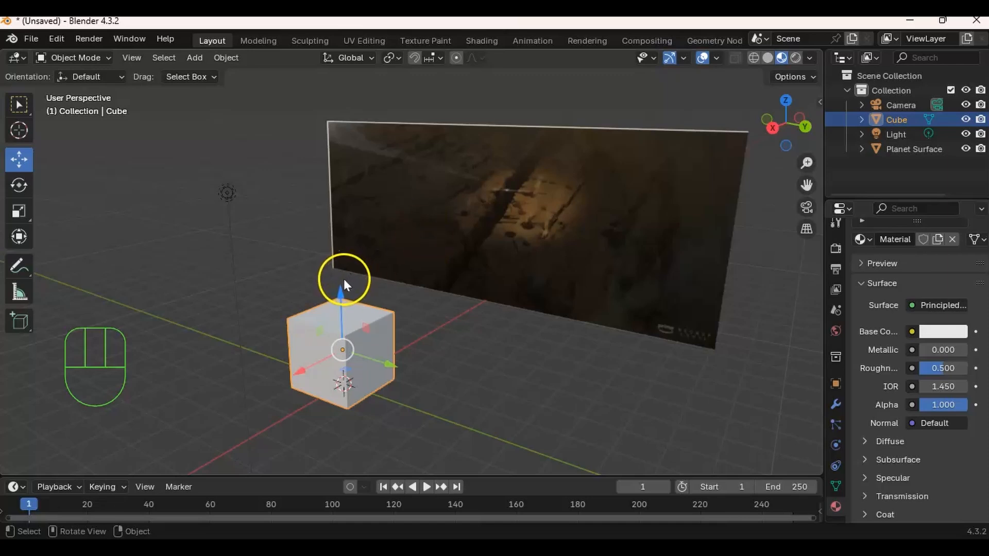
ctrl+middle_drag(345, 281, 418, 256)
click(327, 158)
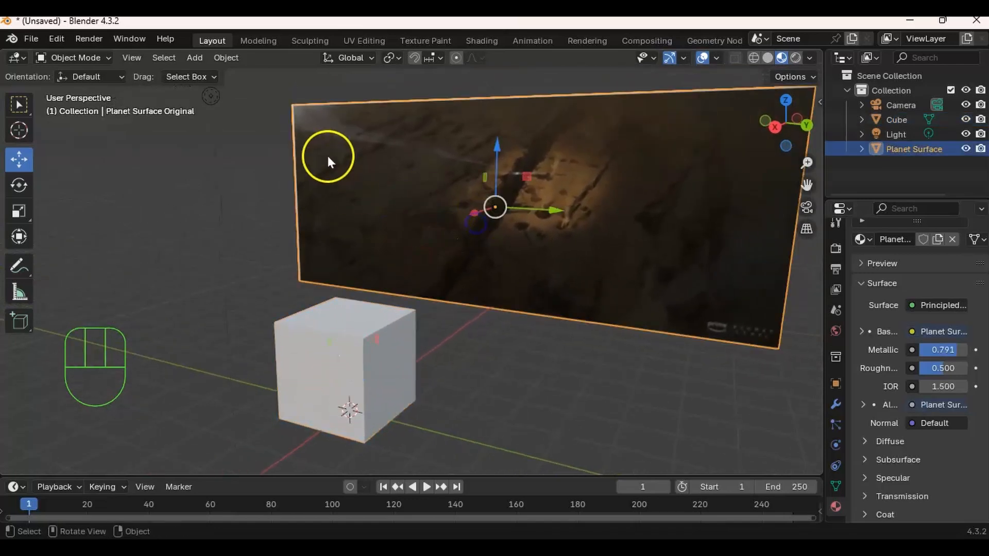
shift+middle_drag(480, 240, 486, 186)
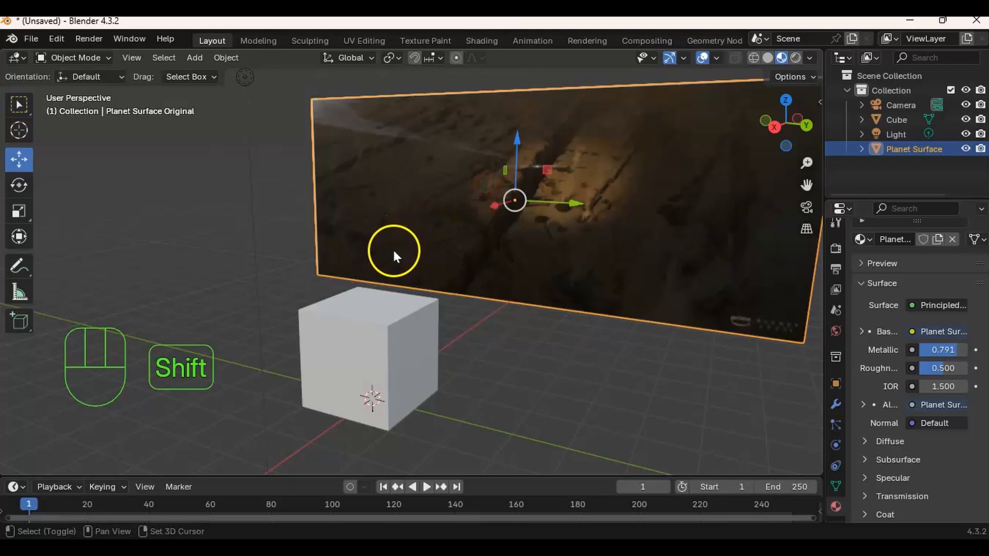
- Import Planet Surface Original.jpg into the scene as an image mesh plane
key(shift+a)
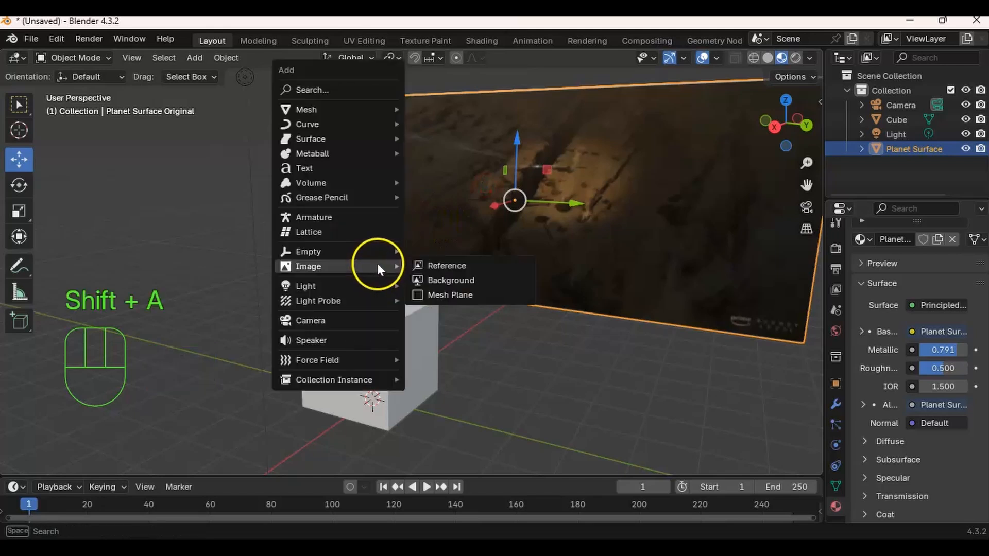
mouse_move(348, 264)
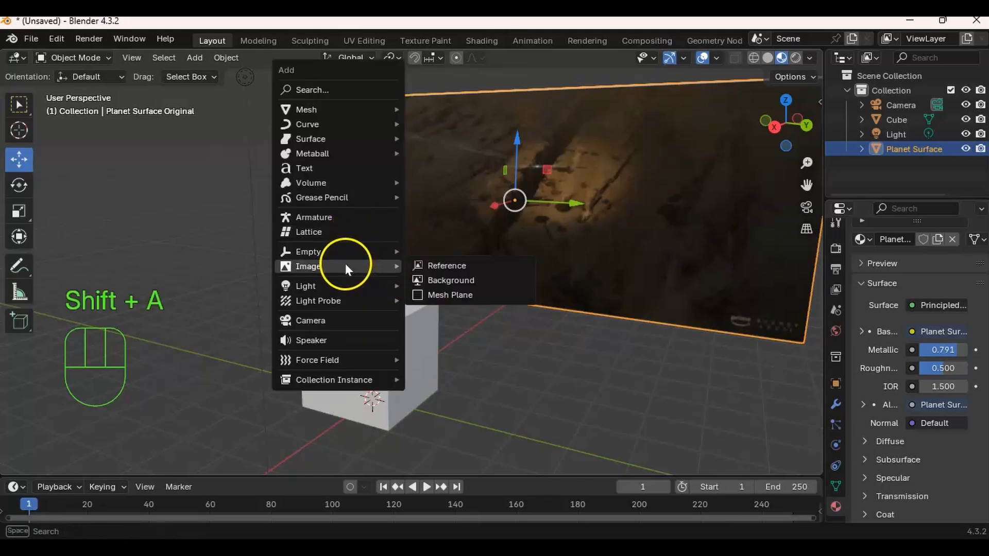
click(422, 289)
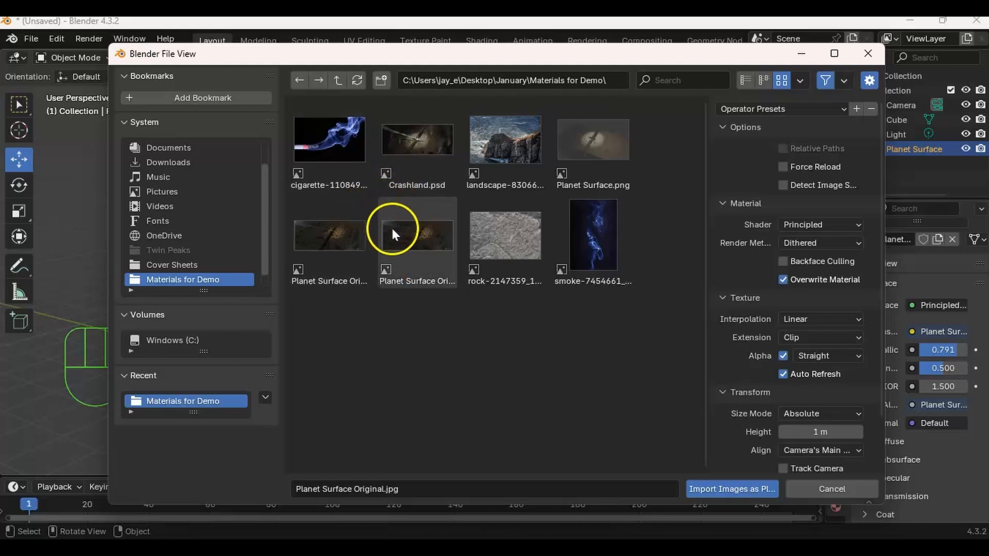
click(330, 253)
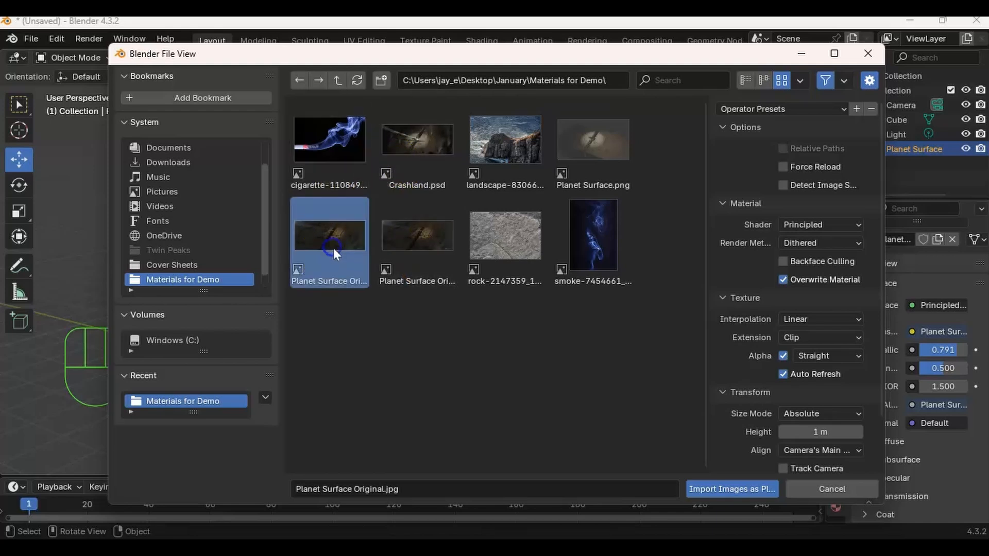
click(710, 488)
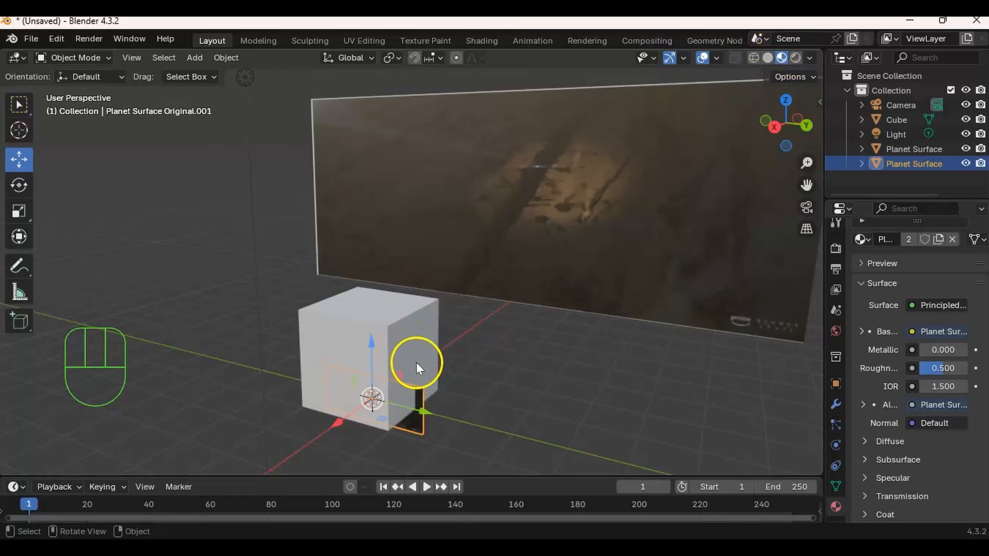
- Enlarge the newly imported image plane, raise it along the Z axis, and delete it
key(s)
click(581, 338)
drag(389, 356, 421, 237)
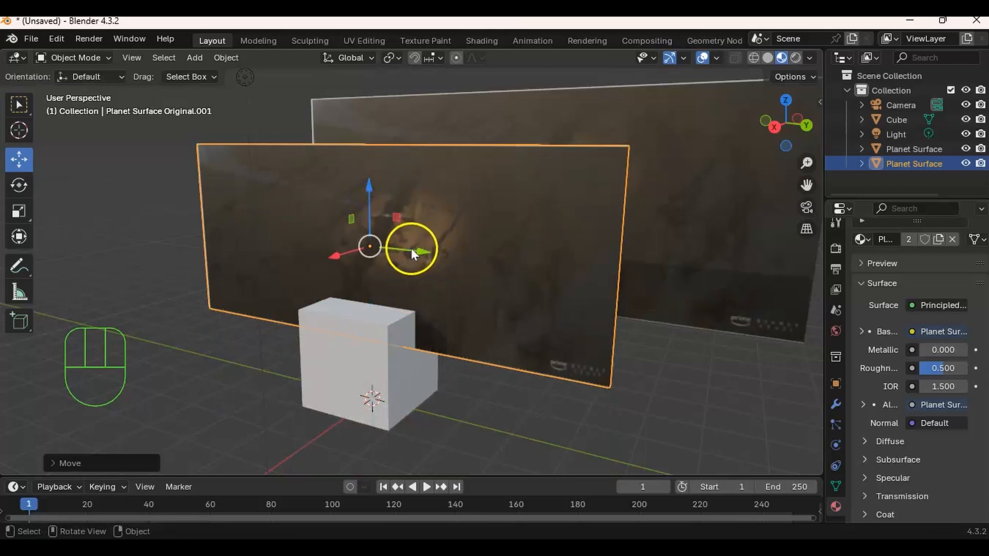
key(Delete)
- Select the cube and expand the Remesh settings in its object data properties
click(459, 212)
click(389, 316)
mouse_move(412, 317)
middle_down()
mouse_move(411, 336)
mouse_move(415, 299)
middle_up()
shift+middle_drag(414, 299, 413, 276)
middle_drag(412, 286, 406, 271)
shift+middle_drag(415, 268, 408, 286)
middle_drag(502, 247, 518, 252)
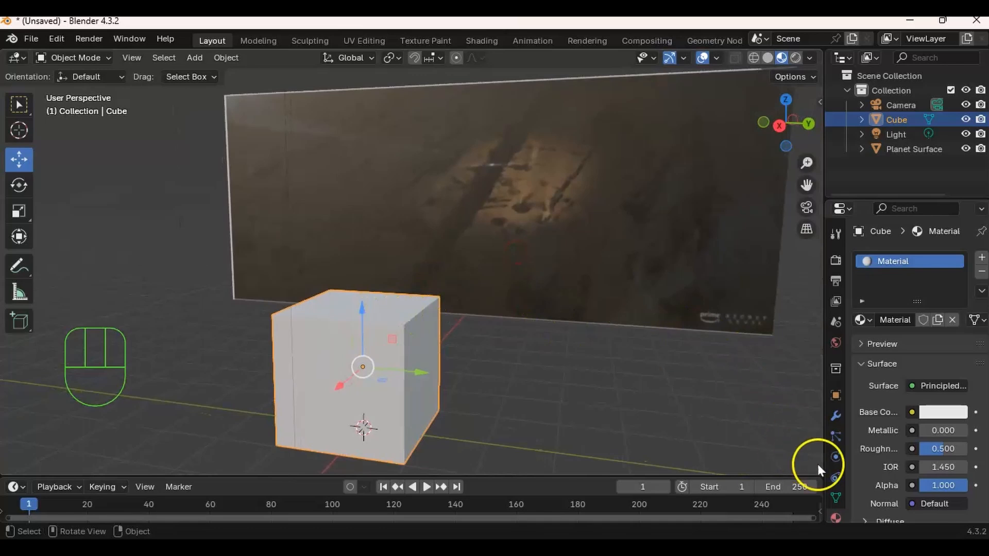
scroll(831, 467, down, 1)
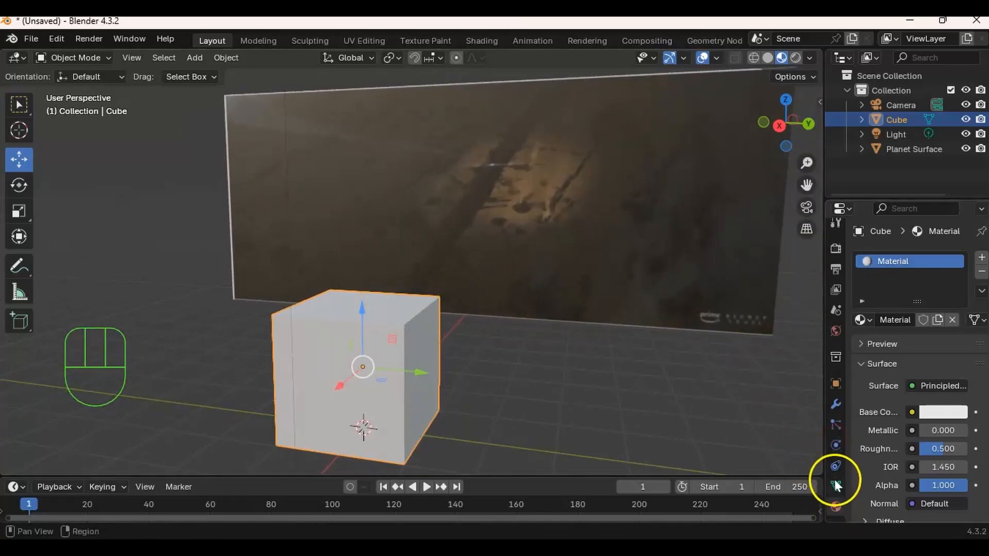
click(835, 483)
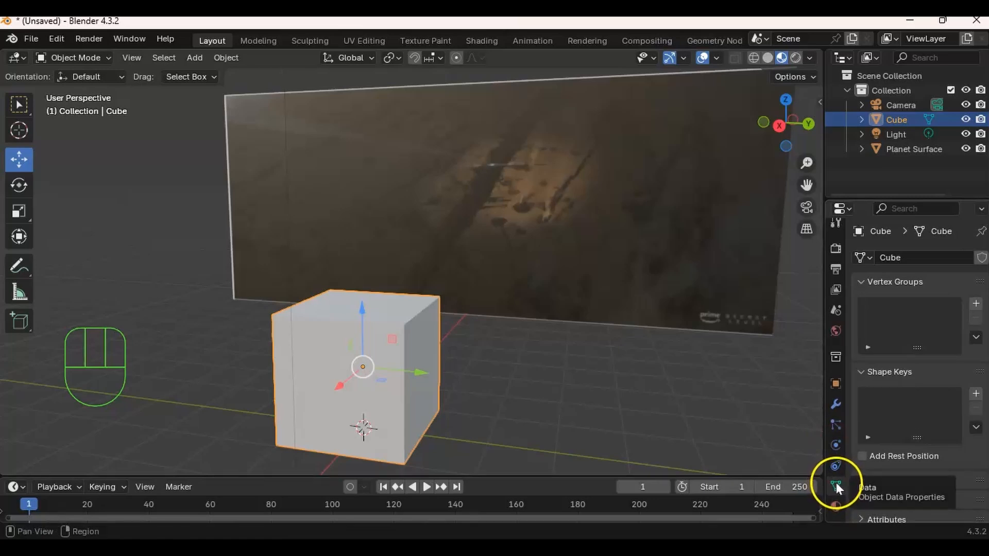
scroll(892, 456, down, 5)
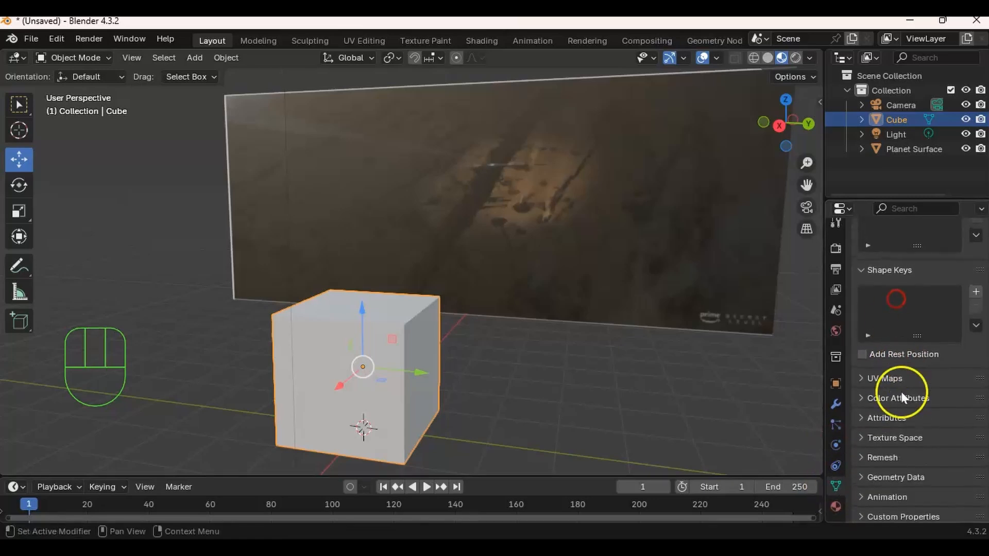
middle_drag(887, 417, 892, 333)
middle_drag(886, 386, 891, 333)
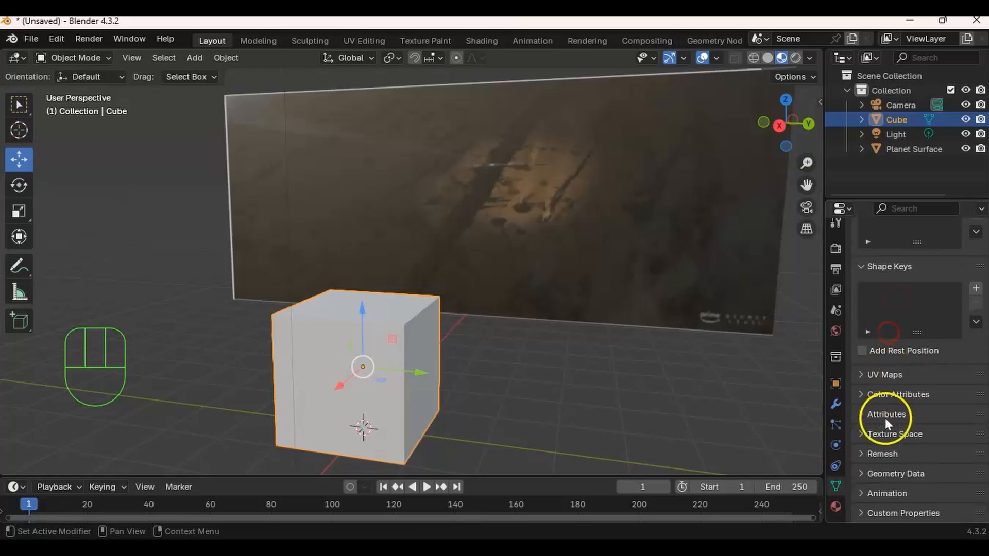
click(862, 453)
middle_drag(935, 443, 932, 309)
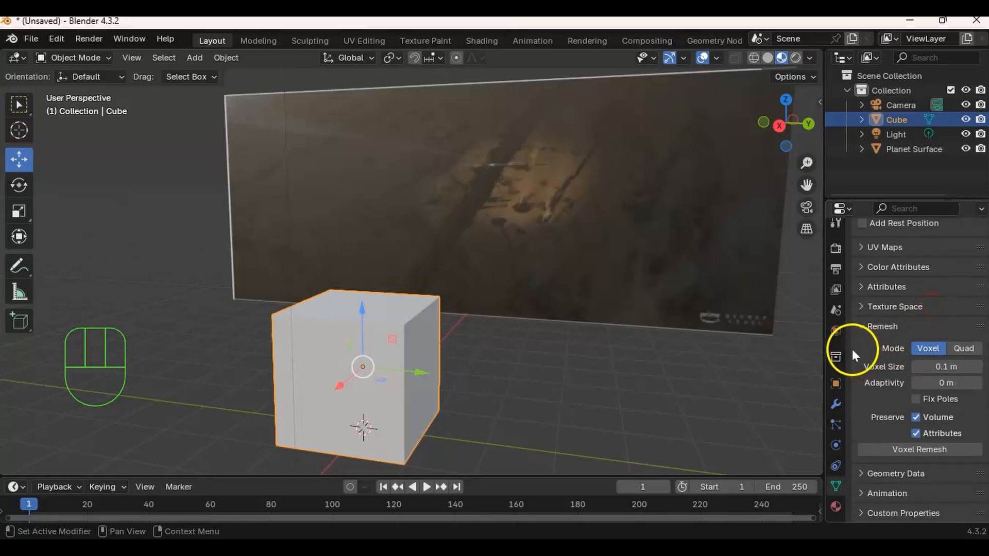
- Voxel-remesh the cube with a voxel size of 0.009 m and check its mesh density in Edit Mode
click(947, 366)
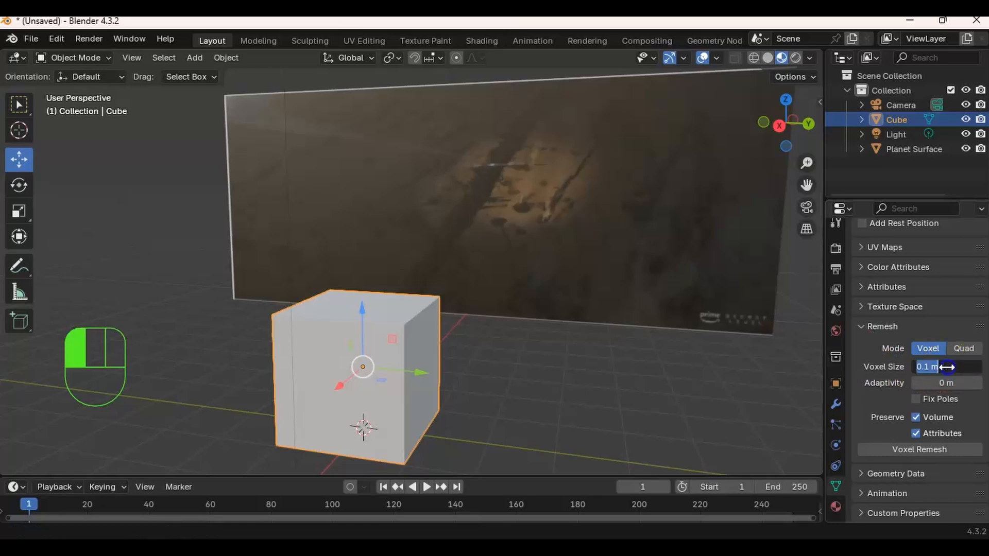
key(BackSpace)
text(.00)
key(Return)
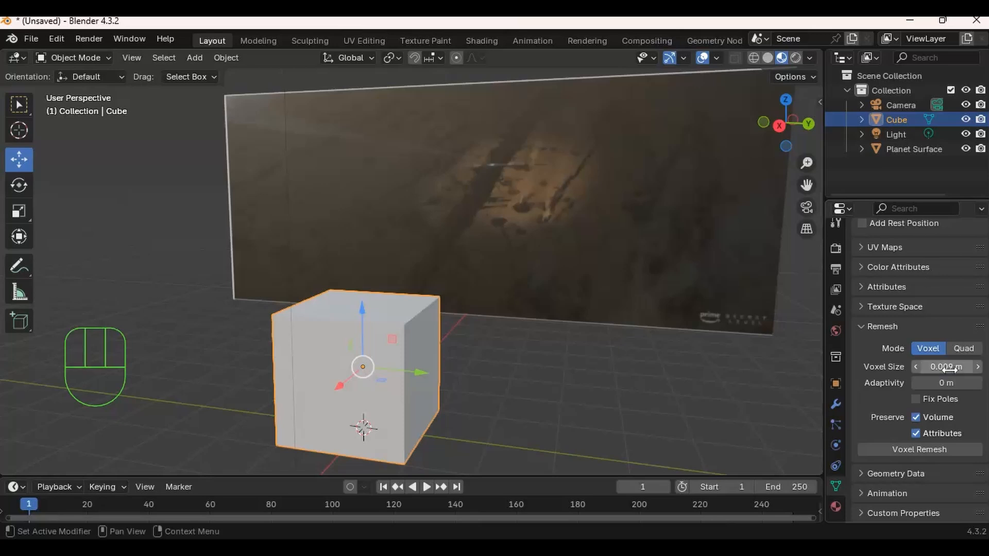
click(911, 450)
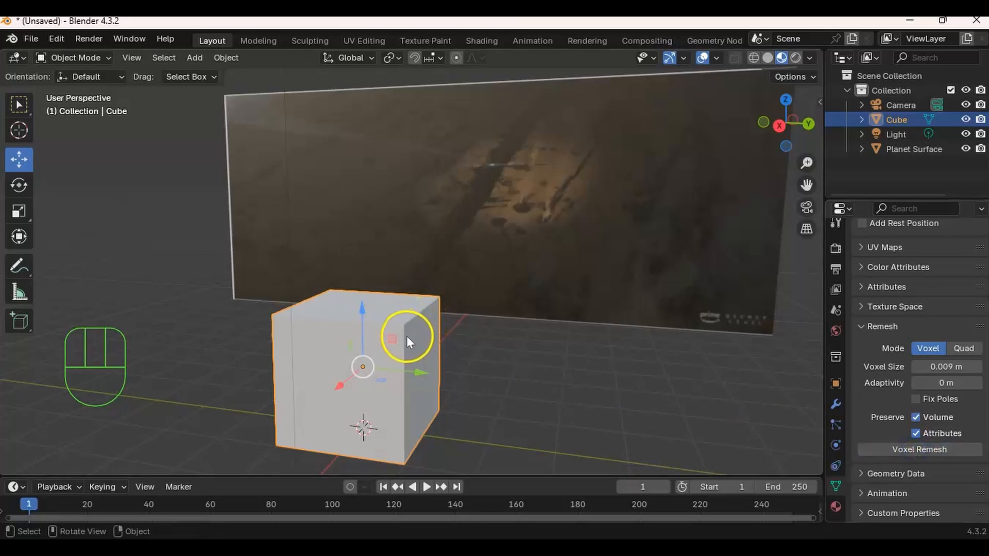
key(Tab)
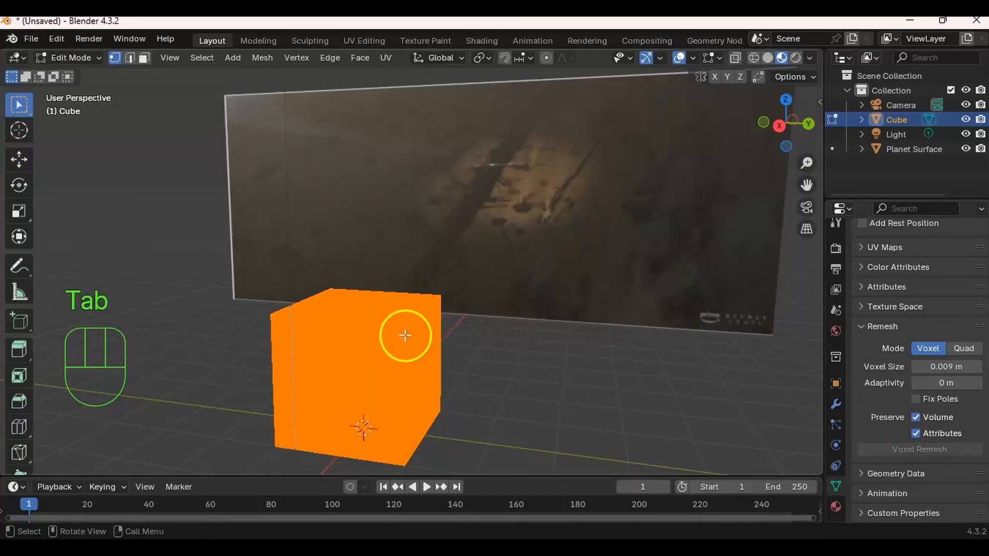
key(Tab)
key(Tab)
key(Tab)
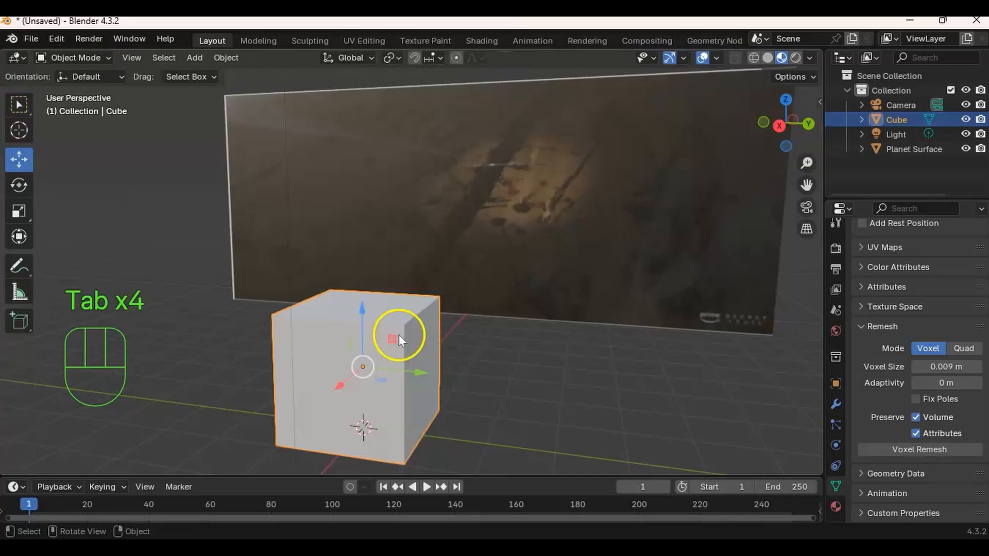
- Apply all transforms to the cube and set its origin to its geometry
ctrl+middle_drag(403, 333, 421, 251)
mouse_move(412, 288)
ctrl+middle_down()
mouse_move(414, 280)
mouse_move(420, 291)
ctrl+middle_up()
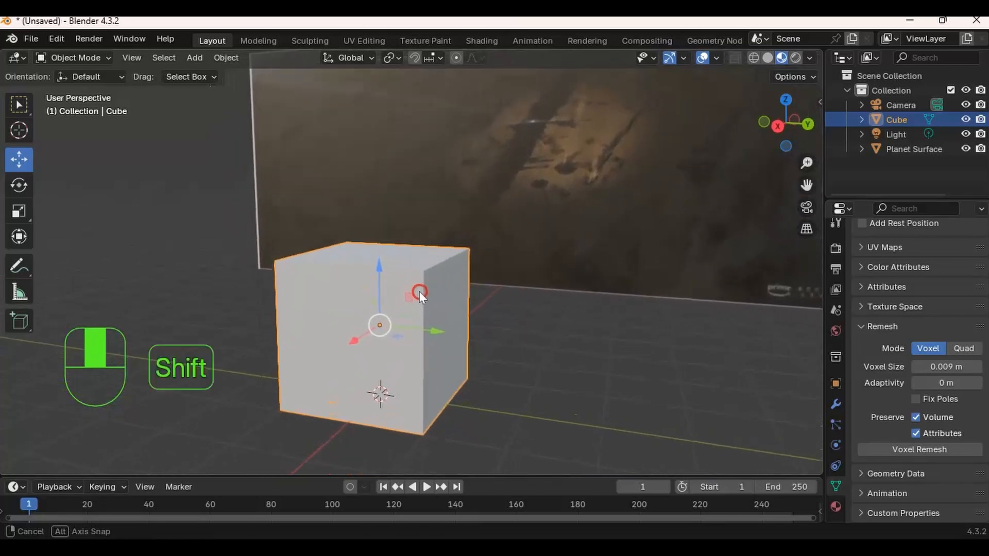
click(226, 58)
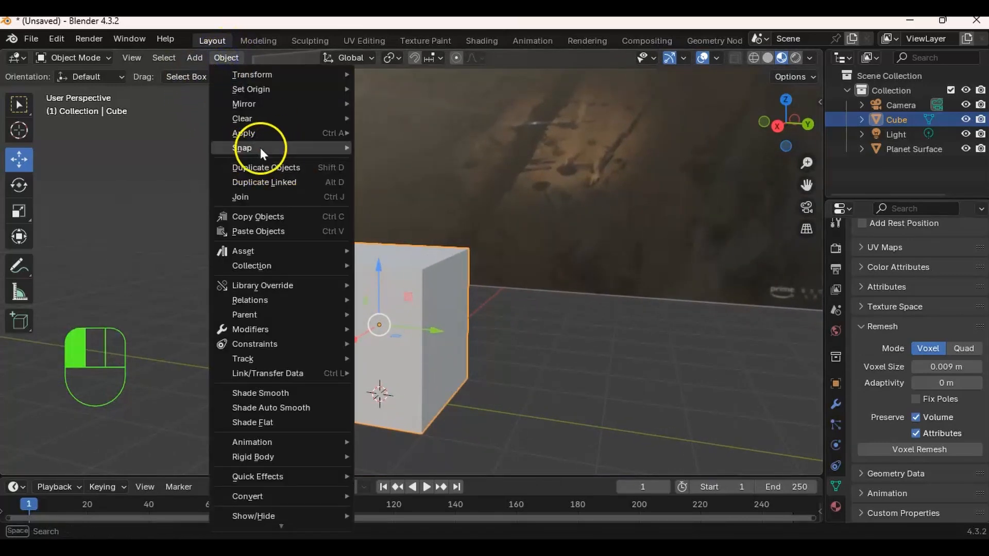
mouse_move(261, 133)
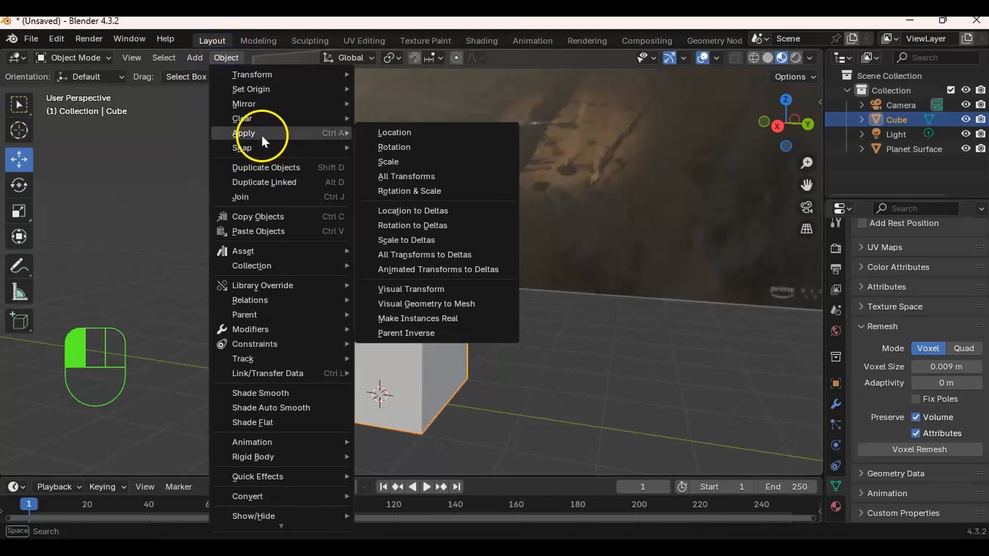
click(410, 175)
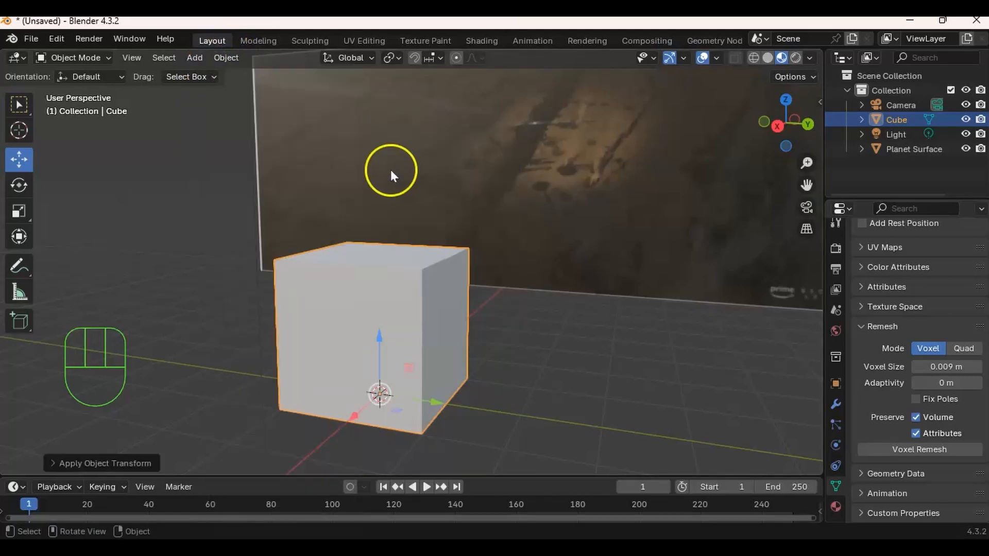
click(227, 59)
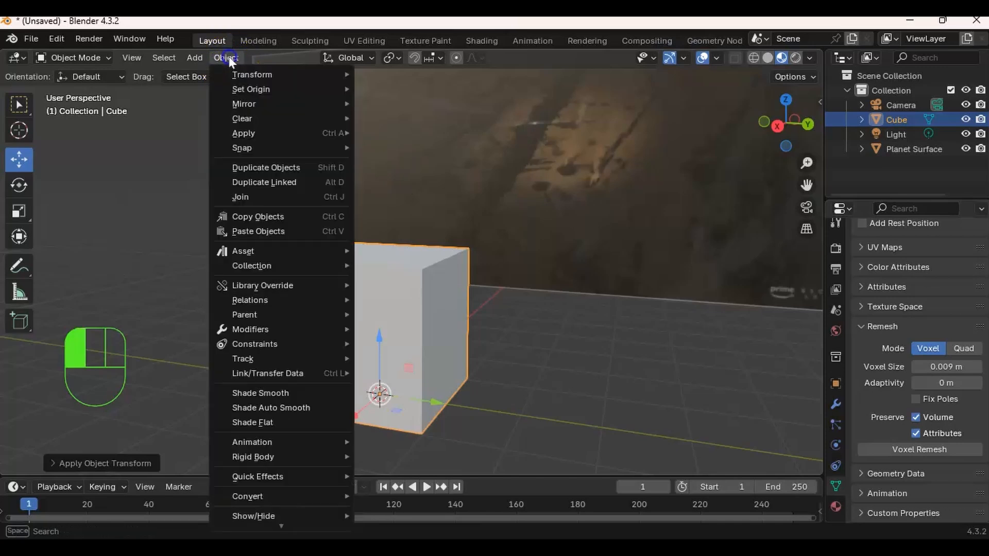
mouse_move(237, 88)
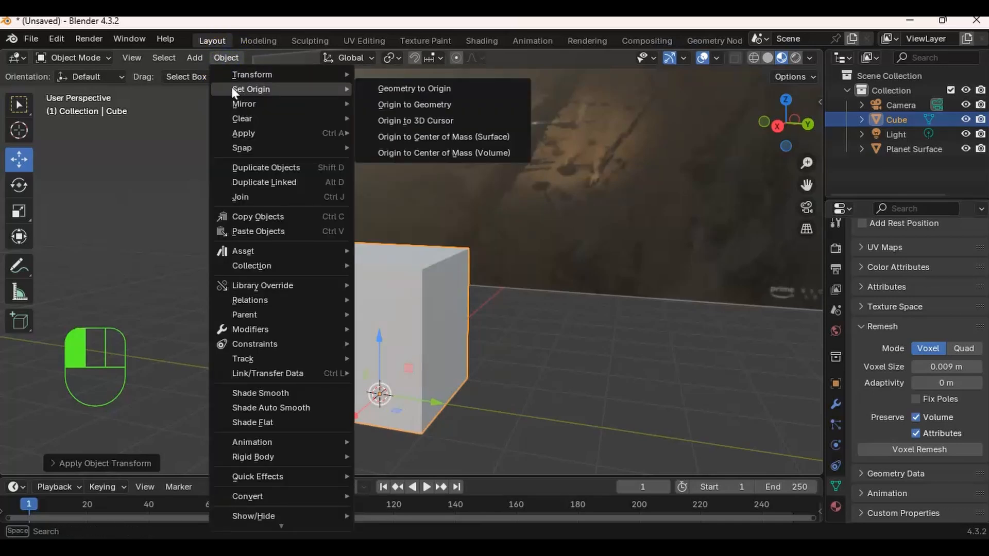
click(403, 107)
middle_drag(427, 248, 458, 270)
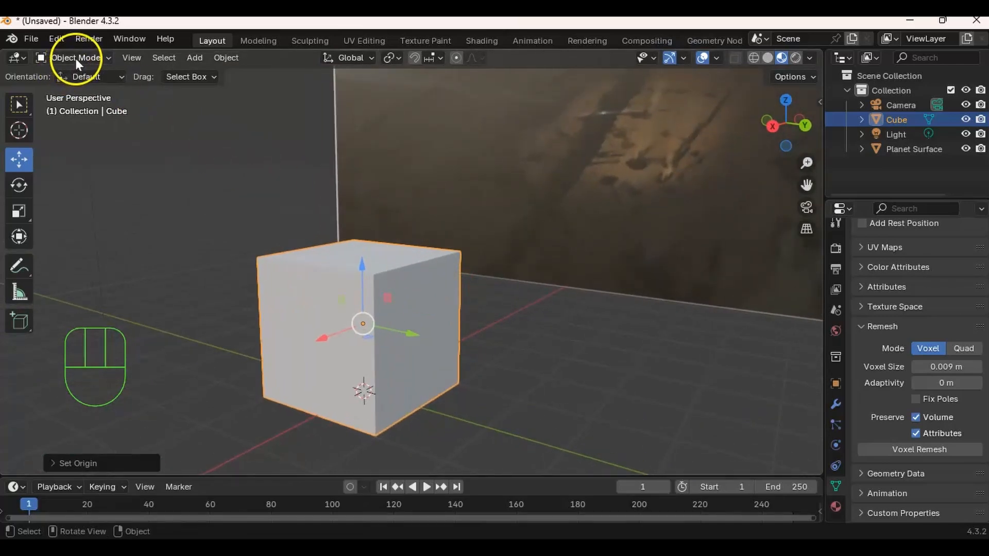
- Switch the cube to Sculpt Mode and choose the Scrape/Fill brush
mouse_move(78, 58)
mouse_down()
mouse_move(89, 111)
mouse_move(80, 117)
mouse_move(81, 101)
mouse_move(248, 29)
mouse_up()
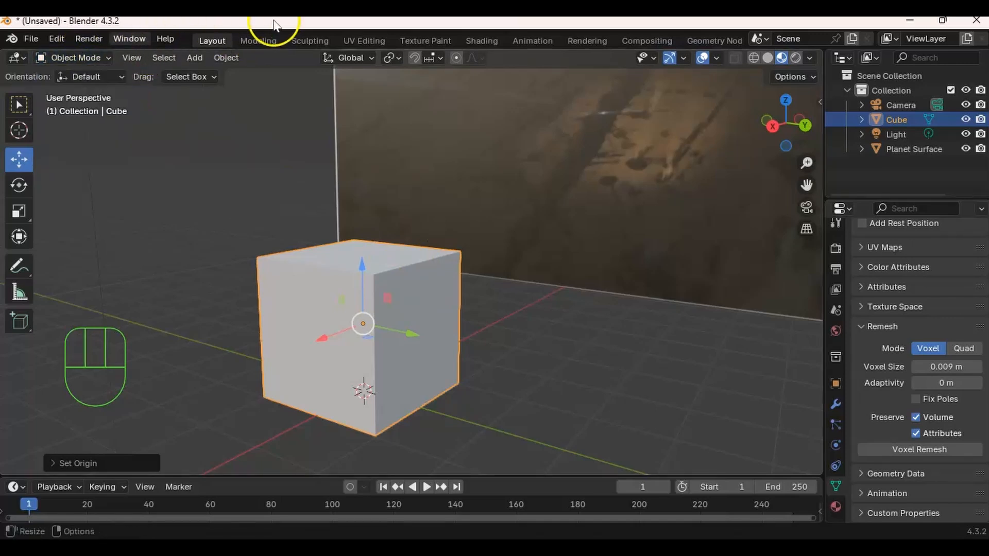
key(ctrl)
key(ctrl+Tab)
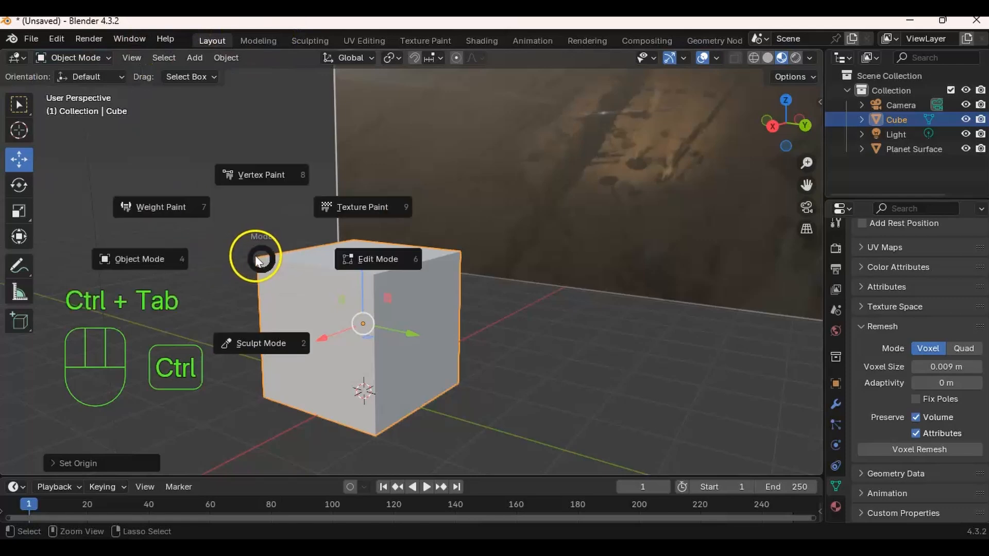
click(254, 346)
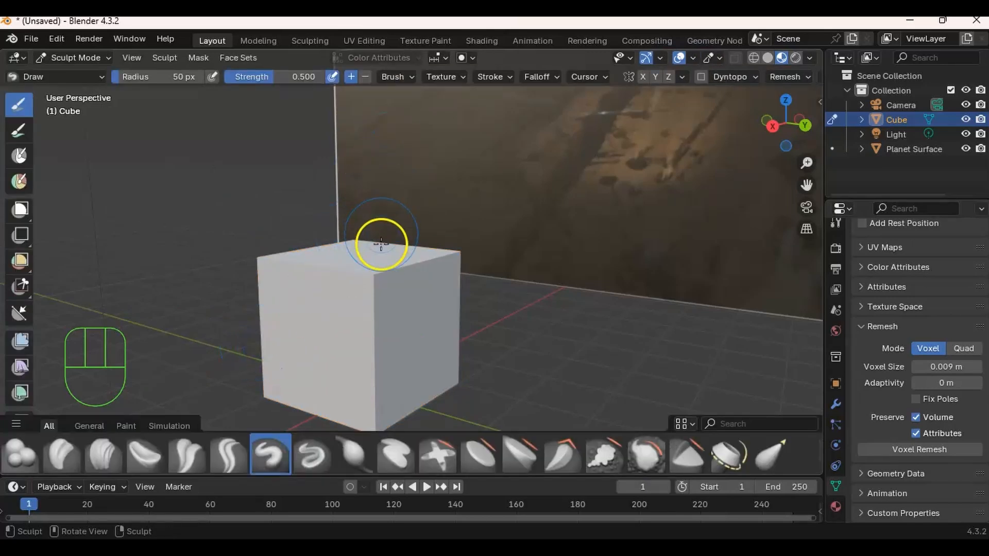
mouse_move(322, 289)
shift+middle_down()
mouse_move(380, 252)
mouse_move(364, 268)
mouse_move(388, 252)
mouse_move(347, 277)
mouse_move(420, 272)
shift+middle_up()
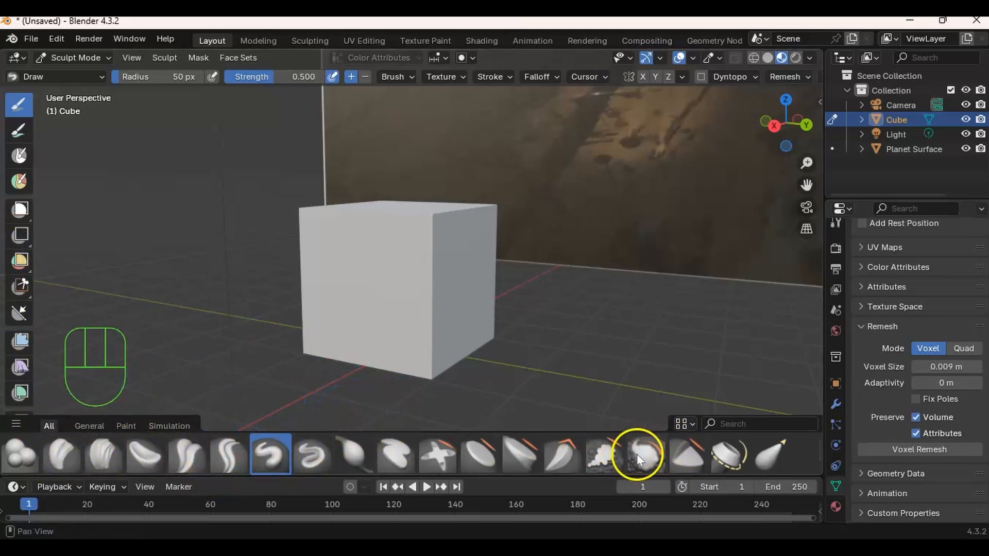
click(607, 459)
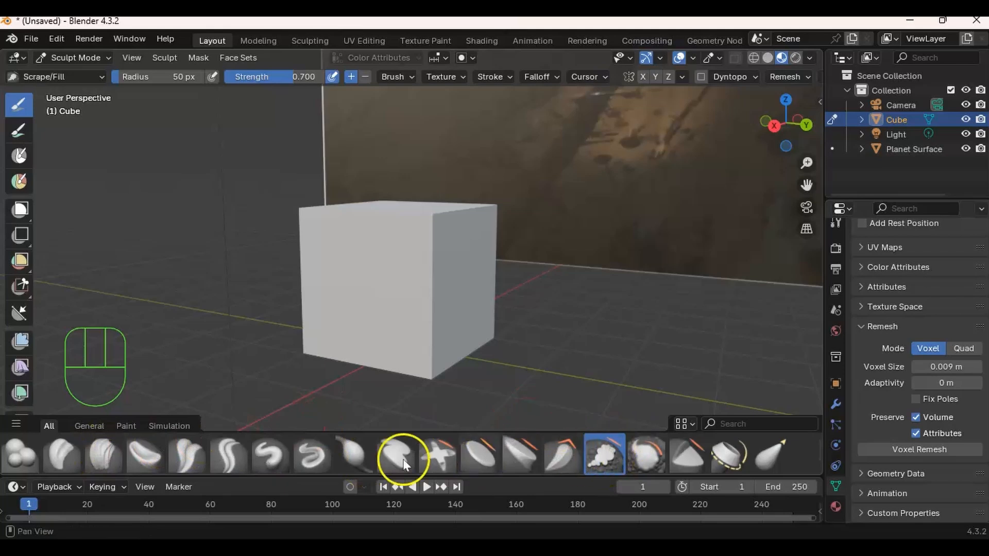
shift+middle_drag(342, 278, 387, 246)
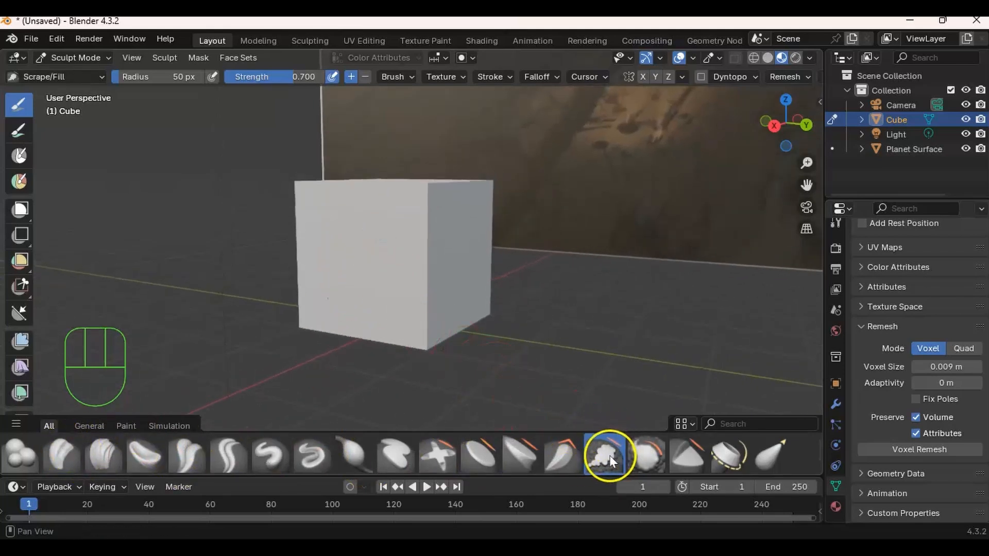
middle_drag(414, 203, 409, 243)
ctrl+middle_drag(435, 316, 446, 288)
shift+middle_drag(443, 291, 440, 311)
middle_drag(442, 308, 408, 287)
scroll(462, 249, down, 2)
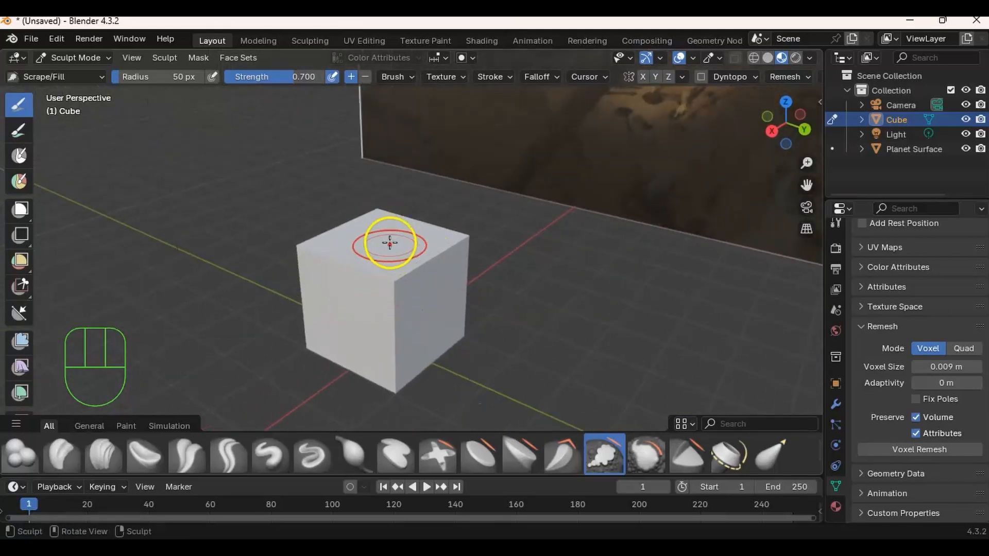
- Scrape down the cube's nearest top corner with the Scrape/Fill brush
middle_drag(418, 341, 434, 262)
ctrl+middle_drag(436, 321, 438, 263)
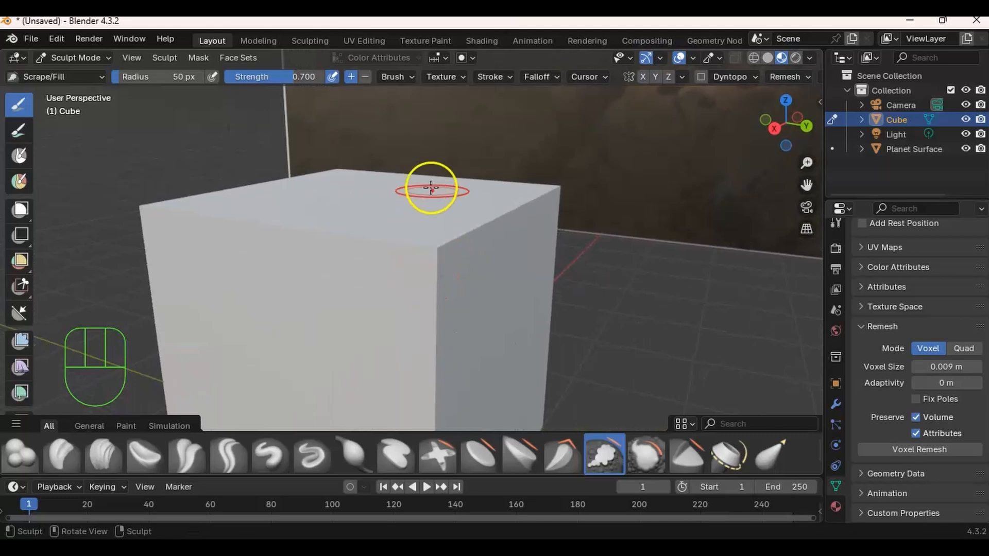
drag(439, 250, 439, 248)
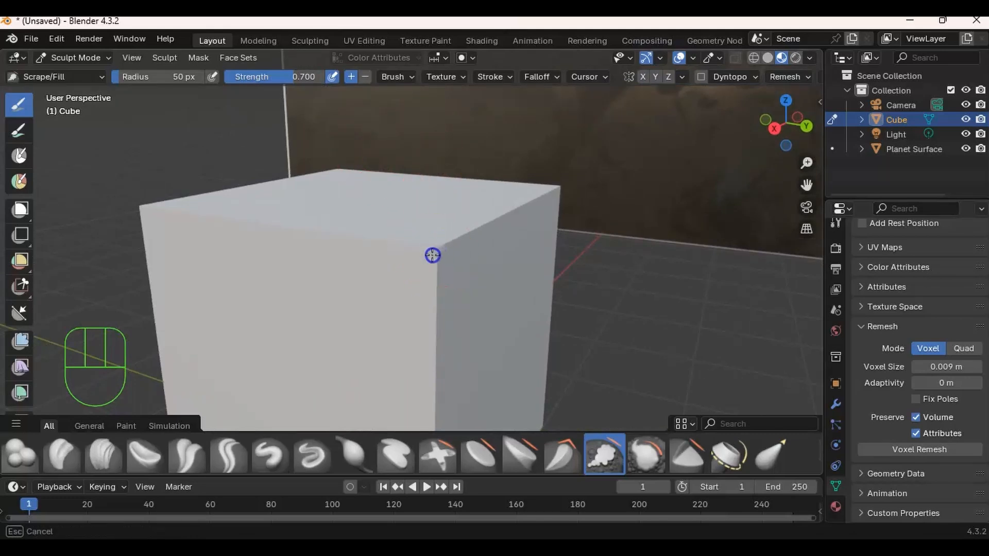
ctrl+middle_drag(484, 279, 496, 241)
middle_drag(496, 241, 443, 280)
mouse_move(326, 302)
middle_down()
mouse_move(293, 303)
mouse_move(316, 307)
middle_up()
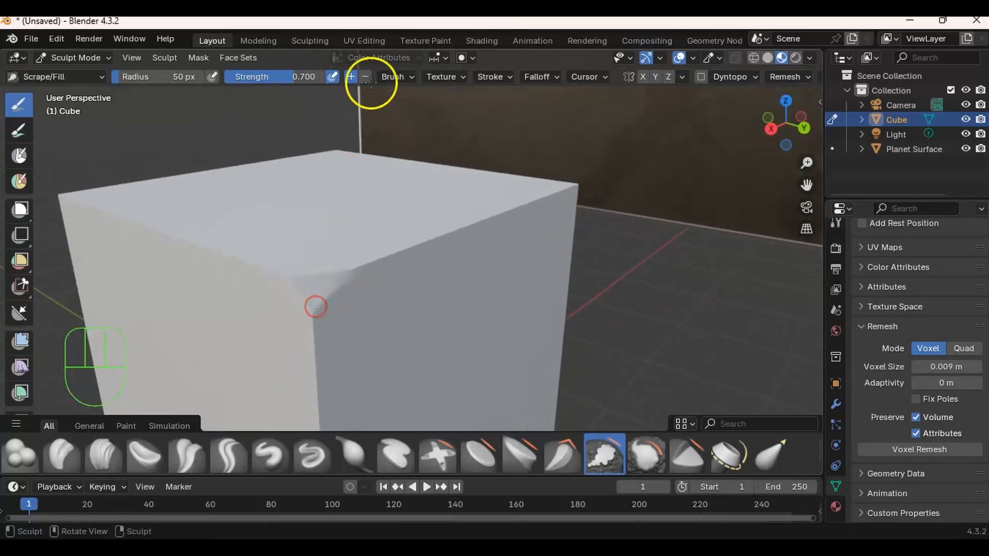
- Set the Scrape/Fill brush hardness to 0.532 and wear an irregular bevel along the cube's top edge from corner to corner
click(401, 75)
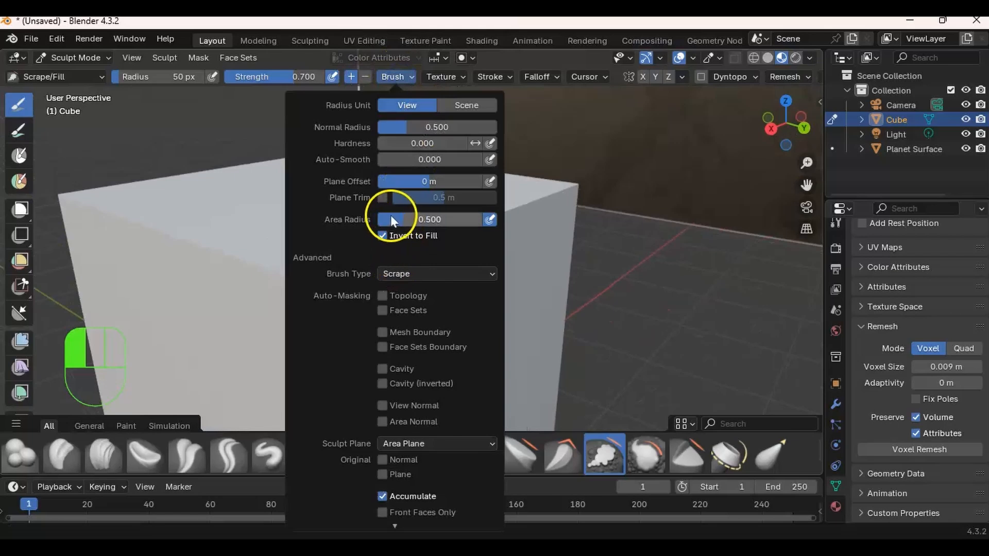
drag(394, 146, 449, 147)
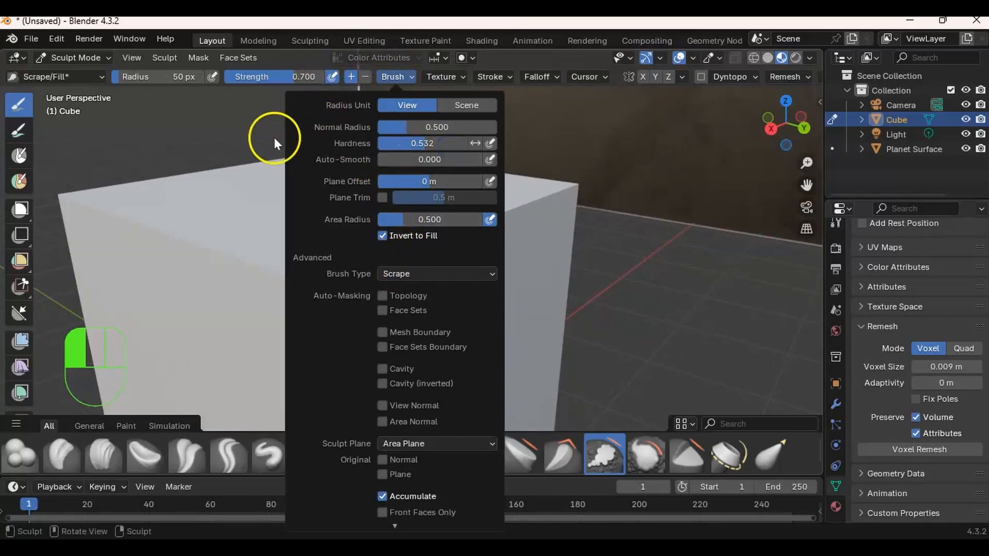
drag(301, 265, 339, 277)
middle_drag(365, 258, 327, 280)
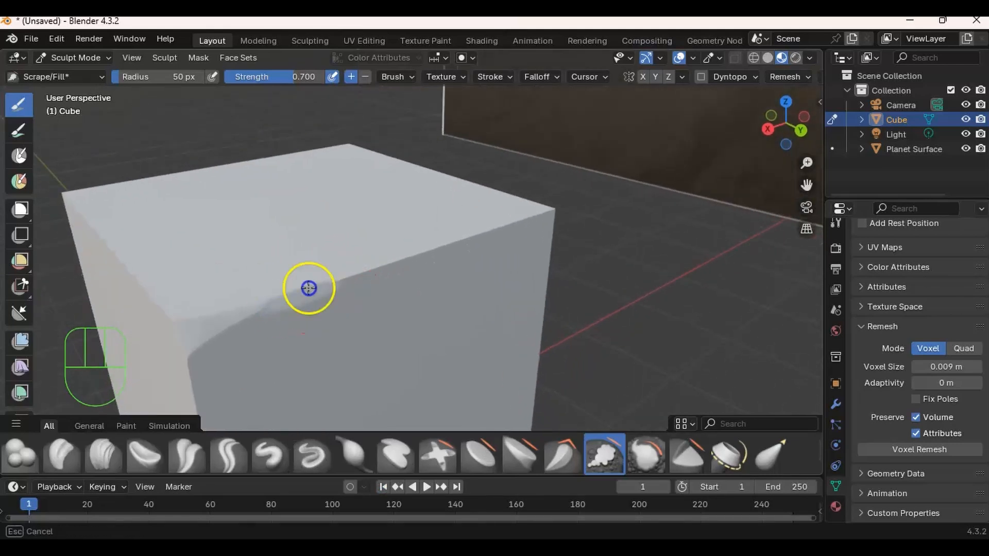
drag(313, 288, 315, 287)
mouse_move(332, 266)
middle_down()
mouse_move(344, 245)
mouse_move(341, 255)
middle_up()
mouse_move(345, 255)
ctrl+middle_down()
mouse_move(365, 229)
mouse_move(426, 212)
mouse_move(391, 237)
mouse_move(451, 192)
mouse_move(434, 227)
ctrl+middle_up()
drag(415, 243, 371, 252)
drag(407, 238, 607, 196)
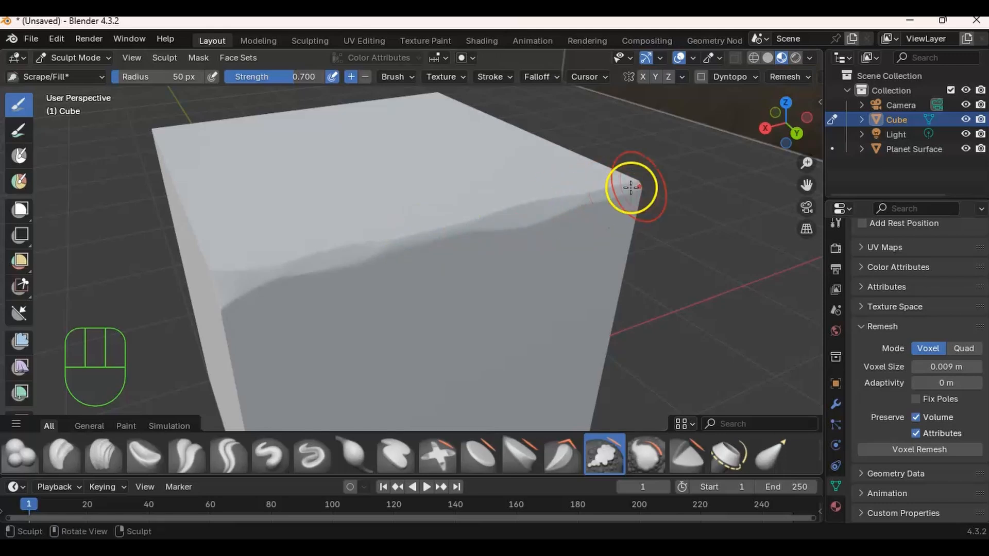
mouse_move(531, 237)
middle_down()
mouse_move(459, 237)
mouse_move(475, 225)
mouse_move(398, 236)
mouse_move(471, 243)
middle_up()
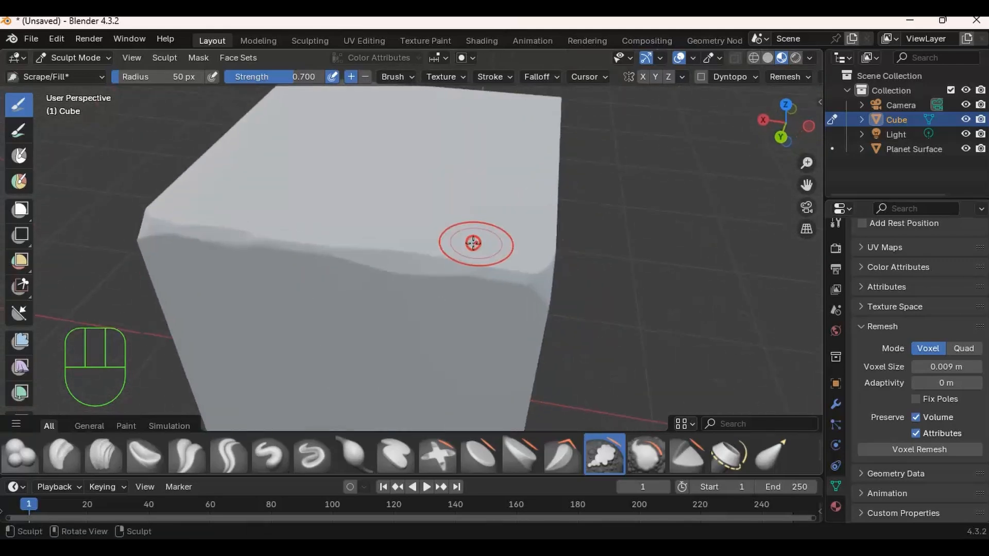
mouse_move(432, 276)
middle_down()
mouse_move(393, 227)
mouse_move(419, 229)
mouse_move(394, 178)
middle_up()
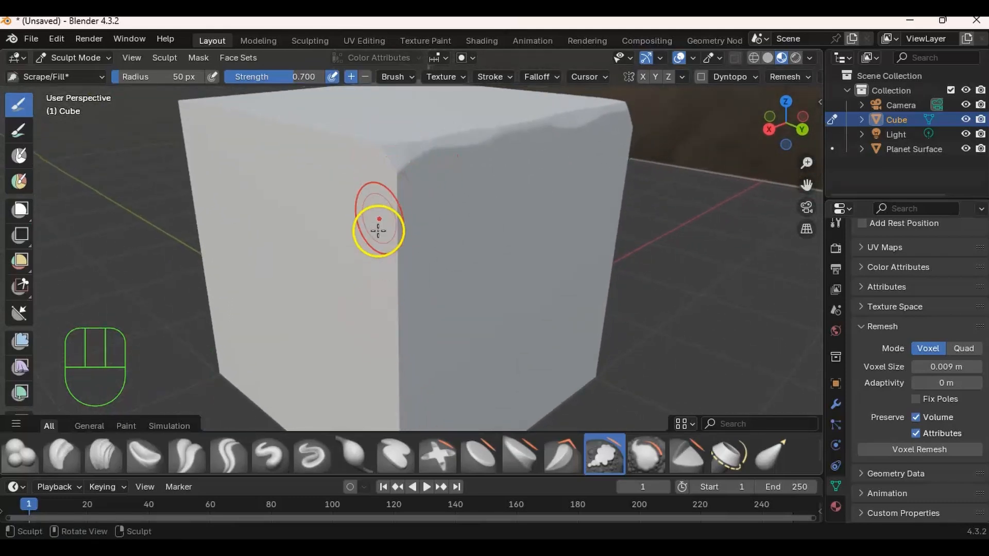
mouse_move(373, 225)
middle_down()
mouse_move(409, 249)
mouse_move(426, 223)
mouse_move(438, 237)
middle_up()
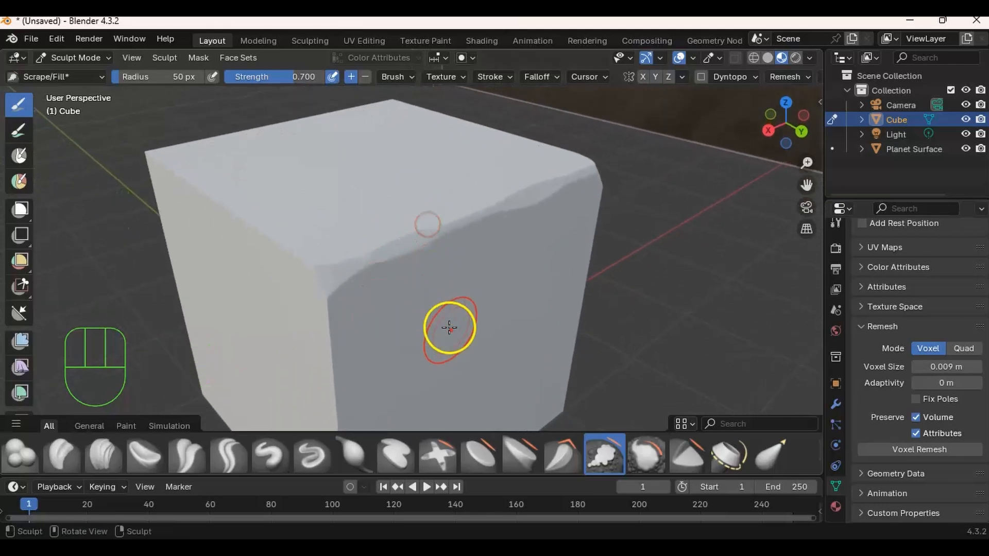
- Choose the Clay Strips brush and build up rough strokes on the cube's top face
click(97, 458)
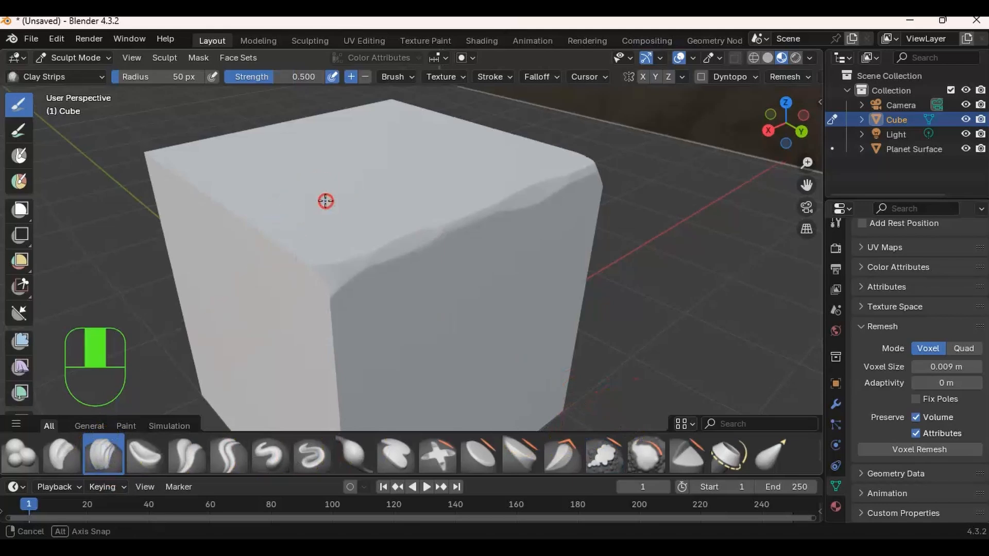
middle_drag(326, 199, 360, 217)
drag(399, 228, 355, 227)
middle_drag(331, 201, 260, 210)
shift+drag(402, 258, 376, 302)
mouse_move(358, 249)
middle_down()
mouse_move(409, 219)
mouse_move(364, 207)
mouse_move(395, 248)
mouse_move(439, 214)
mouse_move(418, 230)
mouse_move(431, 216)
middle_up()
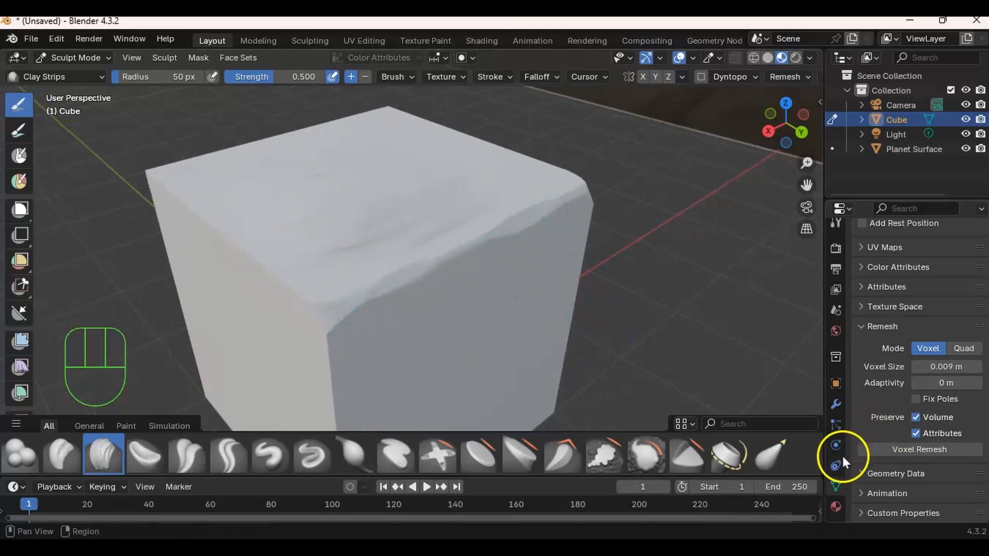
- Darken the cube material's base color to grey #7F7F7FFF and set its roughness to 0.425
scroll(842, 453, down, 2)
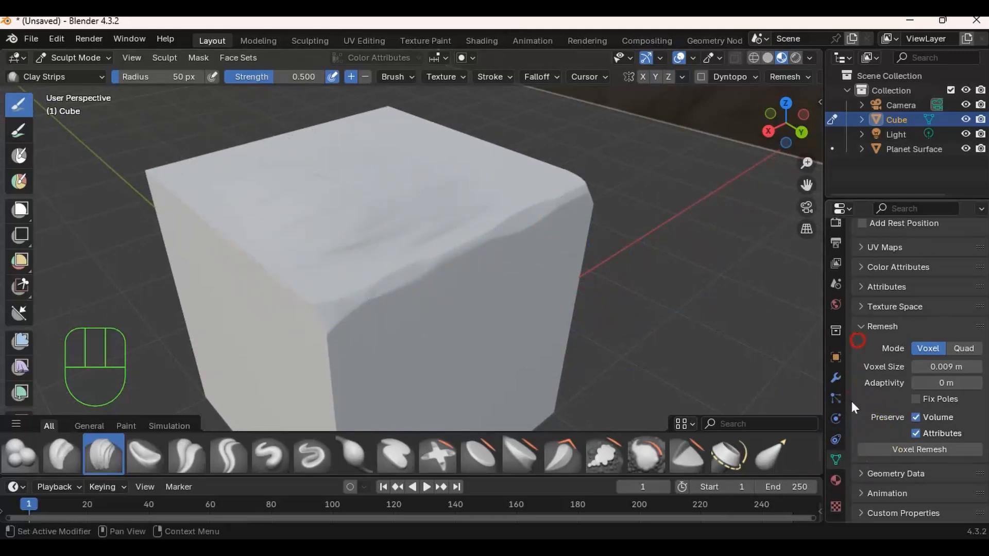
click(836, 481)
scroll(875, 350, up, 8)
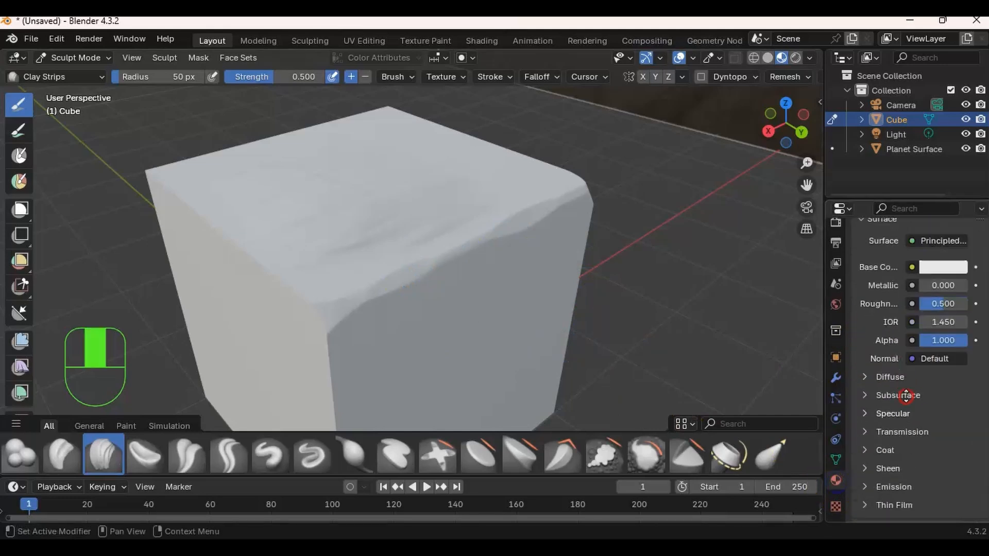
click(933, 335)
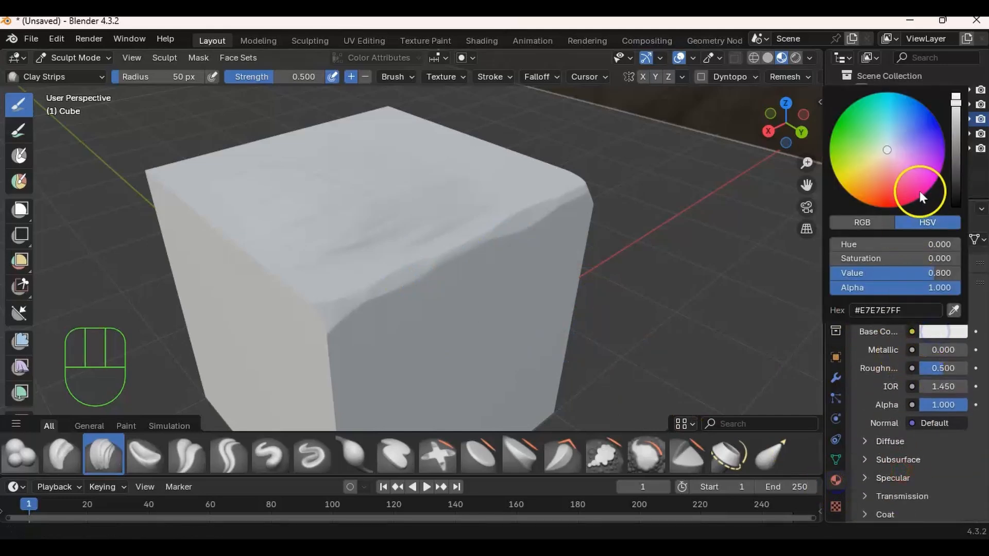
drag(955, 106, 956, 149)
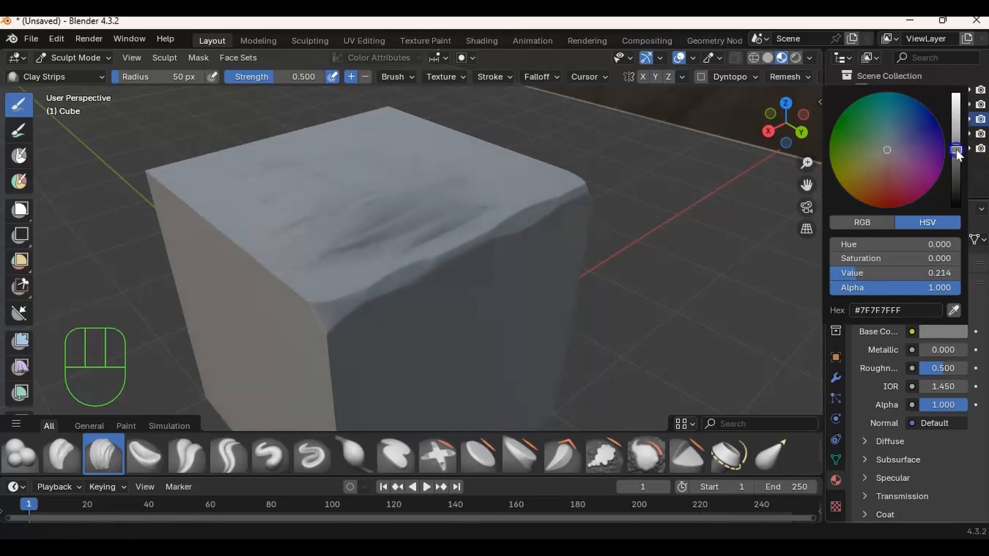
middle_drag(554, 242, 502, 232)
scroll(895, 366, down, 4)
middle_drag(880, 396, 885, 418)
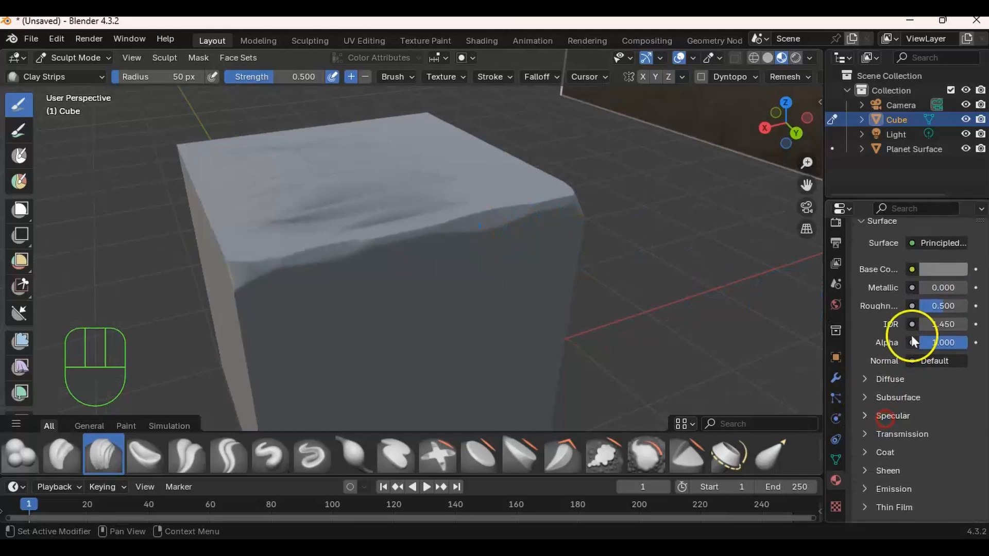
mouse_move(938, 304)
mouse_down()
mouse_move(949, 304)
mouse_move(937, 308)
mouse_up()
- Add more broad Clay Strips strokes across the cube's top face
mouse_move(550, 268)
middle_down()
mouse_move(318, 256)
mouse_move(260, 227)
mouse_move(359, 198)
mouse_move(462, 203)
mouse_move(453, 223)
mouse_move(442, 219)
mouse_move(417, 242)
mouse_move(273, 201)
middle_up()
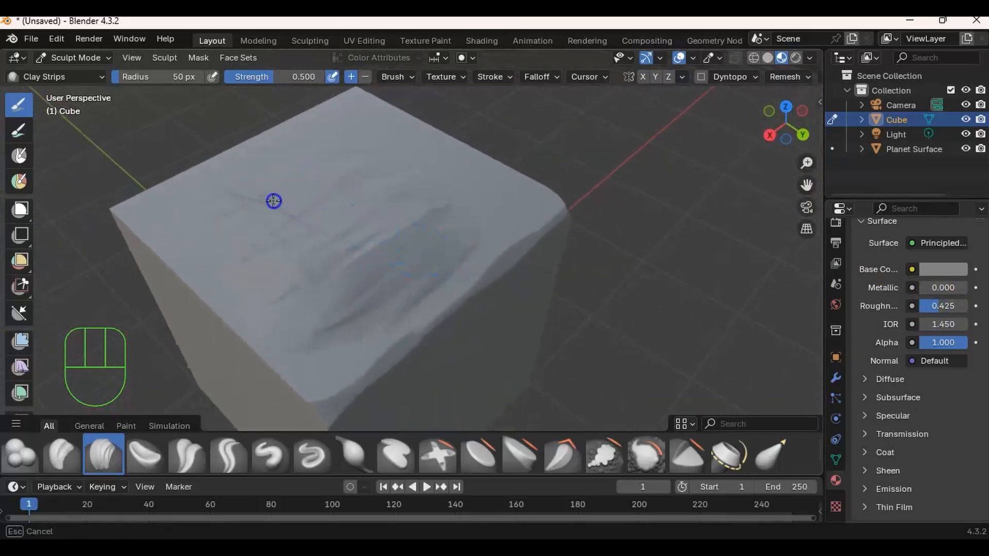
drag(273, 201, 352, 141)
drag(424, 173, 432, 217)
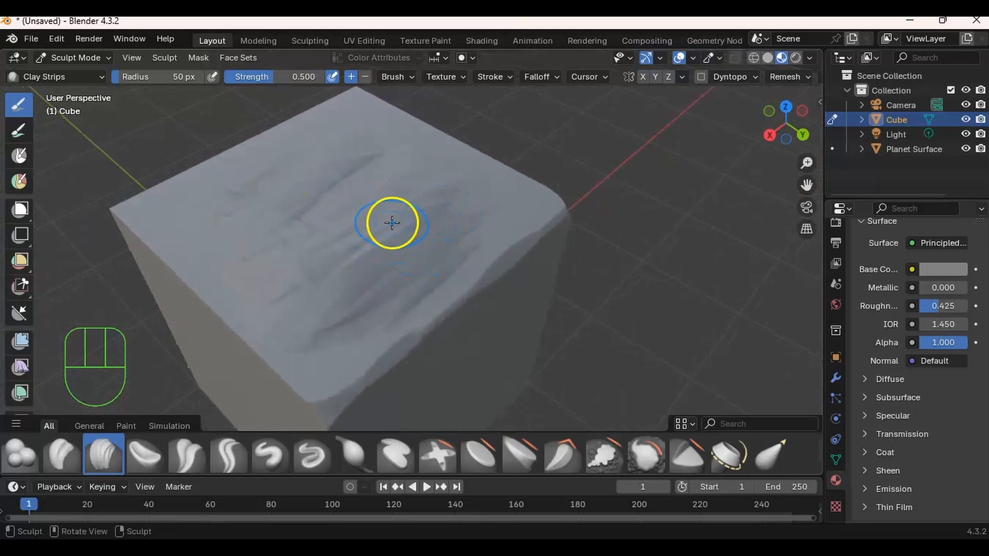
- Reduce the Clay Strips radius to 27 px and sculpt ridges and bumps over the top face and toward its near corner
key(f)
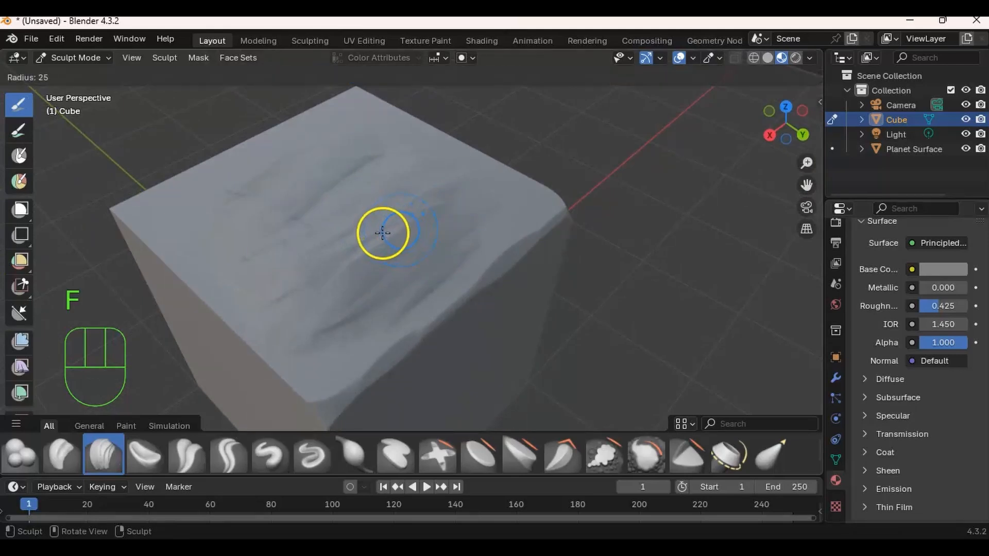
click(383, 233)
drag(327, 243, 278, 279)
mouse_move(169, 207)
middle_down()
mouse_move(230, 201)
mouse_move(311, 165)
mouse_move(336, 201)
middle_up()
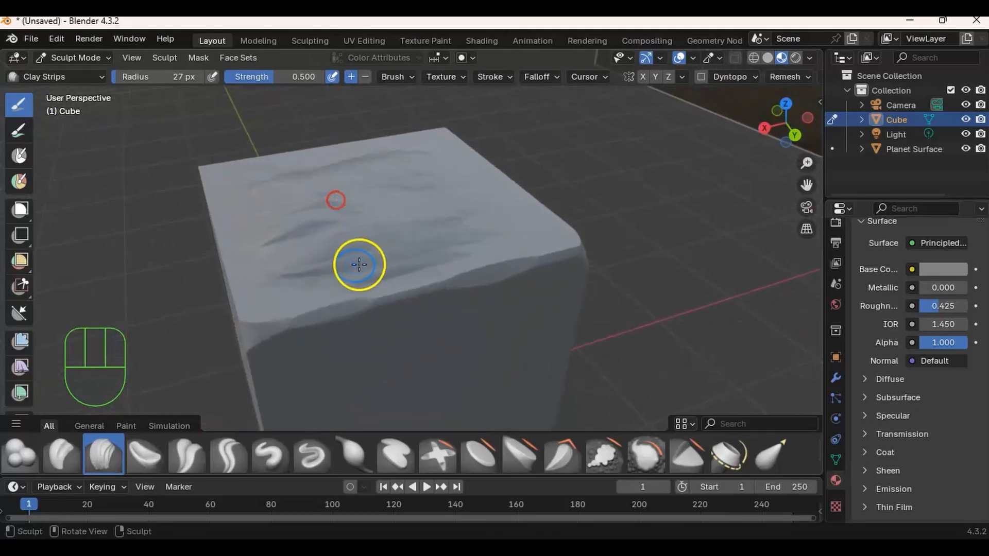
ctrl+drag(303, 260, 309, 258)
mouse_move(367, 247)
ctrl+mouse_down()
mouse_move(476, 234)
mouse_move(468, 220)
ctrl+mouse_up()
mouse_move(470, 221)
middle_down()
mouse_move(438, 227)
mouse_move(449, 237)
middle_up()
click(392, 184)
click(248, 208)
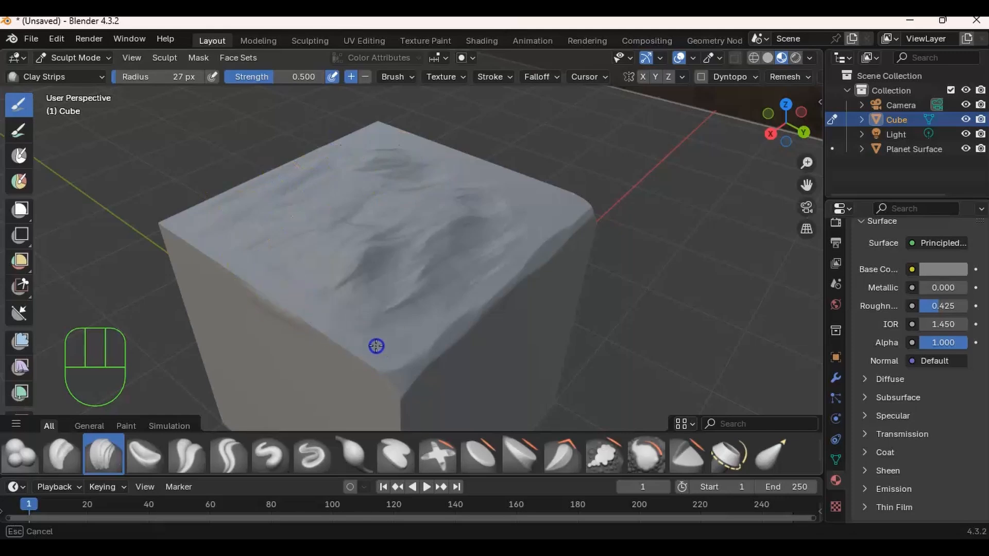
mouse_move(405, 316)
mouse_down()
mouse_move(400, 328)
mouse_move(369, 325)
mouse_up()
mouse_move(360, 313)
ctrl+mouse_down()
mouse_move(347, 313)
mouse_move(372, 308)
ctrl+mouse_up()
middle_drag(417, 317, 399, 266)
- Reduce the Clay Strips radius to 18 px and sculpt finer rock detail over the top face
key(f)
key(f)
key(f)
key(f)
key(f)
key(f)
key(f)
key(f)
key(f)
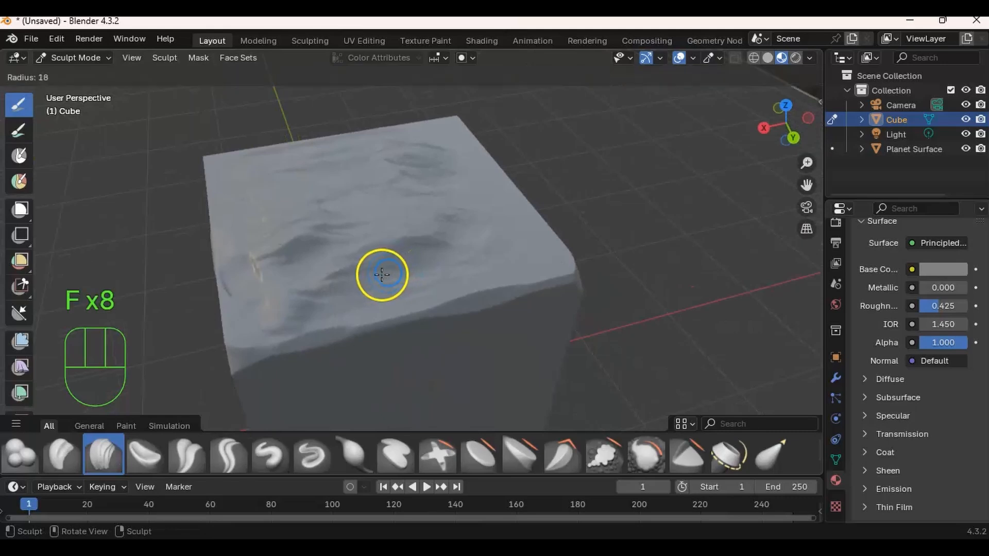
mouse_move(498, 267)
ctrl+mouse_down()
mouse_move(461, 270)
mouse_move(387, 307)
mouse_move(426, 283)
ctrl+mouse_up()
mouse_move(426, 283)
middle_down()
mouse_move(406, 227)
mouse_move(381, 240)
middle_up()
ctrl+drag(381, 240, 409, 266)
ctrl+drag(445, 237, 448, 238)
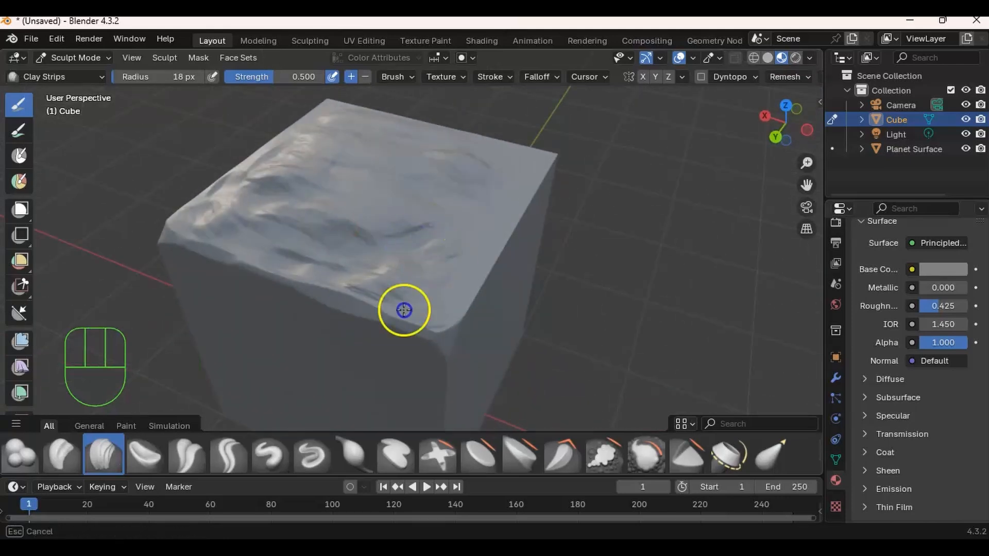
- Extend the fine Clay Strips detail to the remaining edges and corners of the cube's top face
ctrl+drag(429, 259, 431, 292)
mouse_move(431, 291)
middle_down()
mouse_move(382, 261)
mouse_move(351, 259)
middle_up()
ctrl+drag(381, 258, 418, 264)
mouse_move(379, 300)
ctrl+mouse_down()
mouse_move(435, 258)
mouse_move(487, 254)
mouse_move(534, 224)
ctrl+mouse_up()
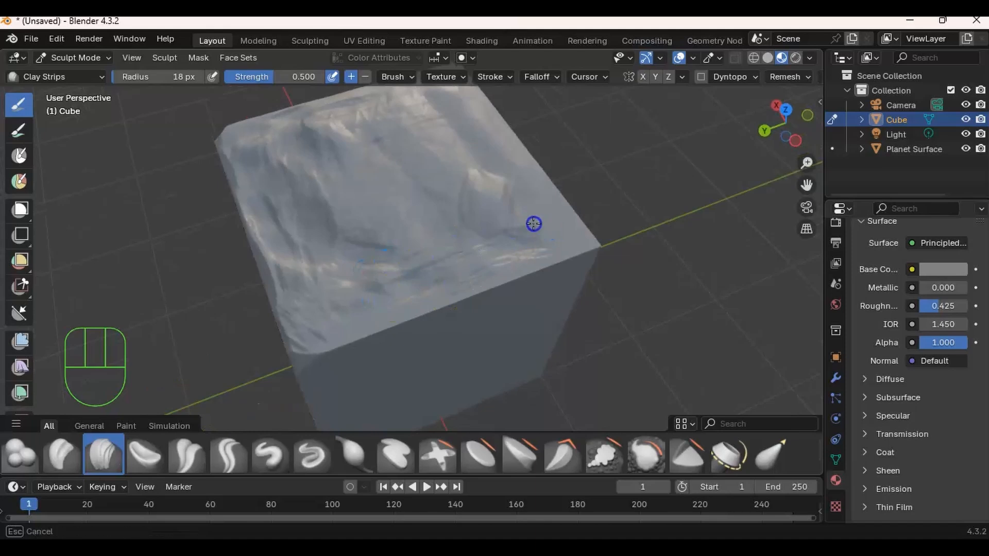
middle_drag(507, 172, 309, 199)
mouse_move(262, 192)
ctrl+mouse_down()
mouse_move(300, 163)
mouse_move(292, 169)
ctrl+mouse_up()
mouse_move(355, 242)
middle_down()
mouse_move(362, 181)
mouse_move(426, 183)
mouse_move(385, 201)
mouse_move(350, 195)
mouse_move(333, 178)
middle_up()
- Sculpt slanted rocky strokes with Clay Strips over the upper half of the side face below the scraped edge
mouse_move(341, 216)
ctrl+mouse_down()
mouse_move(430, 207)
mouse_move(492, 173)
ctrl+mouse_up()
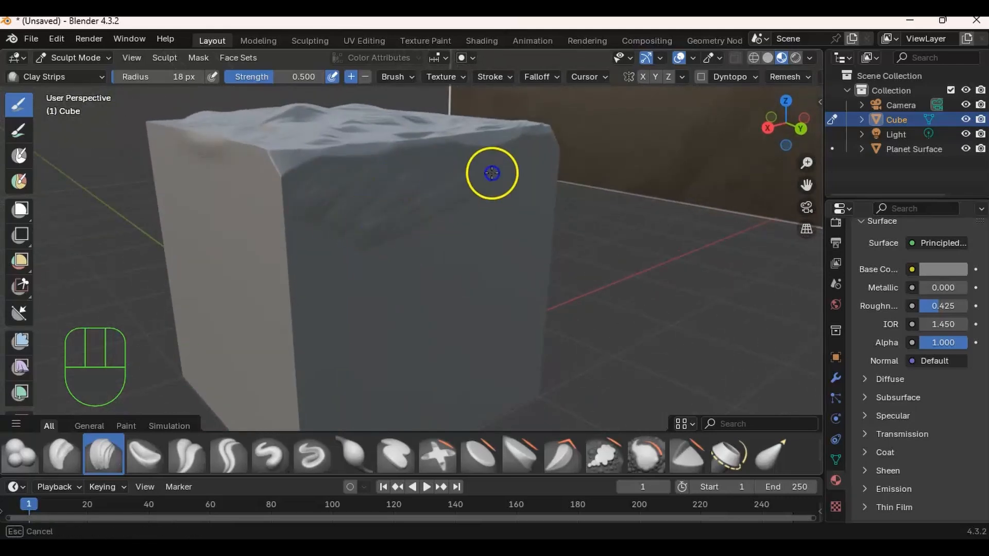
ctrl+drag(364, 185, 388, 176)
mouse_move(365, 220)
ctrl+mouse_down()
mouse_move(399, 220)
mouse_move(335, 220)
ctrl+mouse_up()
mouse_move(428, 201)
ctrl+mouse_down()
mouse_move(431, 170)
mouse_move(396, 167)
ctrl+mouse_up()
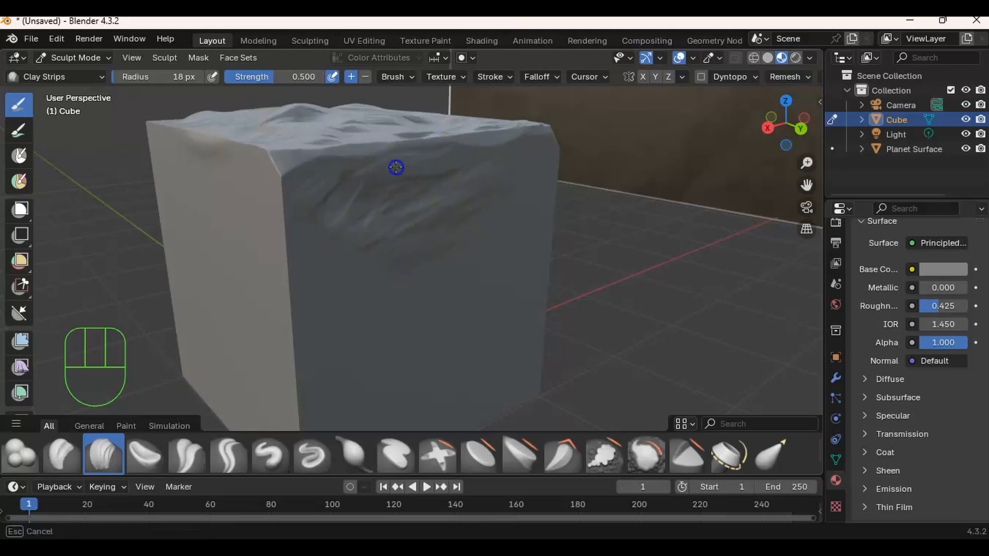
mouse_move(354, 237)
mouse_down()
mouse_move(358, 283)
mouse_move(390, 249)
mouse_up()
mouse_move(360, 287)
ctrl+mouse_down()
mouse_move(382, 252)
mouse_move(430, 236)
ctrl+mouse_up()
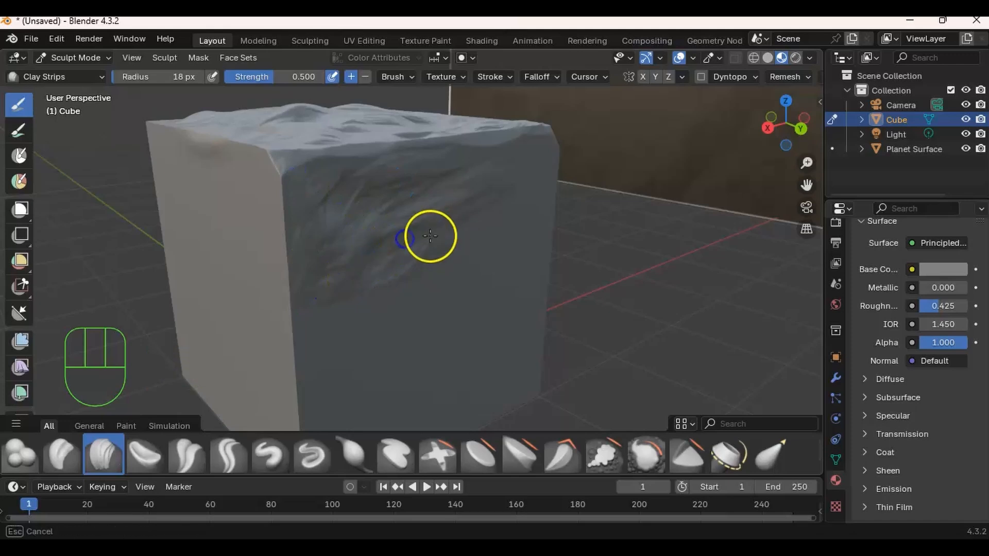
ctrl+drag(524, 183, 479, 219)
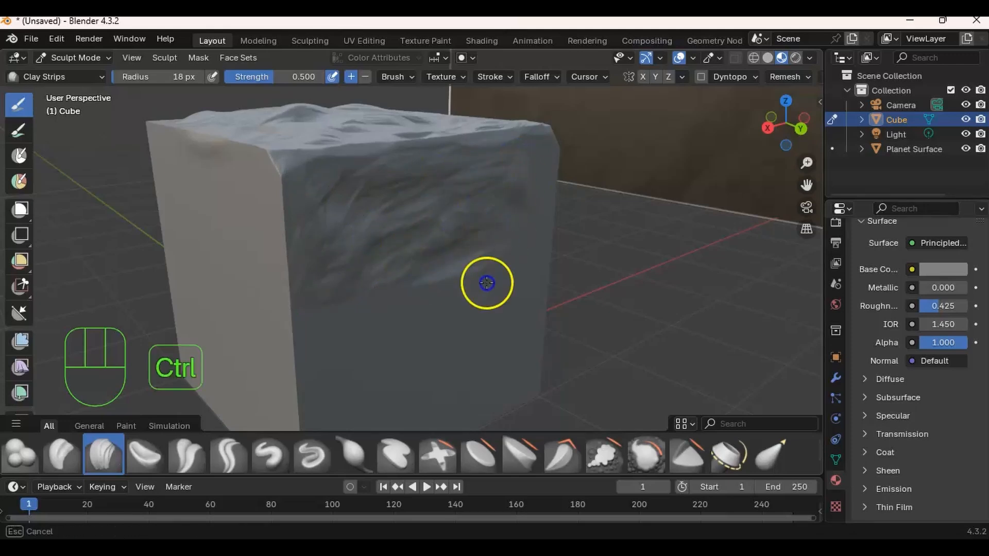
- Carve and build up Clay Strips strokes over the lower half of the same side face
mouse_move(409, 286)
ctrl+mouse_down()
mouse_move(370, 417)
mouse_move(384, 401)
ctrl+mouse_up()
shift+middle_drag(401, 319, 413, 260)
mouse_move(400, 282)
ctrl+mouse_down()
mouse_move(358, 314)
mouse_move(350, 342)
mouse_move(360, 393)
mouse_move(486, 349)
mouse_move(360, 382)
mouse_move(445, 340)
ctrl+mouse_up()
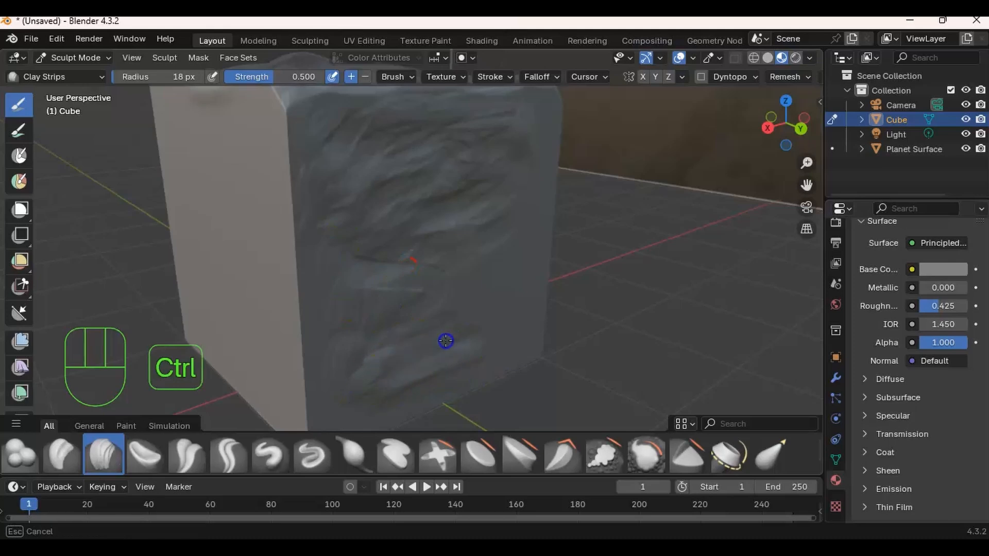
ctrl+drag(511, 322, 503, 299)
middle_drag(503, 298, 424, 302)
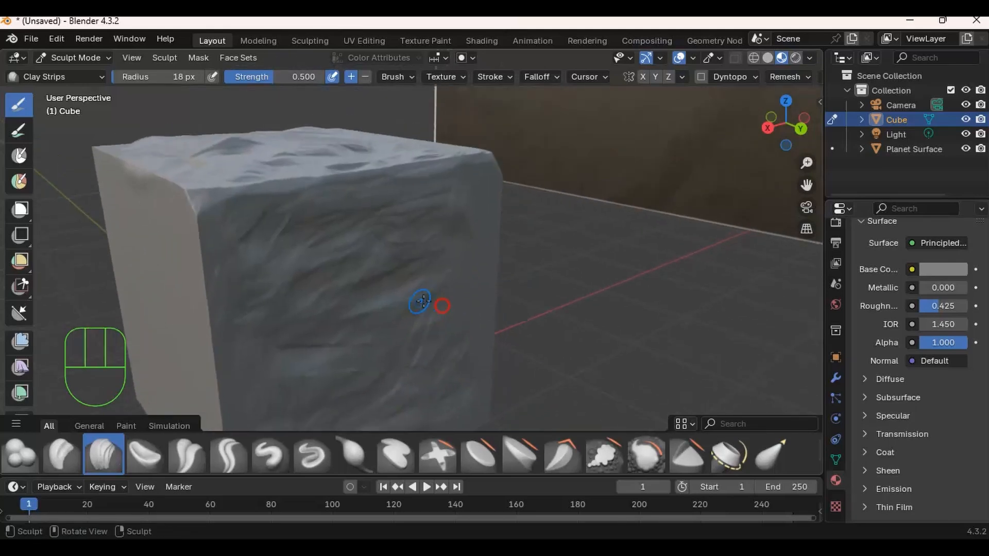
- Roughen the side face's upper edge with more Clay Strips strokes and switch the cube to Object Mode
mouse_move(366, 217)
shift+middle_down()
mouse_move(477, 283)
mouse_move(374, 202)
shift+middle_up()
mouse_move(274, 128)
middle_down()
mouse_move(342, 194)
mouse_move(378, 203)
mouse_move(437, 264)
mouse_move(446, 244)
middle_up()
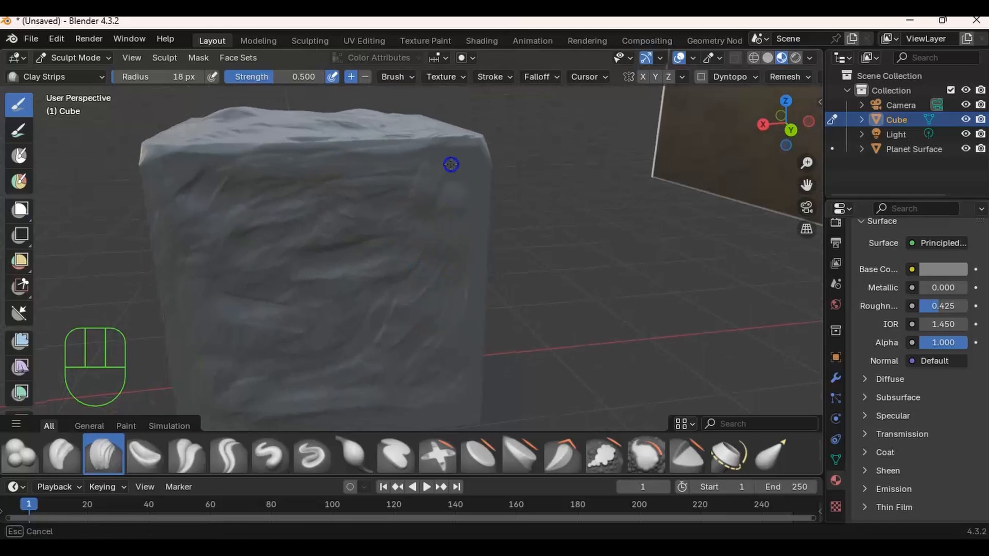
middle_drag(365, 223, 397, 254)
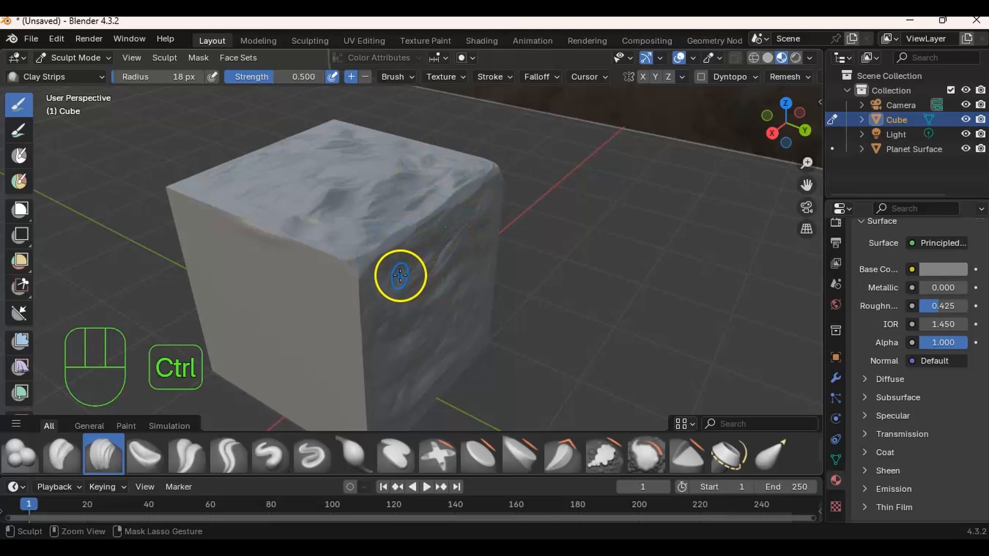
key(ctrl+Tab)
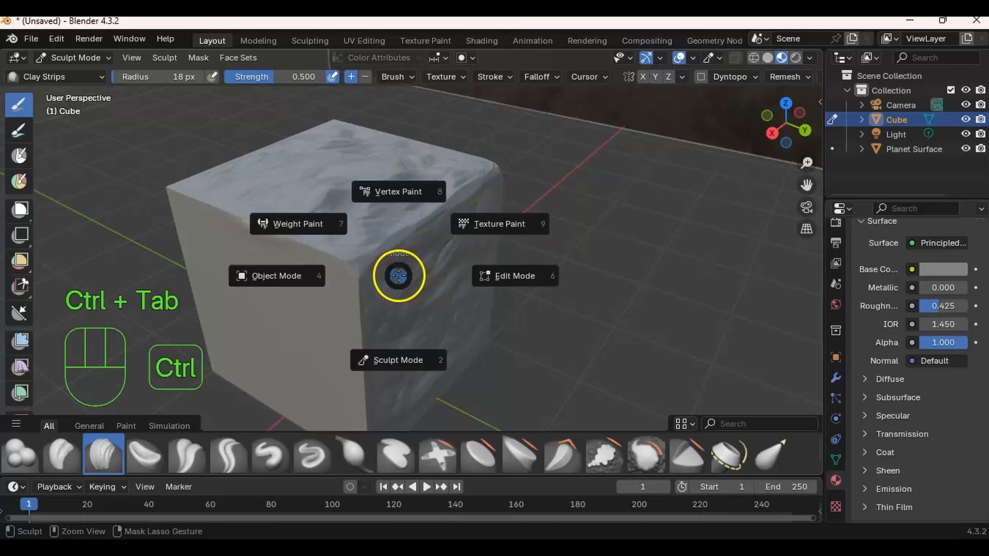
click(275, 276)
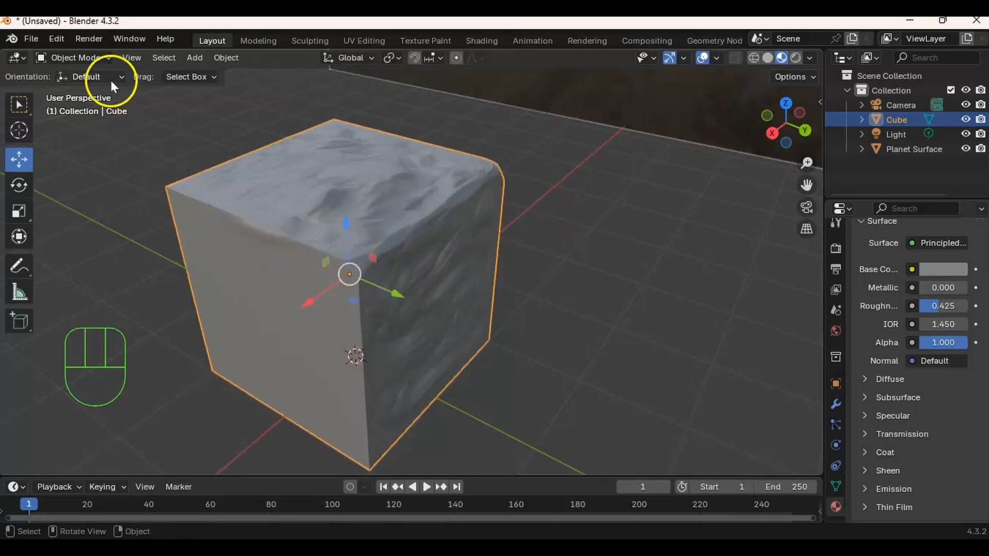
click(79, 56)
click(77, 58)
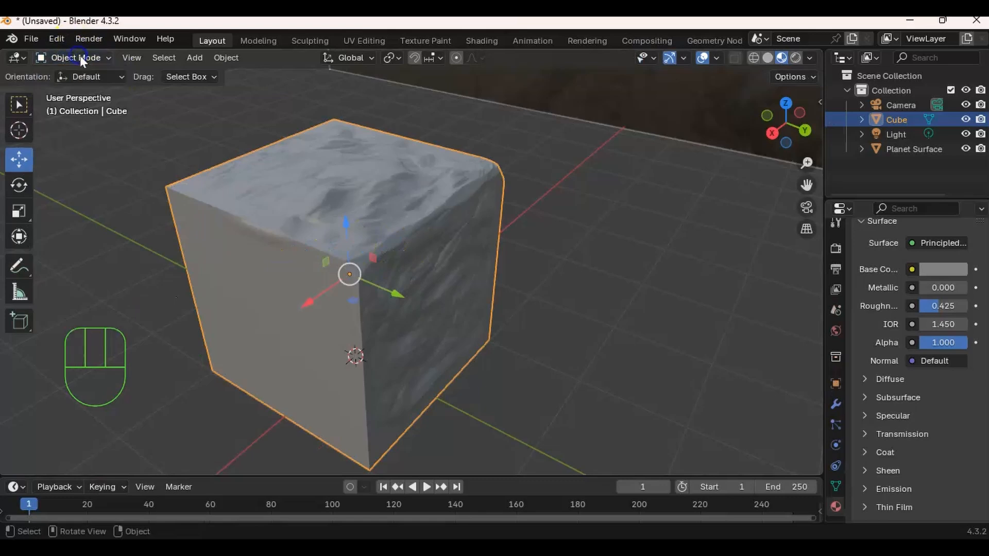
middle_drag(421, 270, 404, 255)
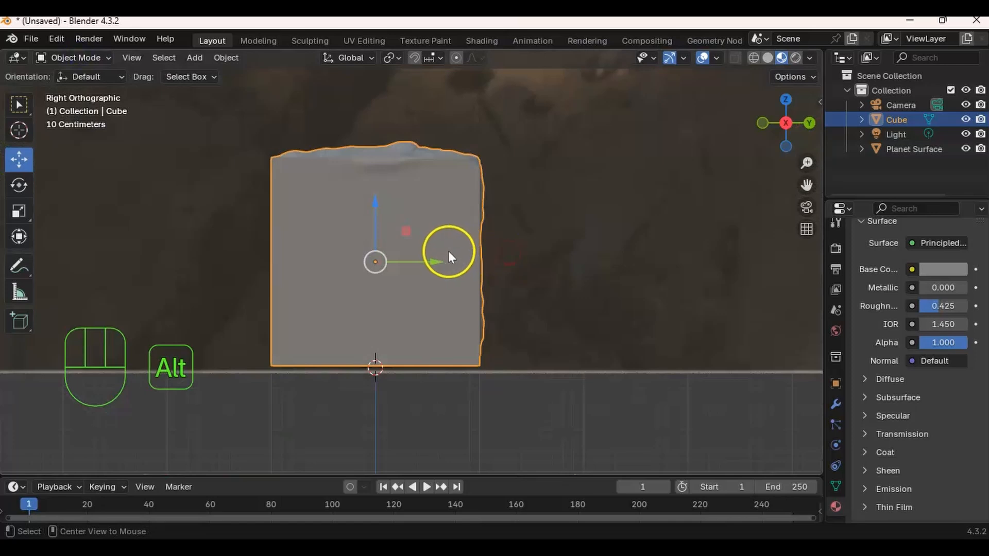
middle_drag(448, 248, 481, 253)
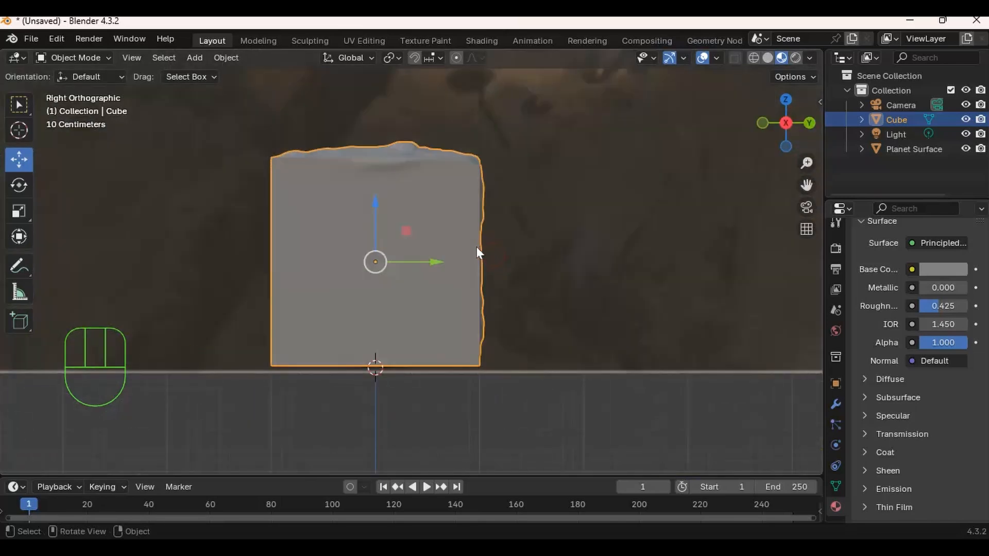
middle_drag(386, 254, 341, 260)
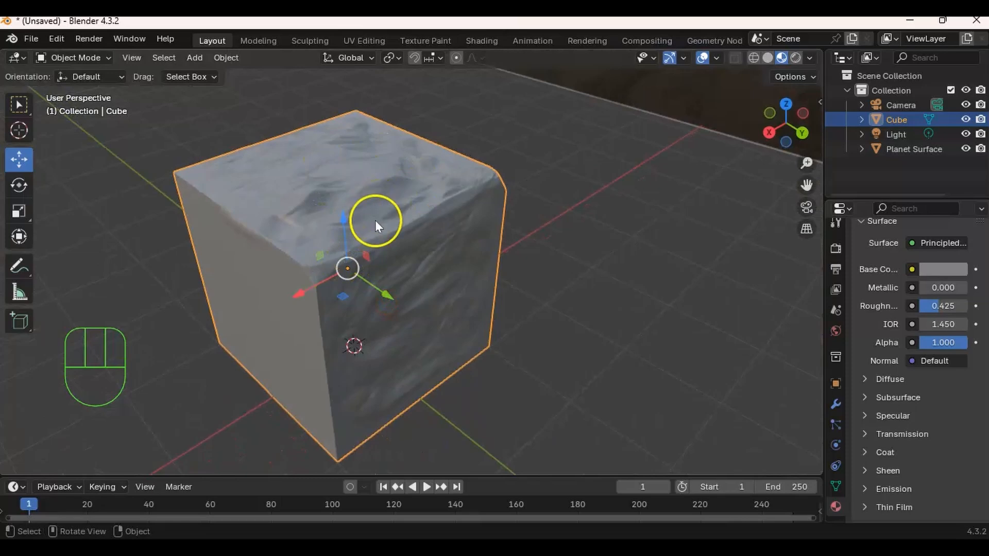
- Duplicate the sculpted cube in place and mirror the copy along the global Y axis
key(shift)
key(shift+d)
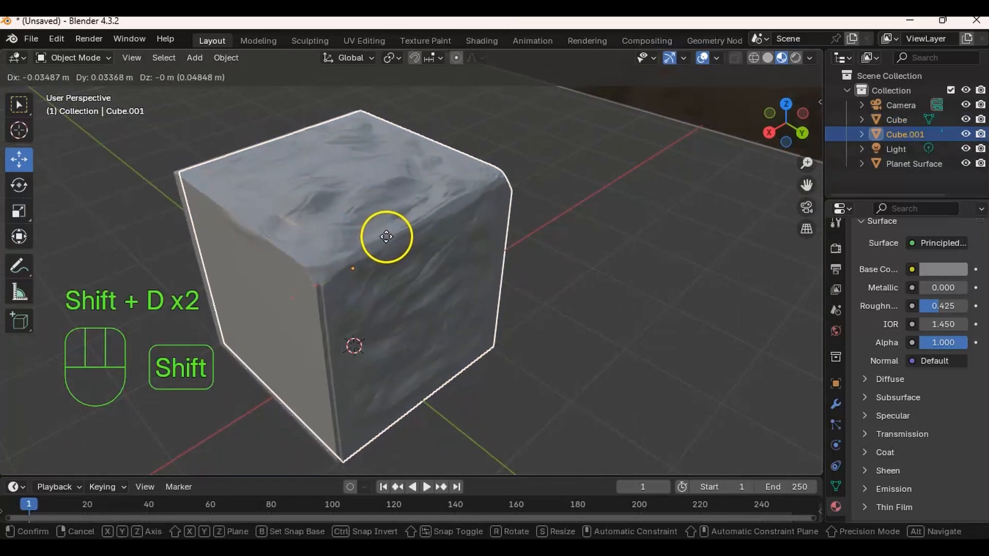
right_click(387, 238)
middle_drag(379, 238, 348, 180)
click(226, 58)
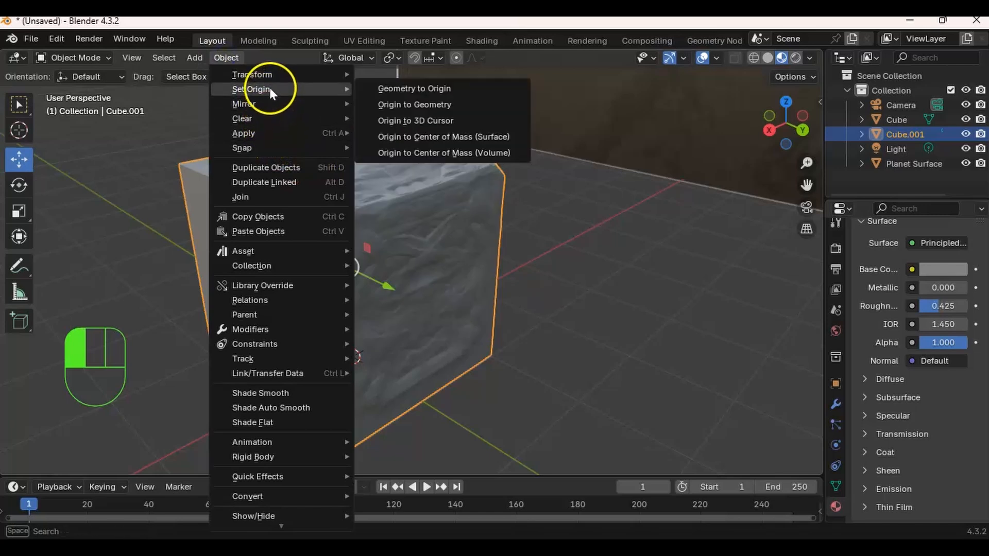
mouse_move(255, 105)
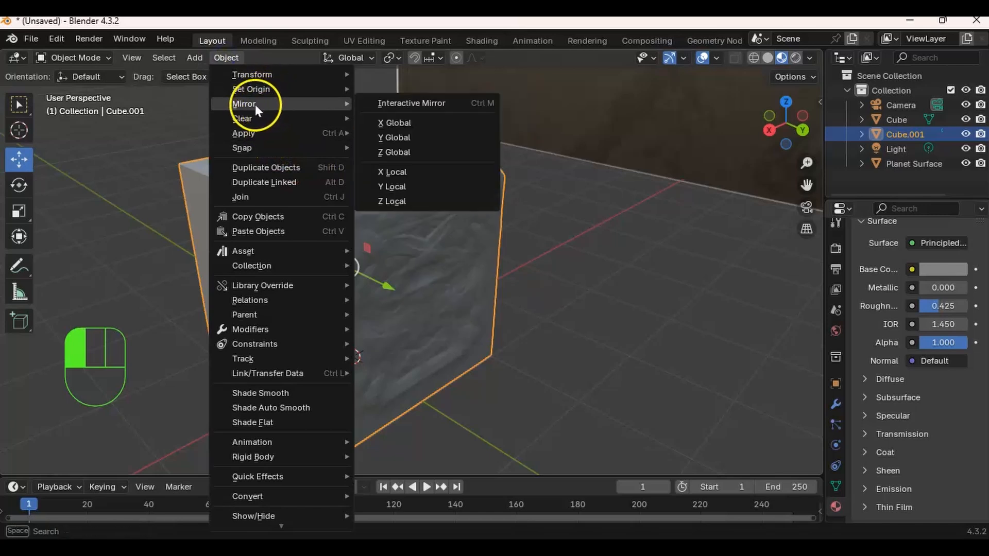
click(395, 138)
- Move the mirrored copy along Y until it stands beside the original cube, leaving a narrow rocky gap
drag(391, 286, 603, 334)
middle_drag(430, 281, 469, 253)
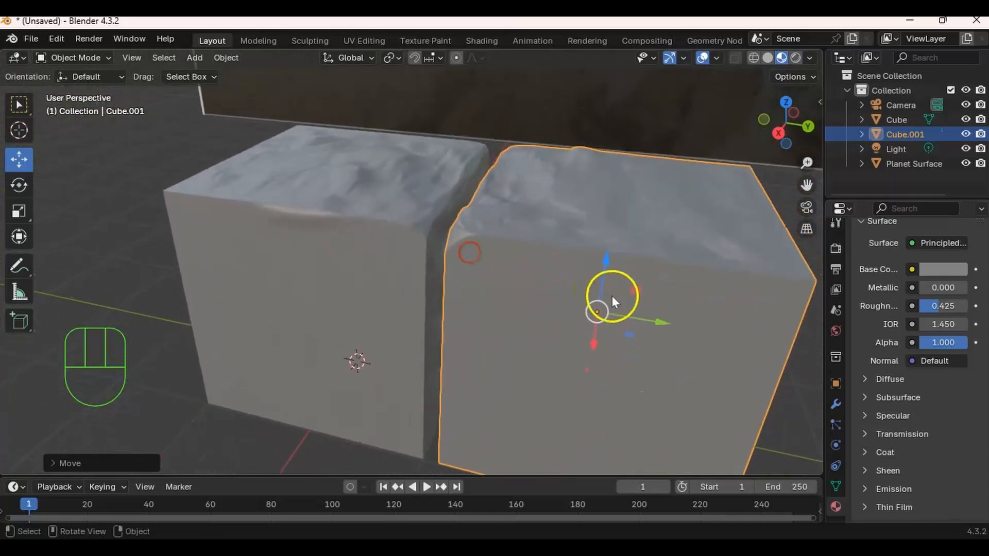
drag(645, 318, 638, 319)
mouse_move(639, 320)
middle_down()
mouse_move(487, 285)
mouse_move(471, 253)
mouse_move(455, 279)
mouse_move(431, 254)
mouse_move(461, 261)
mouse_move(461, 248)
mouse_move(452, 266)
mouse_move(444, 261)
mouse_move(438, 310)
mouse_move(476, 193)
mouse_move(454, 254)
mouse_move(486, 203)
middle_up()
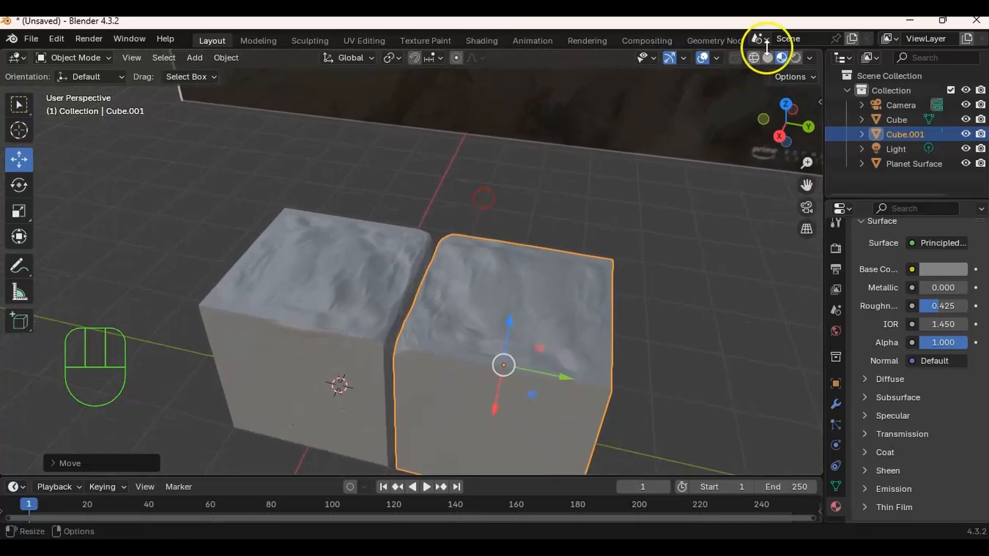
- Switch the viewport to rendered shading and move the point light back along X until it shines on the block tops
click(797, 57)
middle_drag(519, 236, 511, 221)
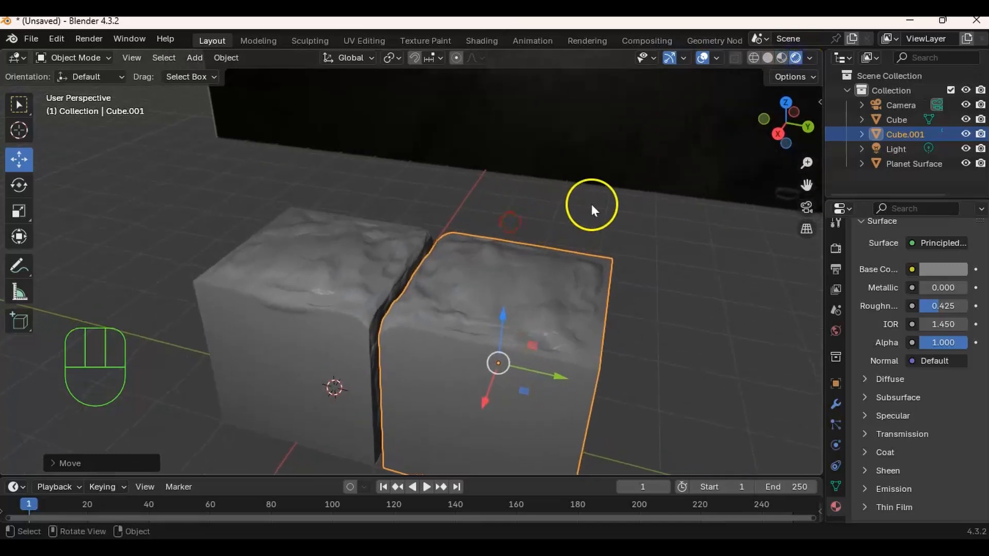
click(905, 149)
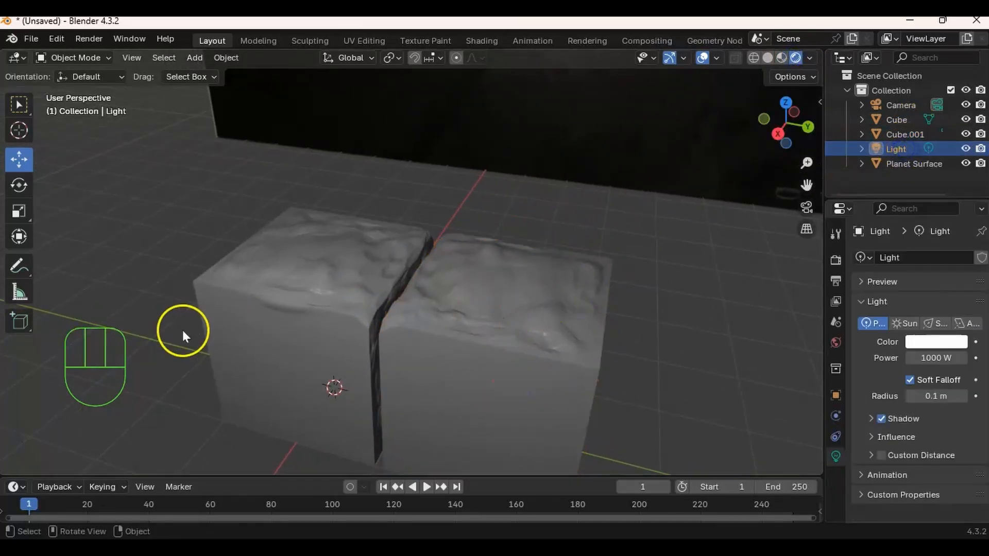
mouse_move(527, 269)
ctrl+middle_down()
mouse_move(490, 360)
mouse_move(525, 267)
ctrl+middle_up()
shift+middle_drag(448, 219, 453, 272)
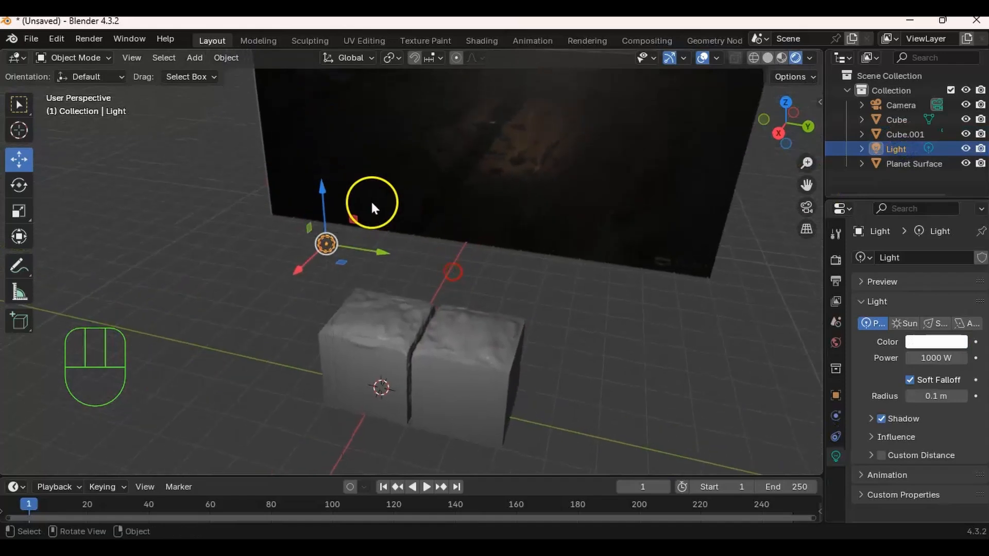
drag(300, 265, 417, 165)
middle_drag(417, 165, 473, 220)
- Set the point light's power to 200 W, lower it and shift it along Y towards the mirrored block
drag(938, 358, 940, 358)
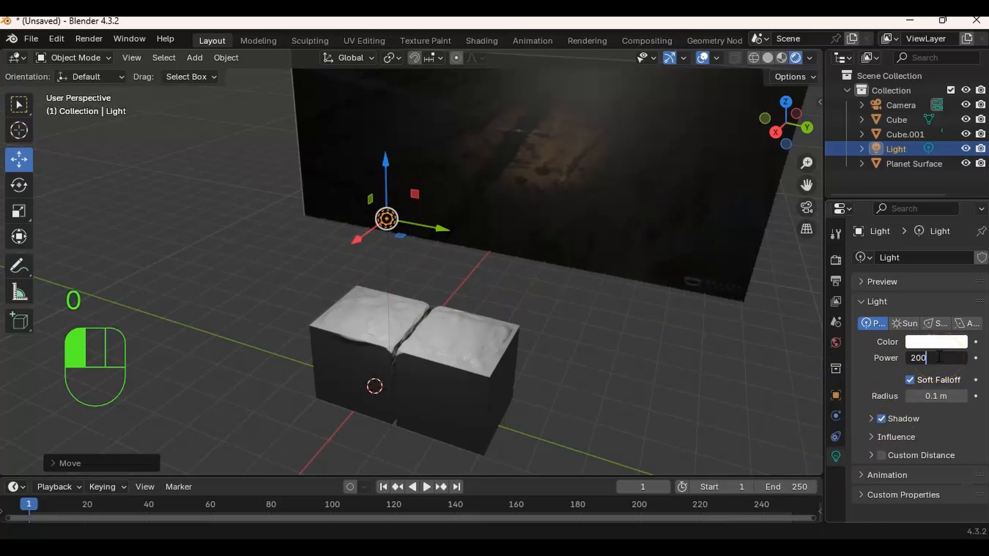
key(Return)
drag(384, 177, 385, 204)
drag(439, 248, 539, 264)
middle_drag(539, 265, 515, 254)
shift+middle_drag(569, 286, 459, 273)
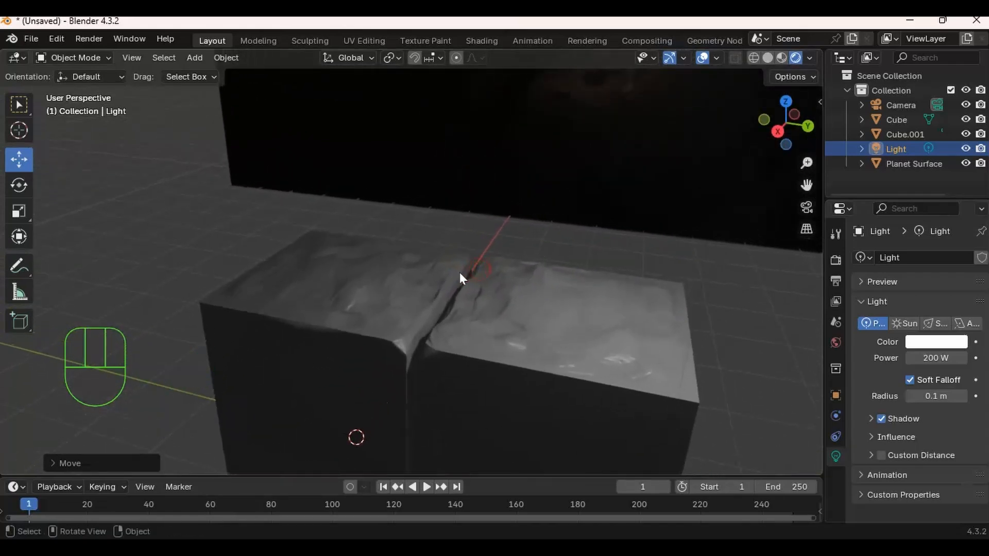
- Add a spot light, raise it out of the cube and move it along Y above the gap between the blocks
key(shift+a)
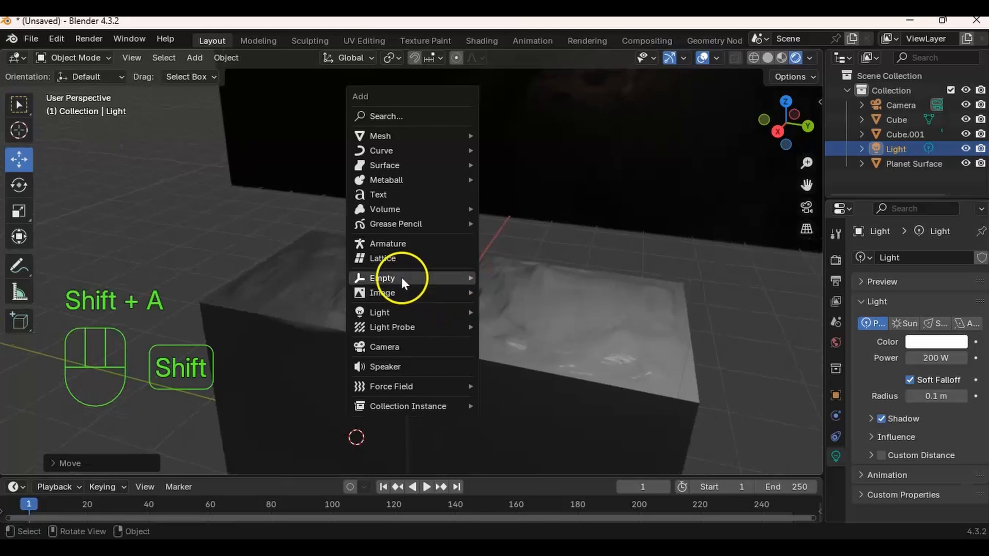
mouse_move(403, 311)
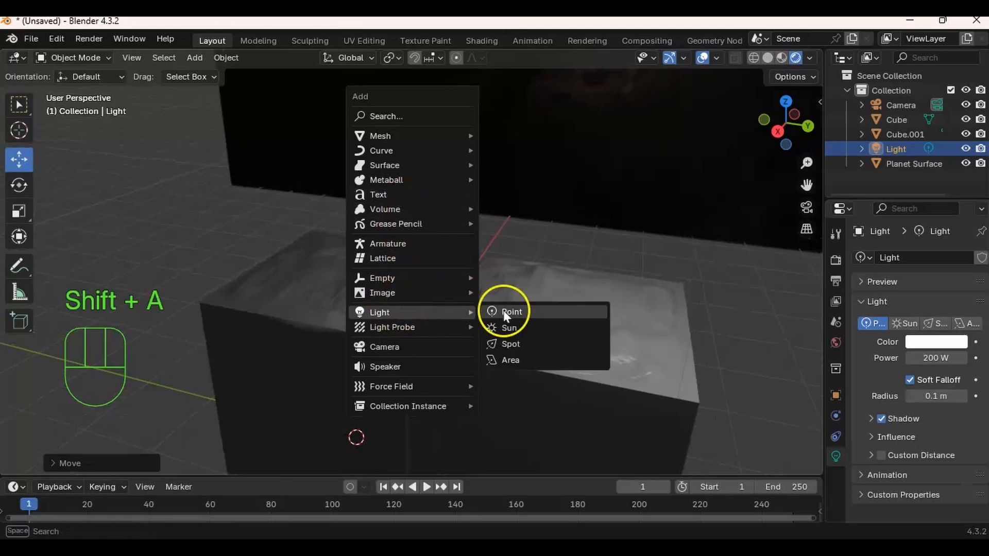
click(526, 344)
drag(357, 397, 332, 198)
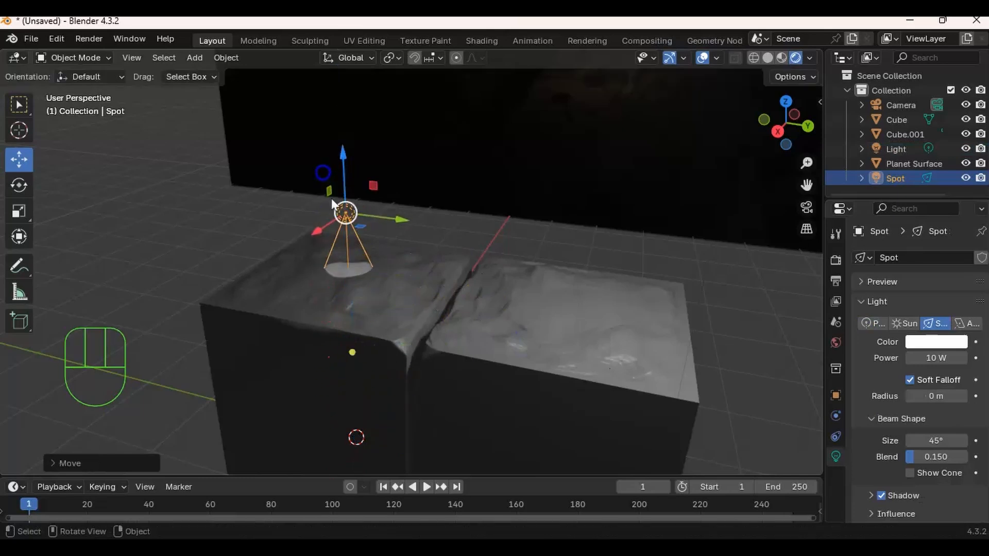
drag(394, 219, 517, 223)
ctrl+middle_drag(524, 213, 463, 310)
shift+middle_drag(499, 140, 505, 228)
- Check the reference image in material preview, return to rendered shading and raise the spot light higher above the gap
click(782, 57)
mouse_move(576, 165)
middle_down()
mouse_move(567, 180)
mouse_move(563, 170)
middle_up()
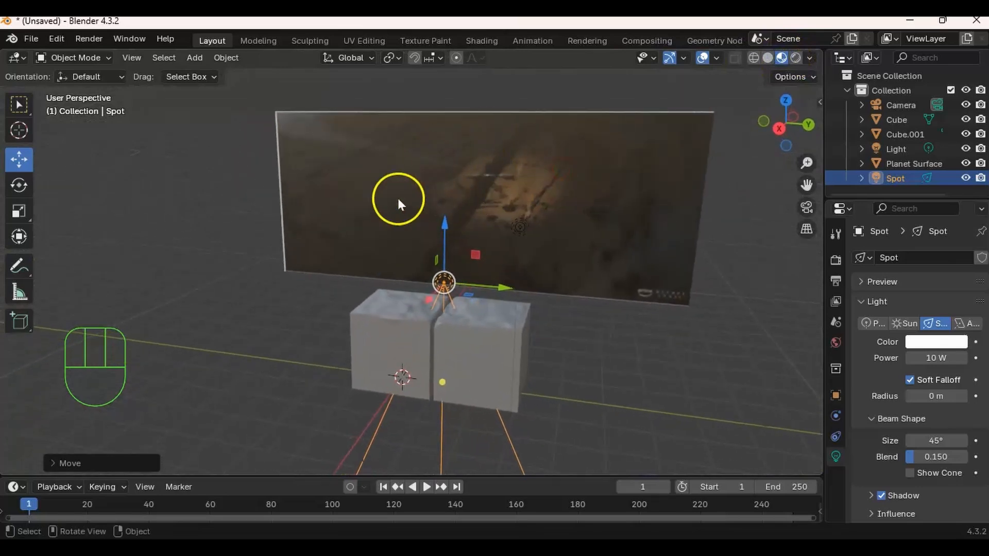
click(796, 57)
mouse_move(471, 230)
ctrl+middle_down()
mouse_move(474, 280)
mouse_move(453, 249)
mouse_move(413, 225)
mouse_move(450, 252)
mouse_move(486, 240)
ctrl+middle_up()
drag(441, 231, 456, 291)
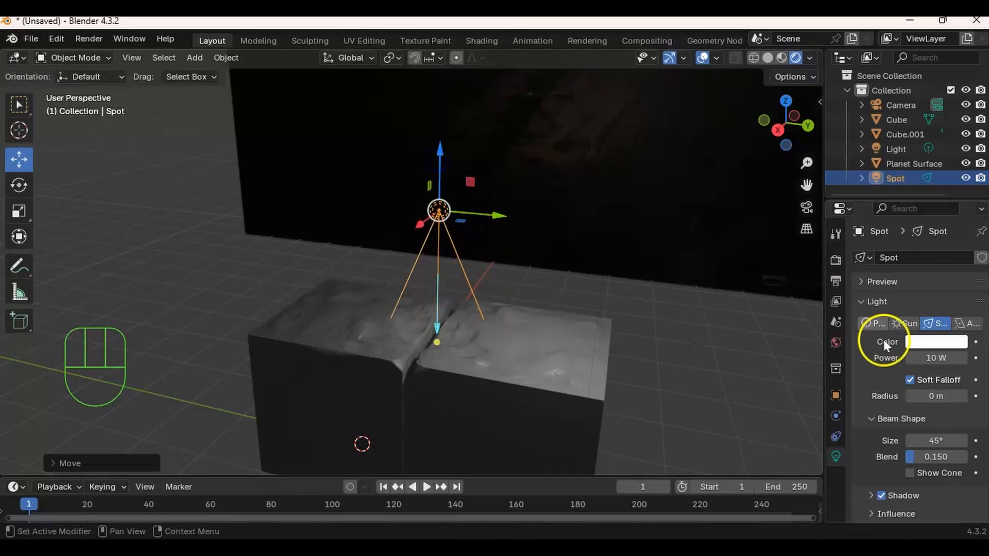
- Set the spot light's power to 50 W and its beam blend to 0.794
click(936, 358)
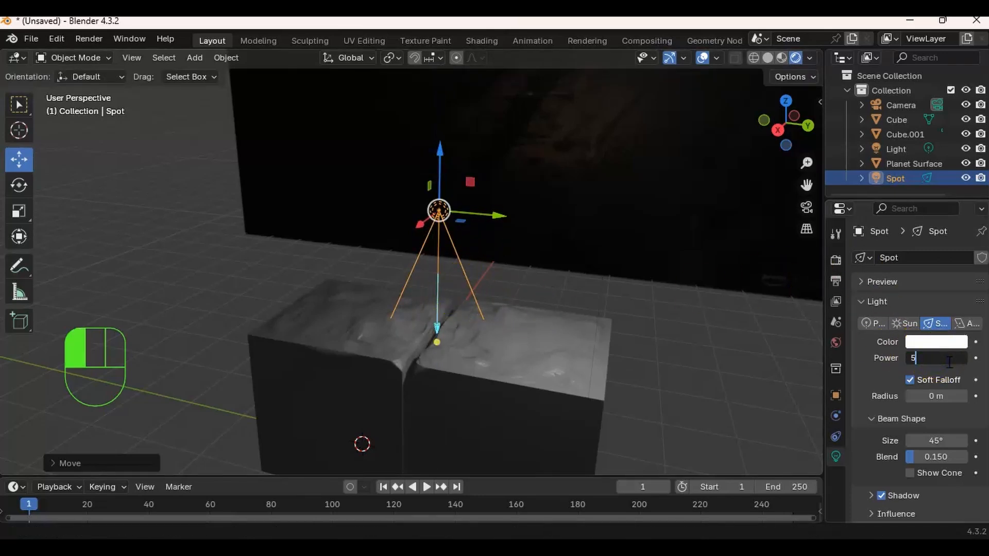
key(Return)
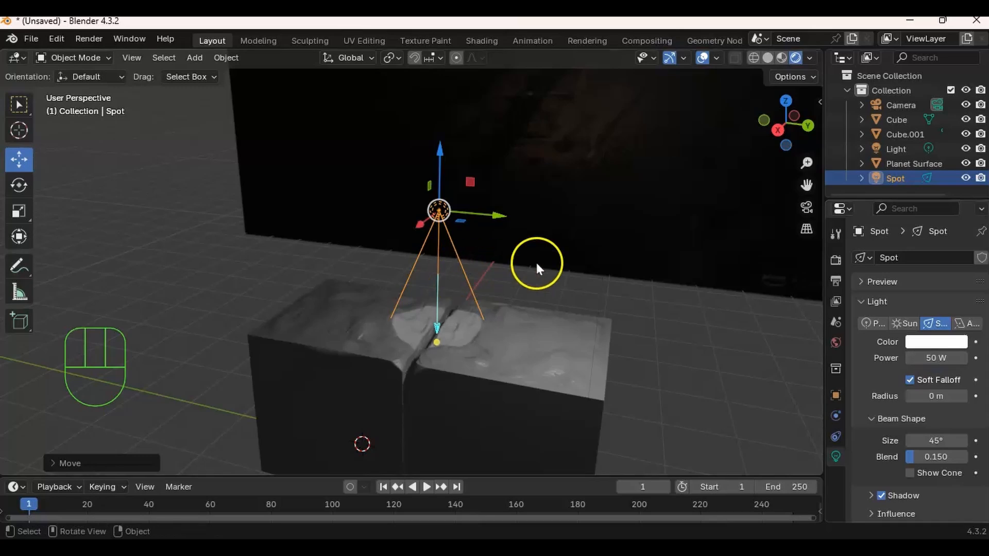
middle_drag(667, 374, 414, 276)
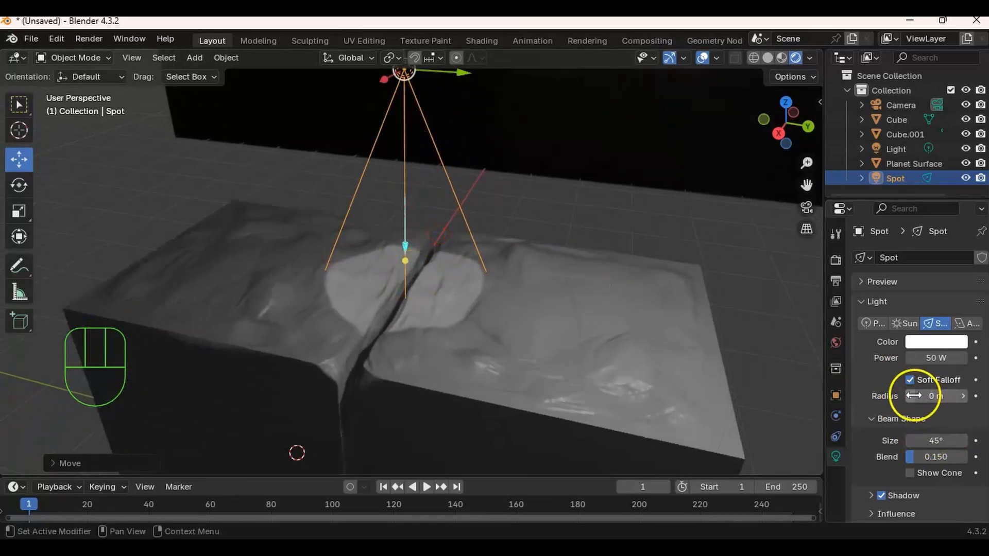
drag(923, 456, 965, 454)
- Raise the spot light further above the blocks and set its power to 100 W
shift+middle_drag(511, 207, 580, 287)
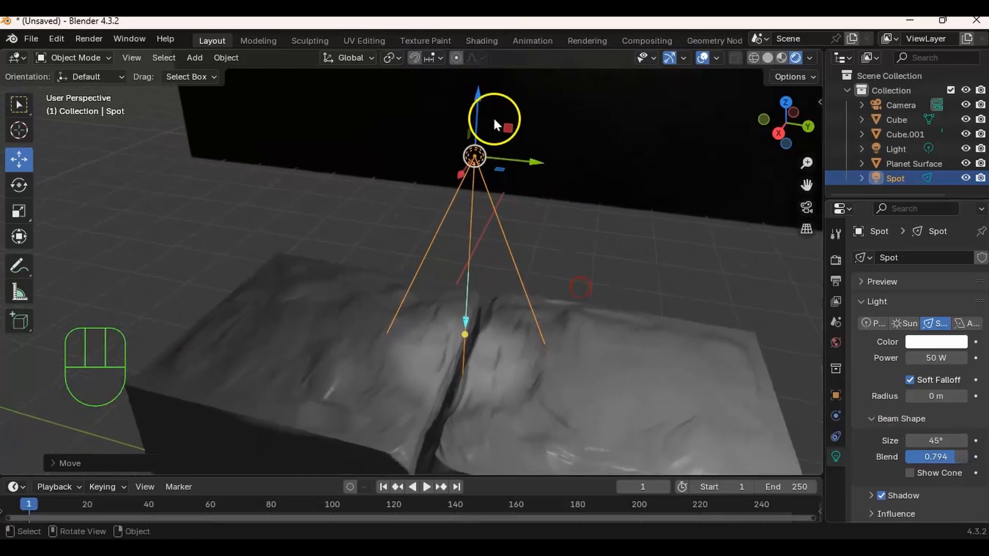
drag(477, 129, 477, 83)
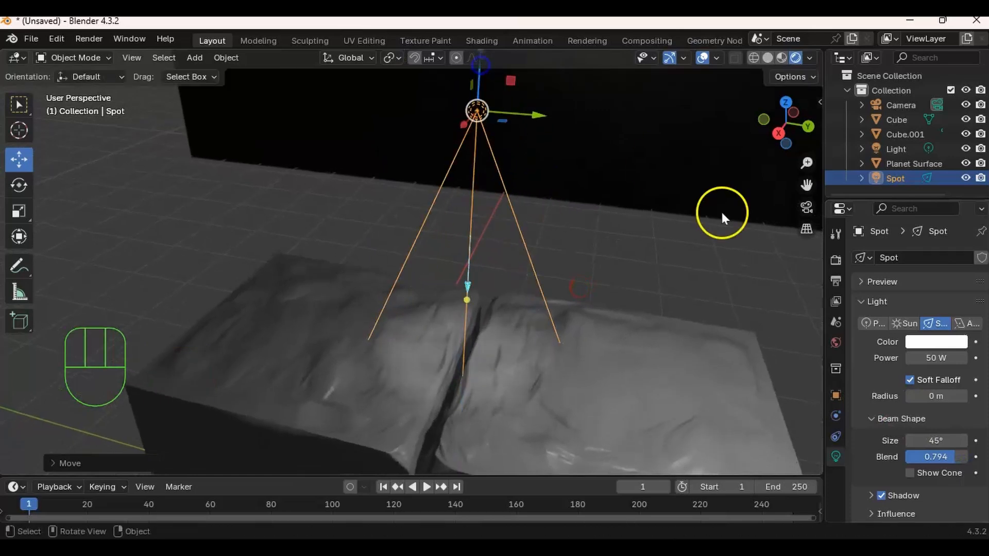
click(934, 359)
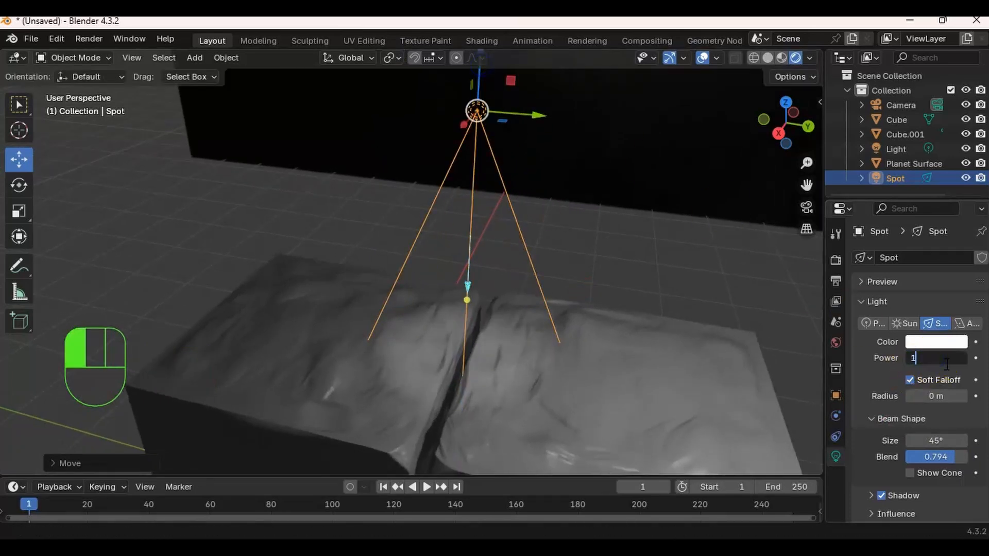
text(100)
key(Return)
- Compare the spot-lit blocks in rendered shading with the planet surface image in material preview
middle_drag(427, 286, 447, 262)
ctrl+middle_drag(509, 216, 475, 302)
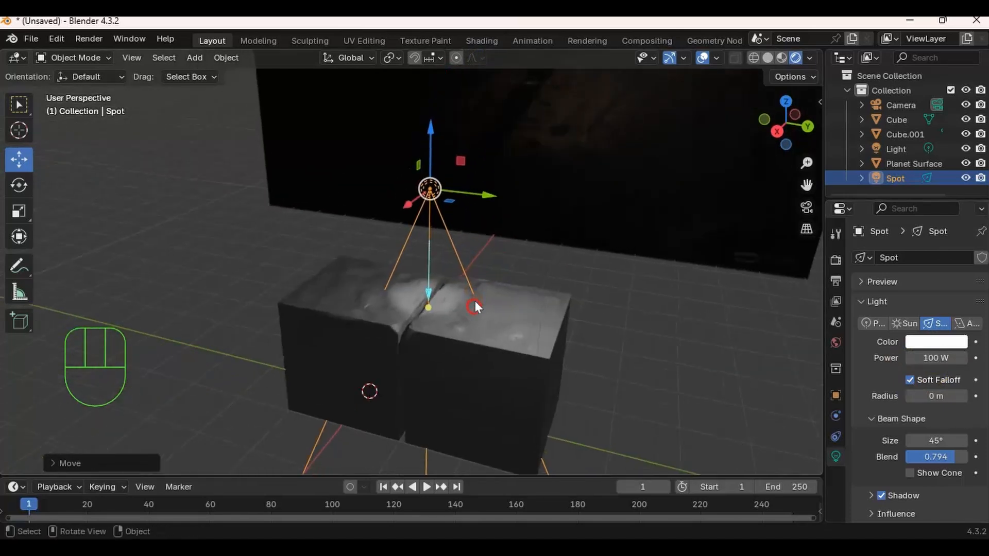
ctrl+middle_drag(494, 248, 490, 268)
middle_drag(489, 257, 476, 240)
click(780, 58)
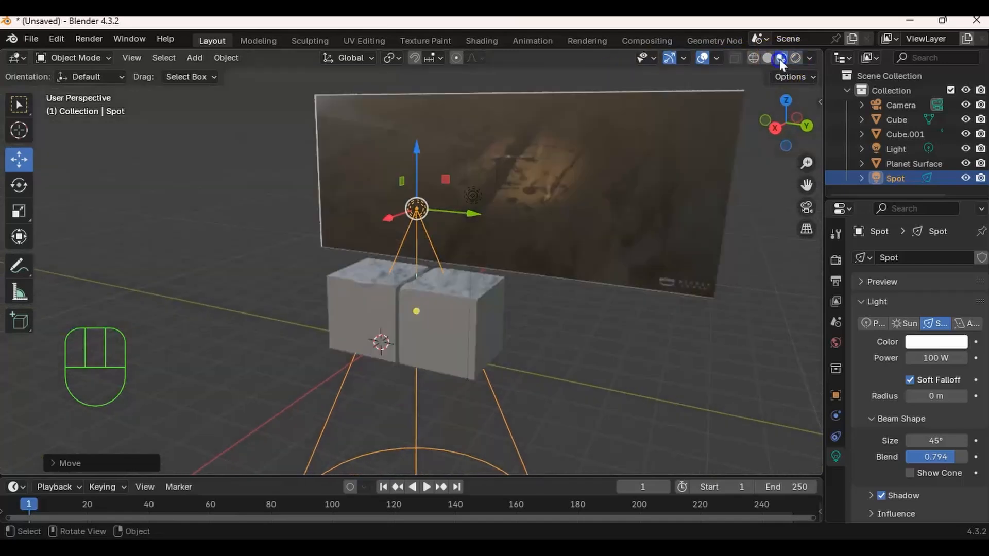
middle_drag(582, 156, 518, 261)
middle_drag(564, 238, 575, 216)
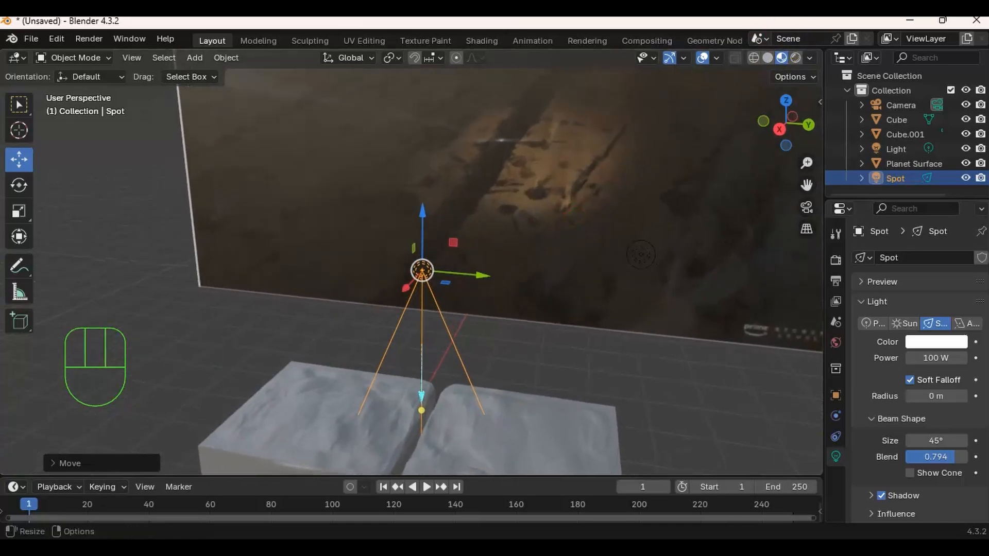
click(795, 59)
mouse_move(526, 285)
shift+middle_down()
mouse_move(571, 211)
mouse_move(546, 166)
shift+middle_up()
ctrl+middle_drag(533, 264, 528, 236)
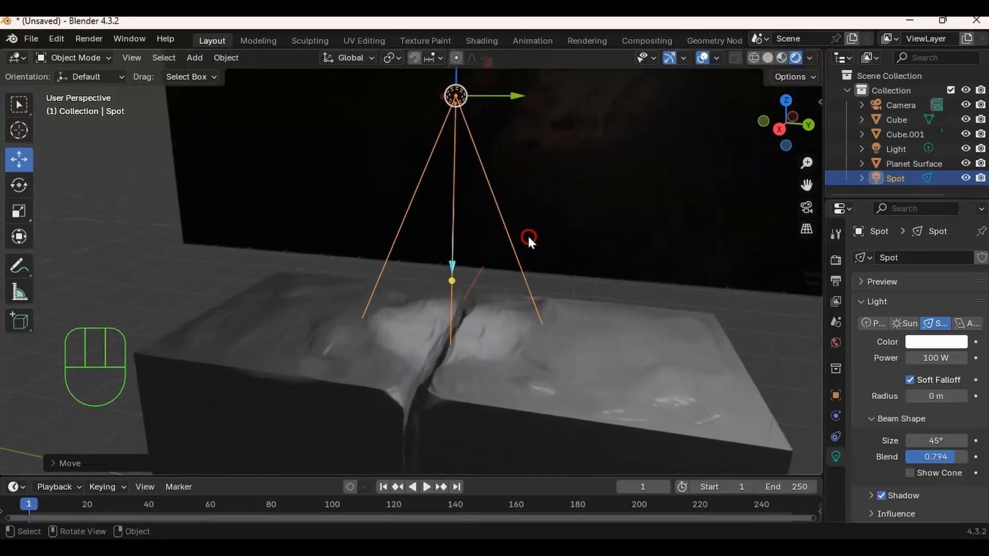
- Tint the spot light a warm pale orange, #FFDFA3
click(919, 346)
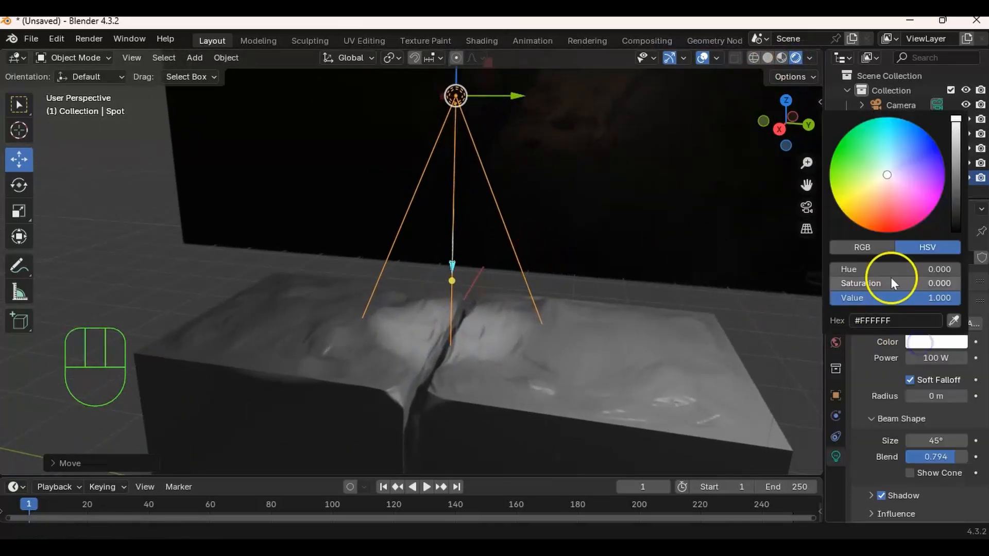
drag(889, 177, 883, 181)
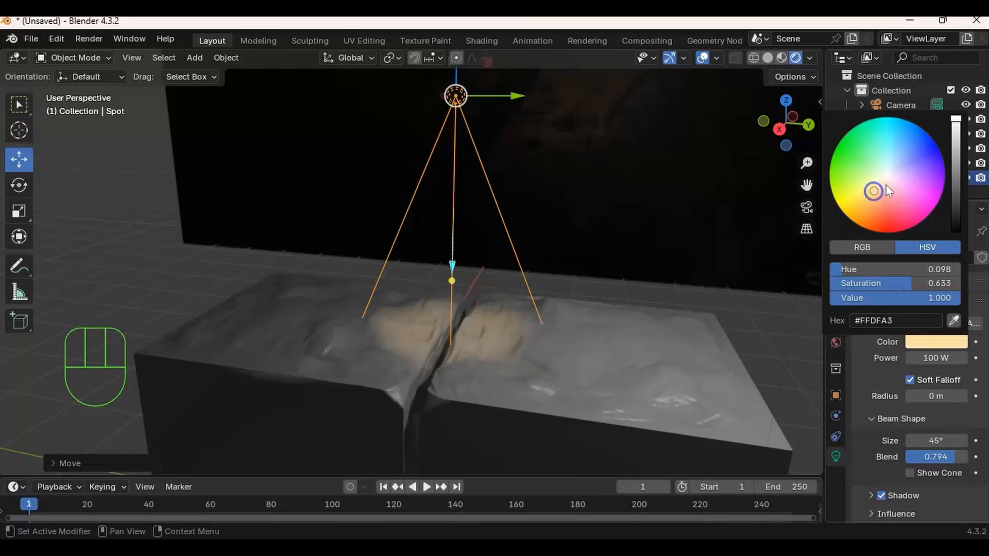
middle_drag(541, 309, 510, 325)
ctrl+middle_drag(600, 149, 671, 177)
- Select the point light and sample its colour with the eyedropper from the warm spot-lit rock beside the gap
click(566, 168)
middle_drag(604, 234, 574, 232)
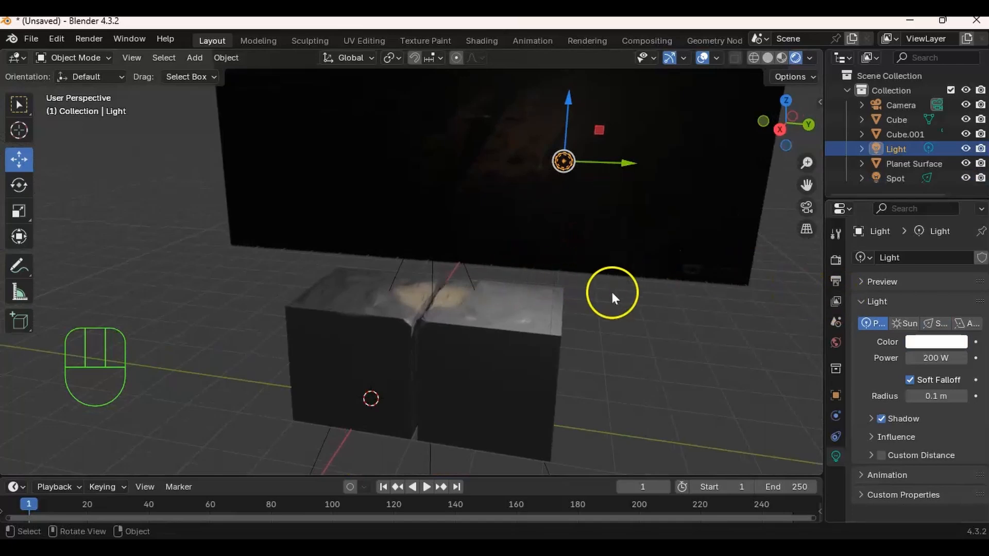
ctrl+middle_drag(462, 291, 506, 289)
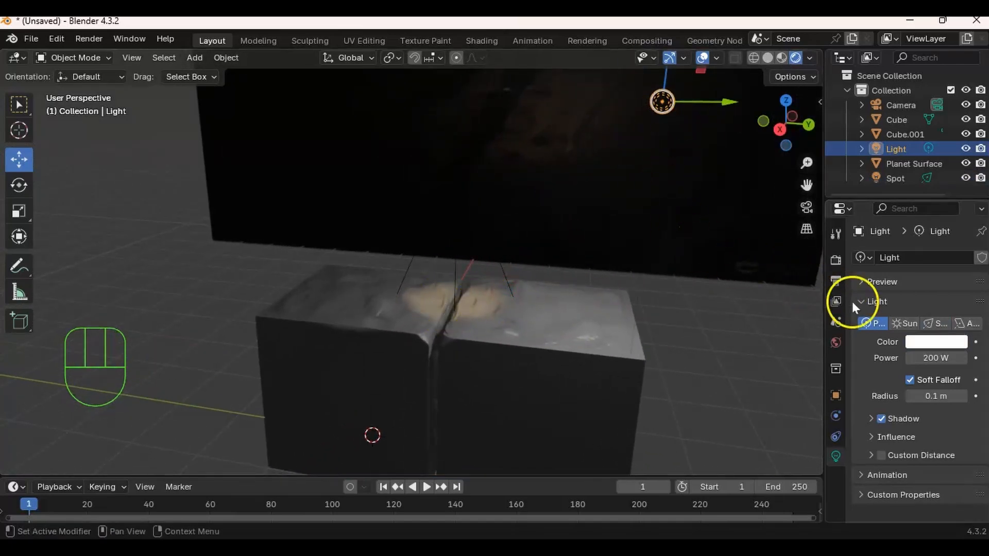
click(919, 343)
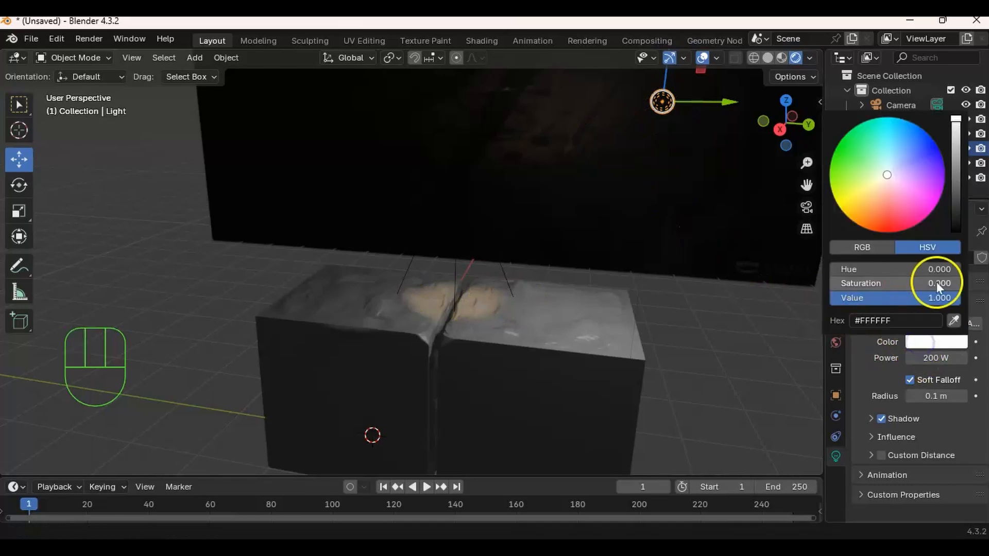
click(954, 321)
click(469, 304)
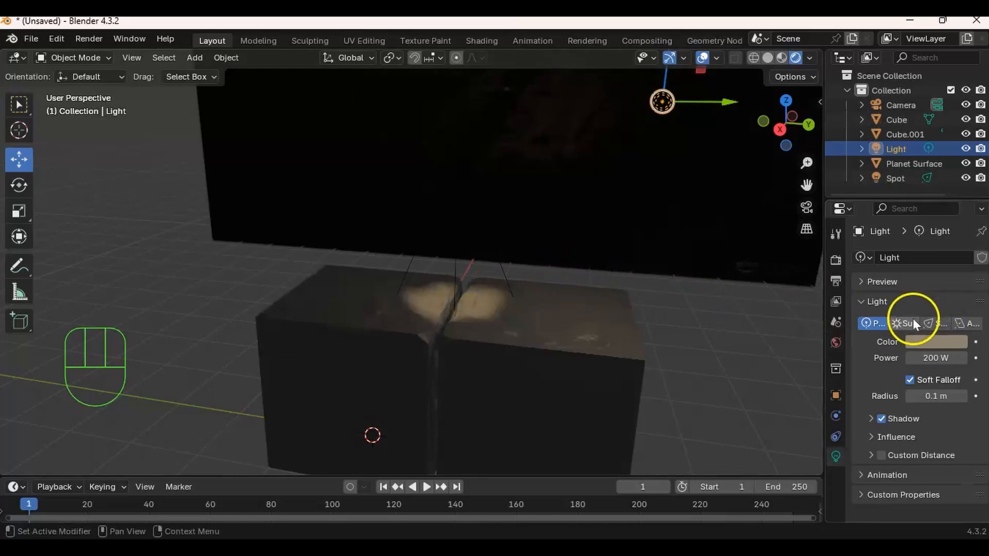
- Brighten the point light's colour to a lighter beige, about #BDAD94
middle_drag(513, 298, 500, 265)
click(933, 340)
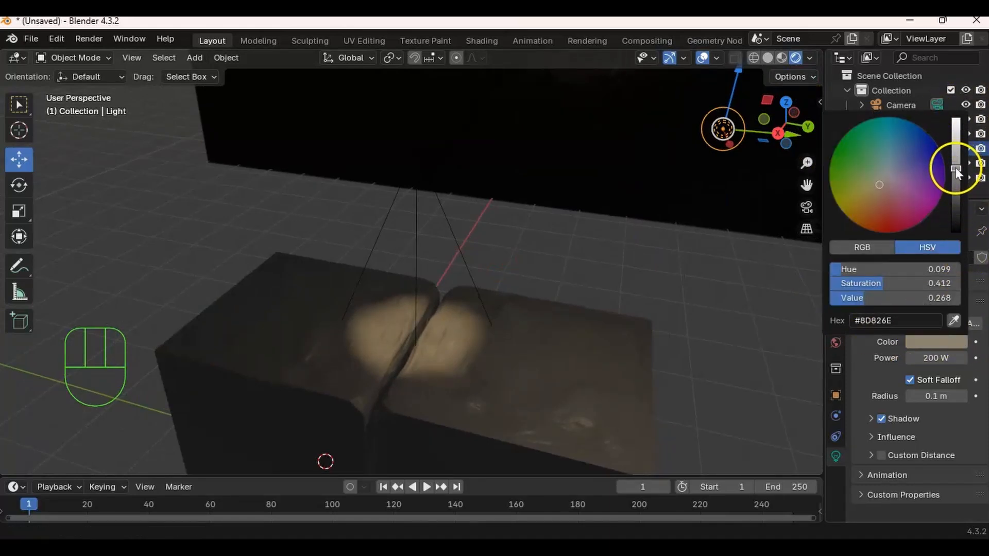
drag(955, 171, 956, 160)
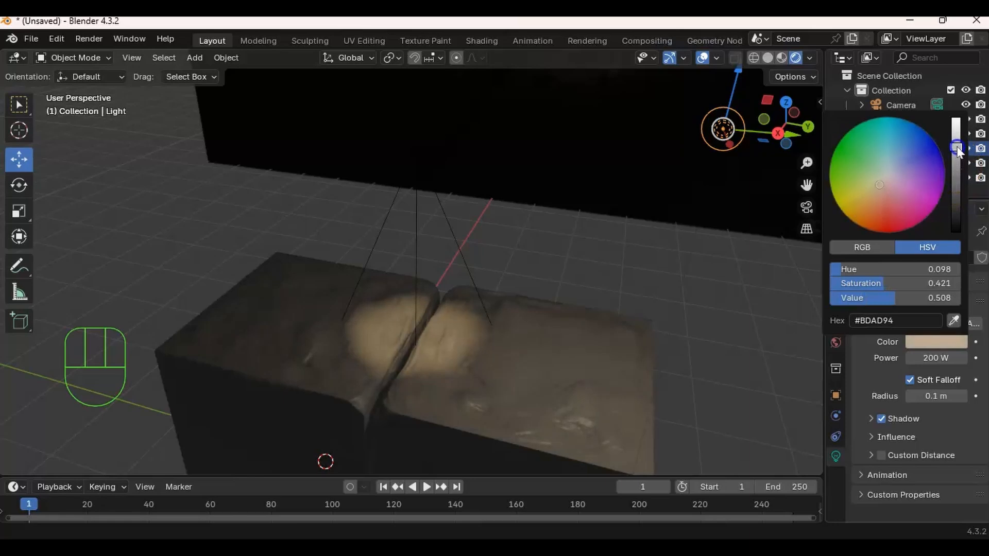
middle_drag(611, 282, 507, 266)
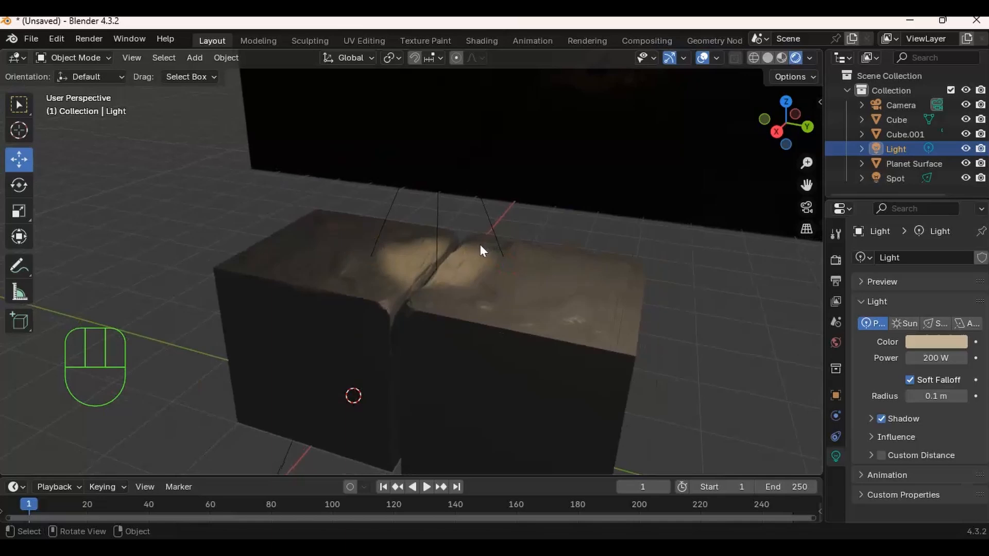
- Look through the scene camera and lock the camera to the view
click(899, 106)
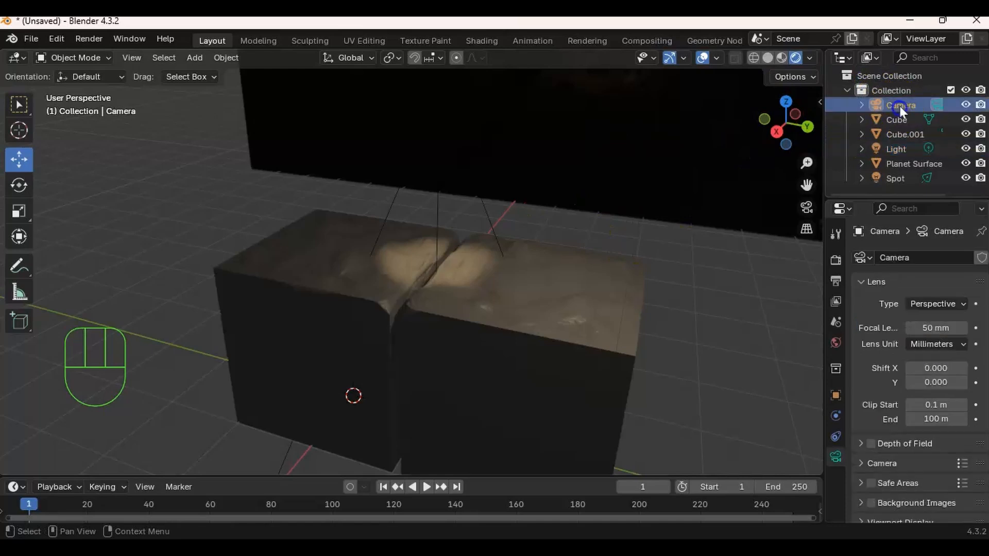
click(806, 207)
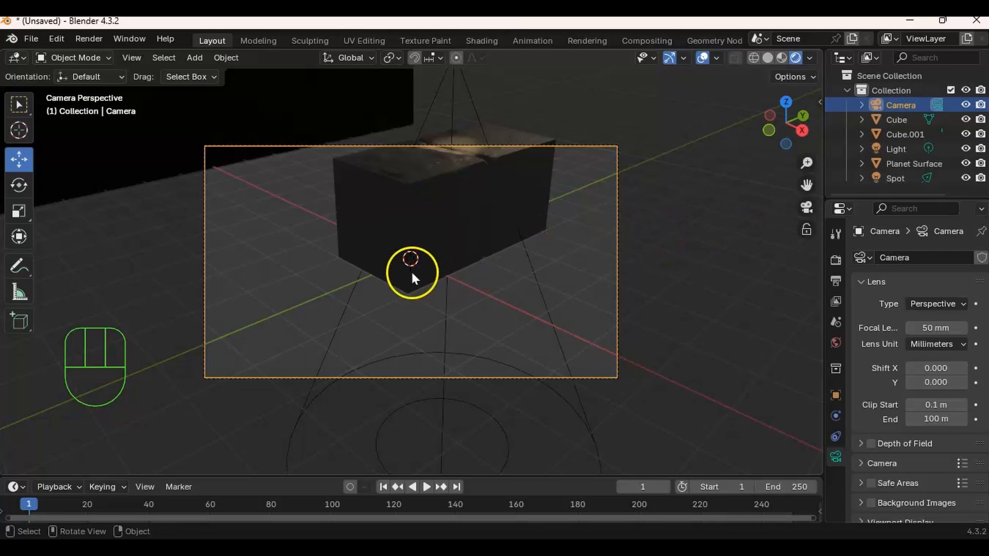
key(n)
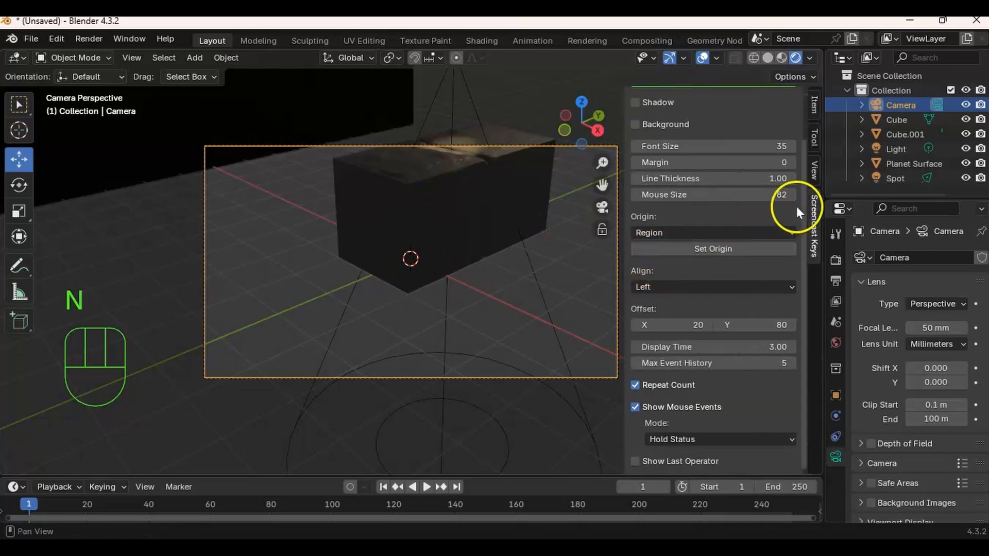
click(813, 172)
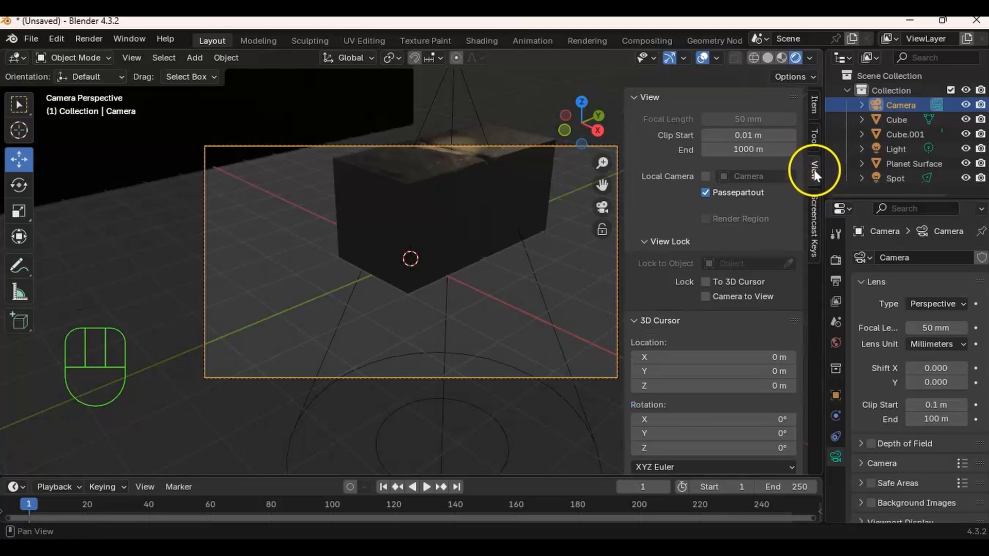
click(707, 296)
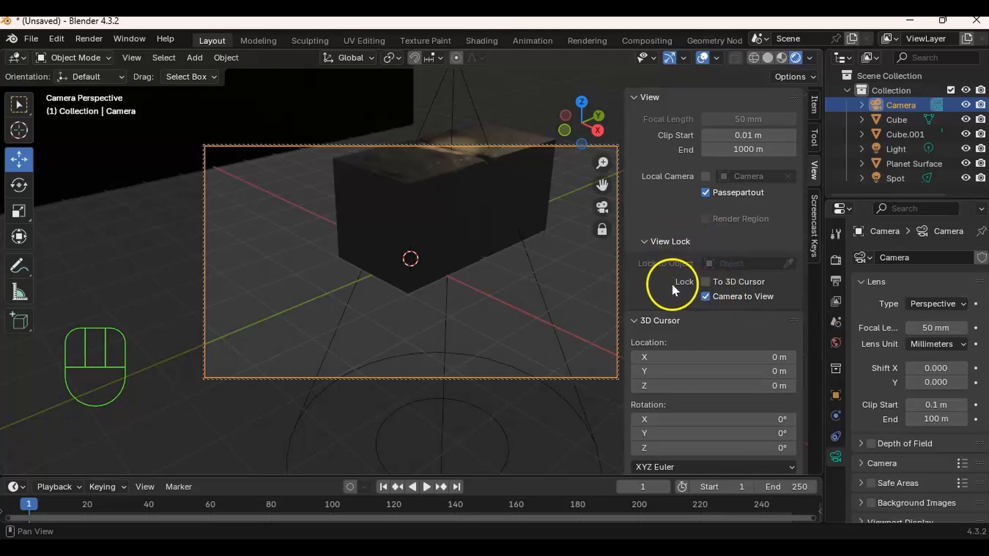
key(n)
- Aim the camera at the lit gap between the blocks, checking its angle against the planet surface image in material preview
middle_drag(425, 275, 444, 262)
shift+middle_drag(444, 262, 457, 325)
mouse_move(489, 251)
middle_down()
mouse_move(496, 236)
mouse_move(488, 296)
mouse_move(521, 225)
middle_up()
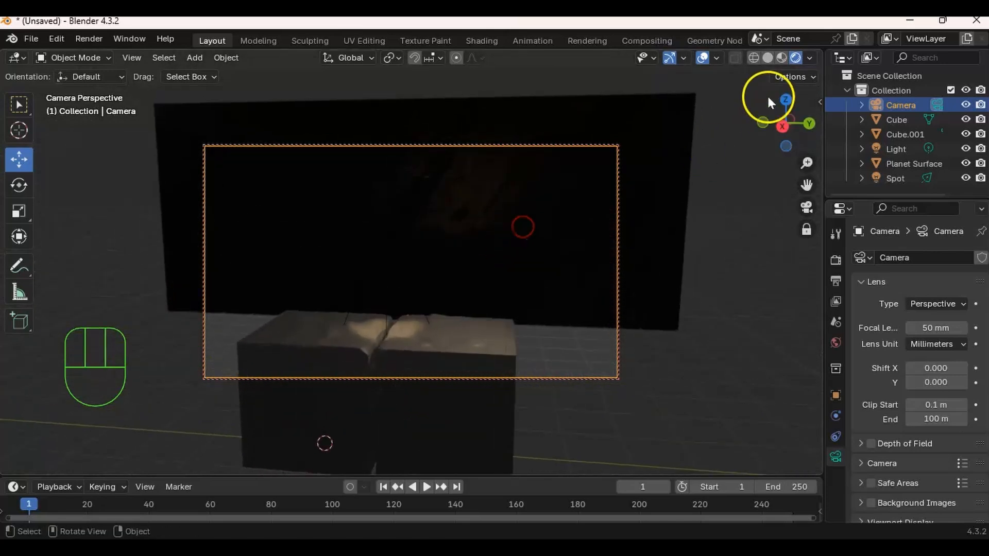
click(782, 57)
mouse_move(620, 197)
middle_down()
mouse_move(589, 189)
mouse_move(534, 111)
middle_up()
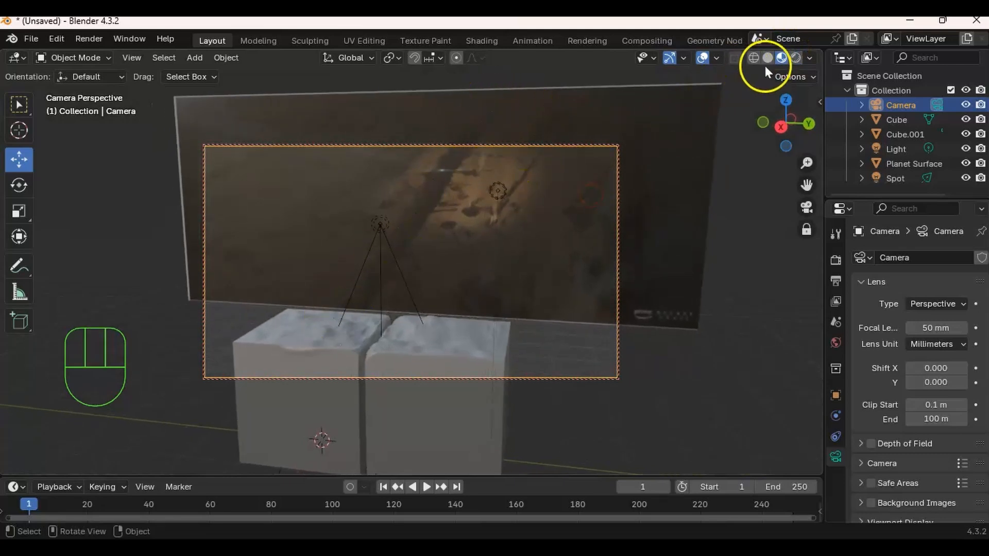
click(794, 58)
mouse_move(520, 288)
middle_down()
mouse_move(512, 304)
mouse_move(520, 229)
mouse_move(507, 252)
mouse_move(535, 219)
mouse_move(497, 224)
mouse_move(504, 216)
mouse_move(538, 236)
middle_up()
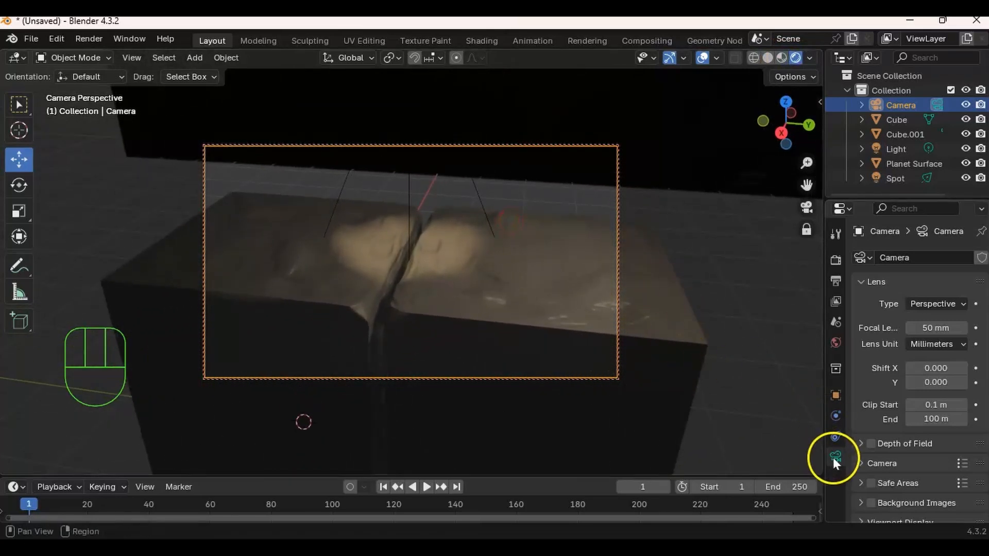
- Set the camera's focal length to 31 mm and reframe the lit gap between the blocks closer and from above
drag(824, 349, 769, 359)
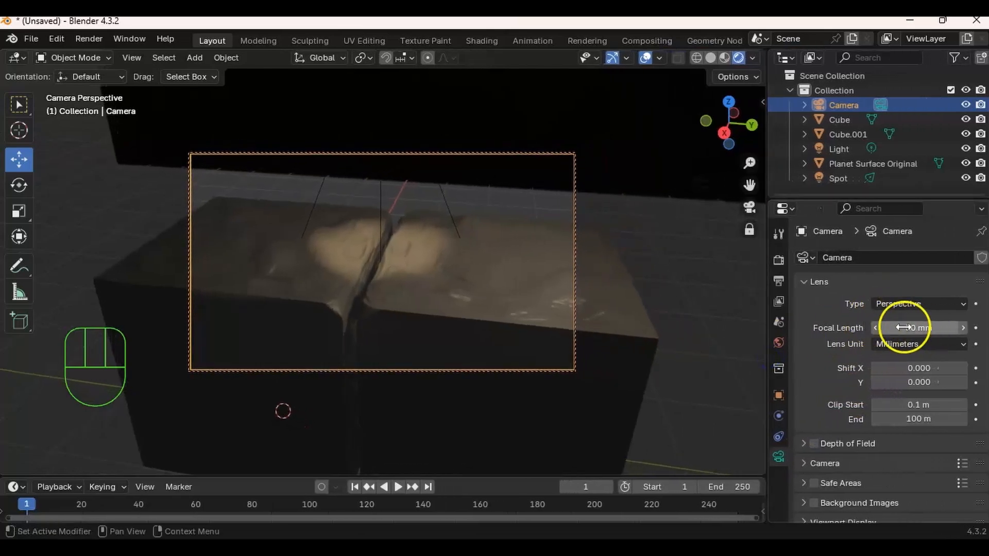
ctrl+middle_drag(413, 330, 427, 278)
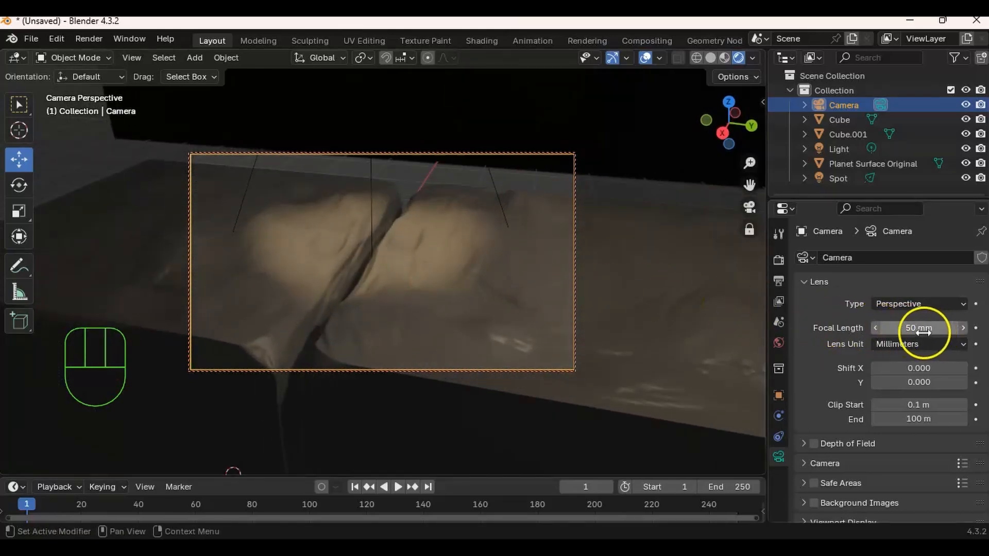
drag(922, 329, 897, 332)
mouse_move(446, 326)
ctrl+middle_down()
mouse_move(384, 305)
mouse_move(384, 282)
mouse_move(425, 238)
mouse_move(424, 254)
mouse_move(448, 265)
mouse_move(444, 242)
mouse_move(435, 261)
mouse_move(455, 250)
mouse_move(443, 261)
mouse_move(458, 258)
mouse_move(453, 266)
mouse_move(444, 254)
mouse_move(465, 258)
mouse_move(486, 222)
mouse_move(581, 206)
mouse_move(529, 209)
mouse_move(530, 198)
mouse_move(481, 282)
mouse_move(478, 237)
mouse_move(441, 238)
mouse_move(461, 239)
mouse_move(437, 261)
mouse_move(474, 221)
mouse_move(492, 231)
mouse_move(495, 218)
ctrl+middle_up()
click(723, 59)
click(736, 58)
mouse_move(471, 275)
middle_down()
mouse_move(477, 245)
mouse_move(492, 252)
mouse_move(486, 240)
mouse_move(468, 244)
mouse_move(493, 230)
mouse_move(481, 241)
middle_up()
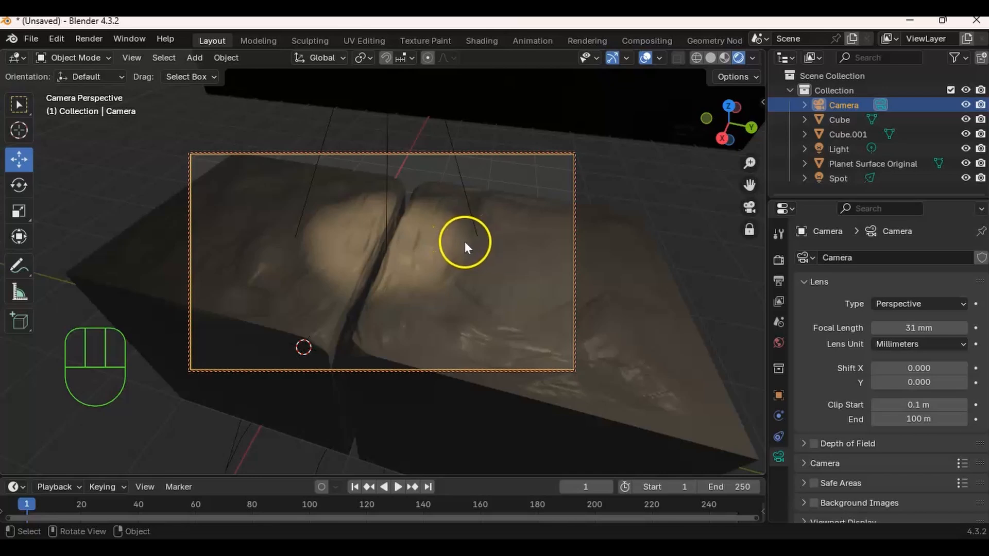
- Render the camera view and save the image as Video Demo.png in the Desktop folder January\Materials for Demo
key(F12)
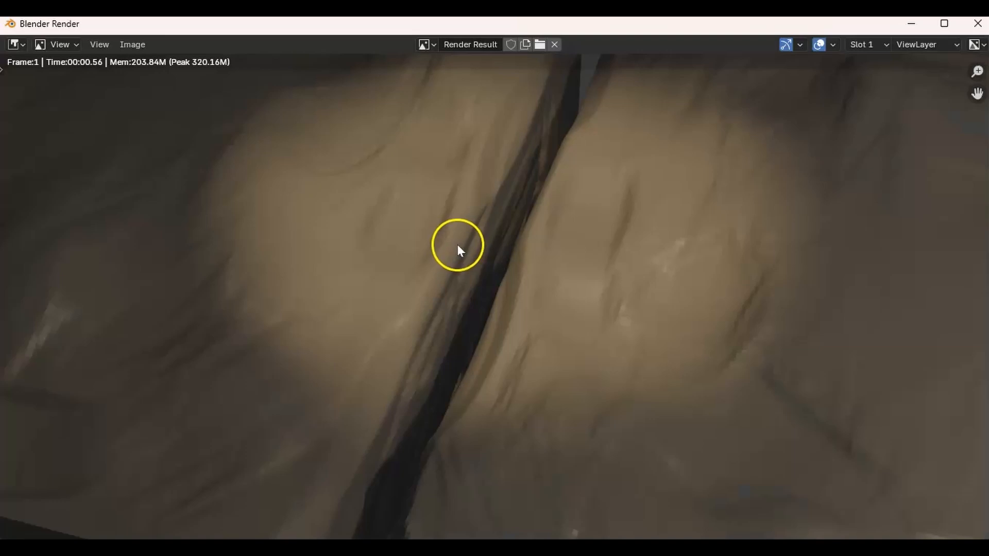
scroll(455, 258, down, 5)
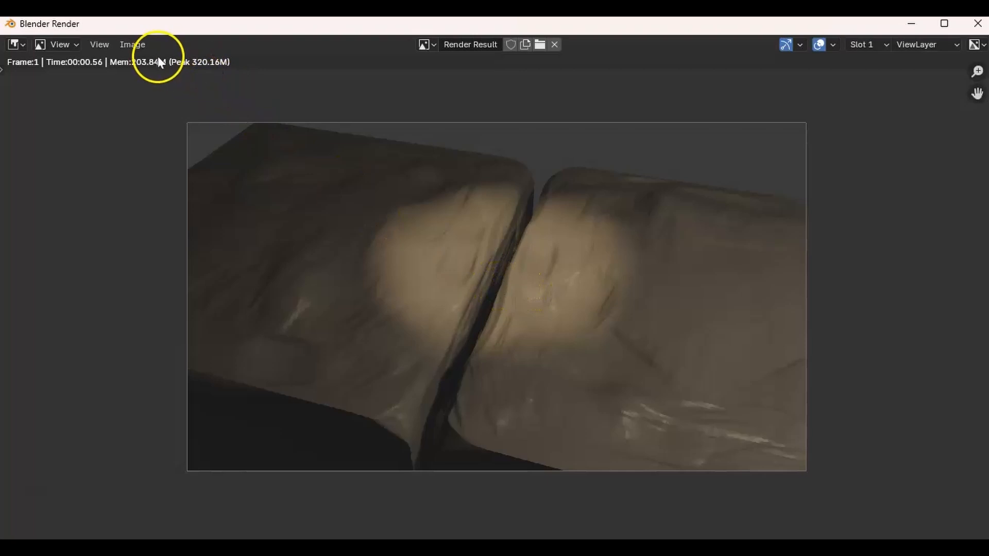
click(134, 44)
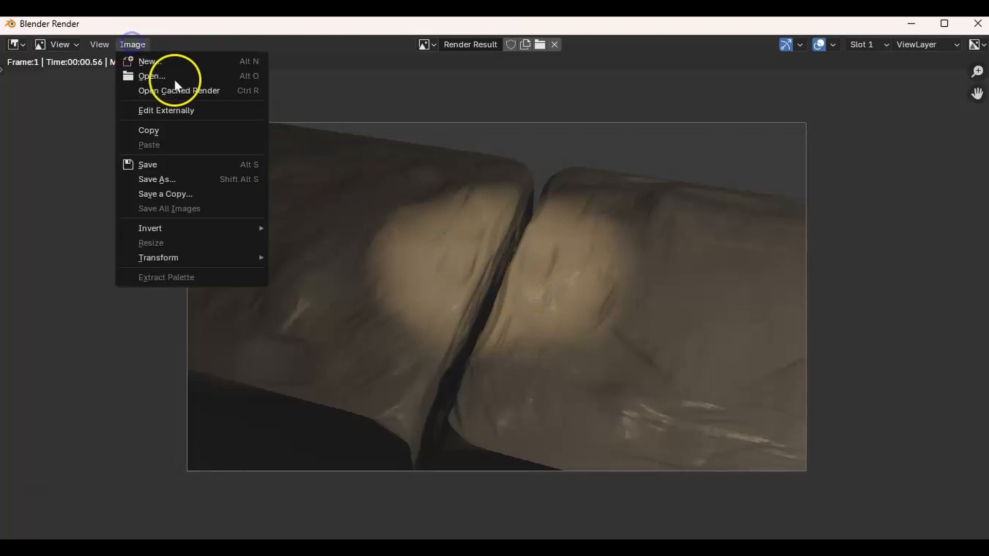
click(168, 178)
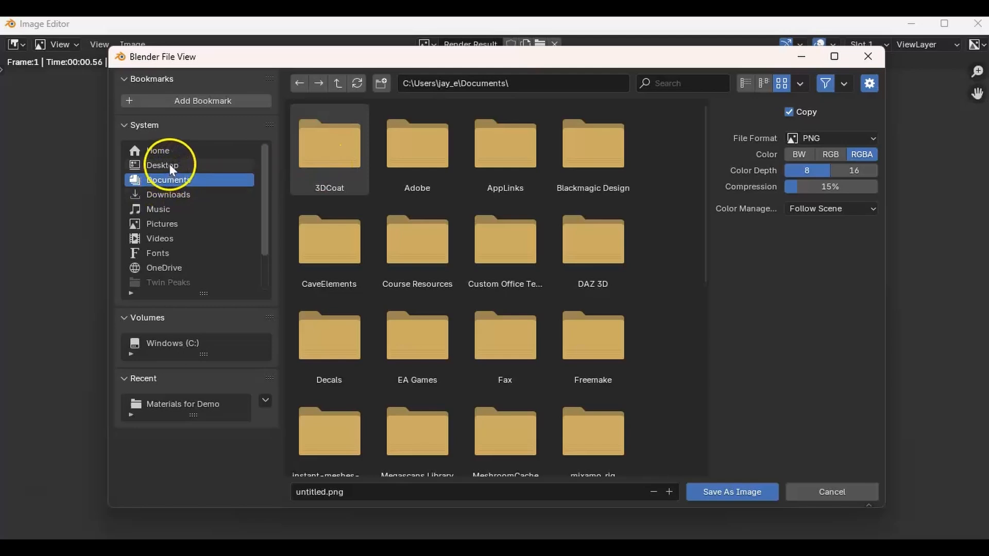
click(169, 165)
double_click(413, 153)
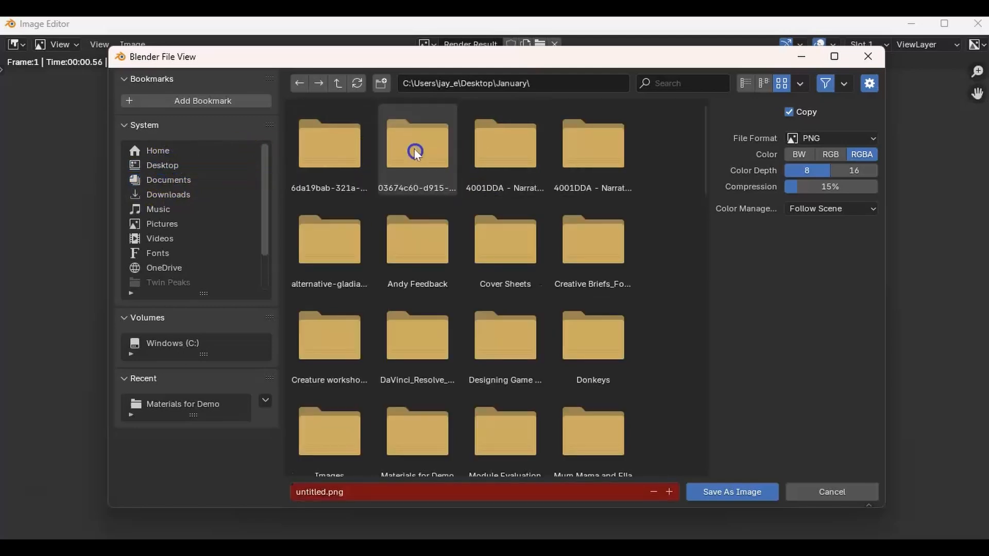
scroll(536, 227, down, 3)
scroll(533, 177, down, 3)
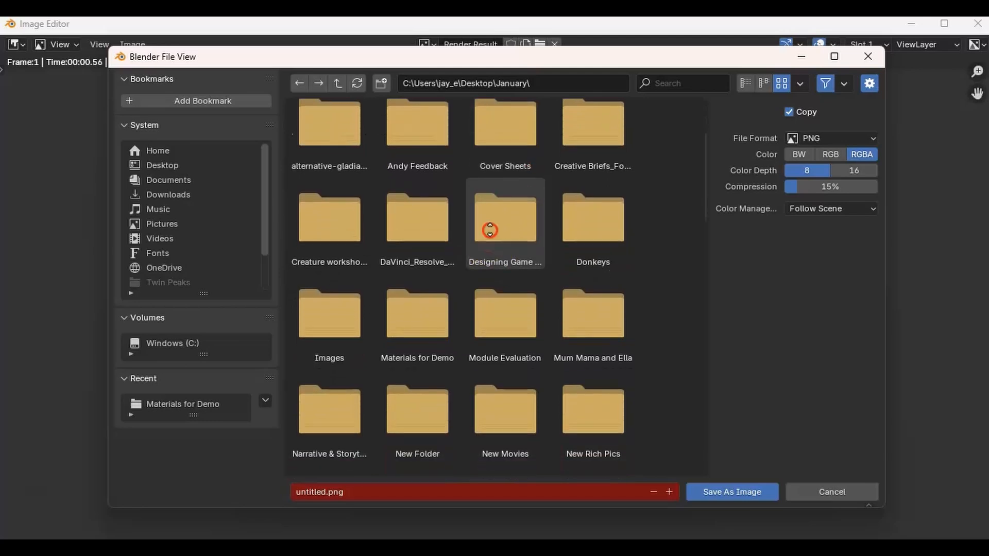
double_click(415, 233)
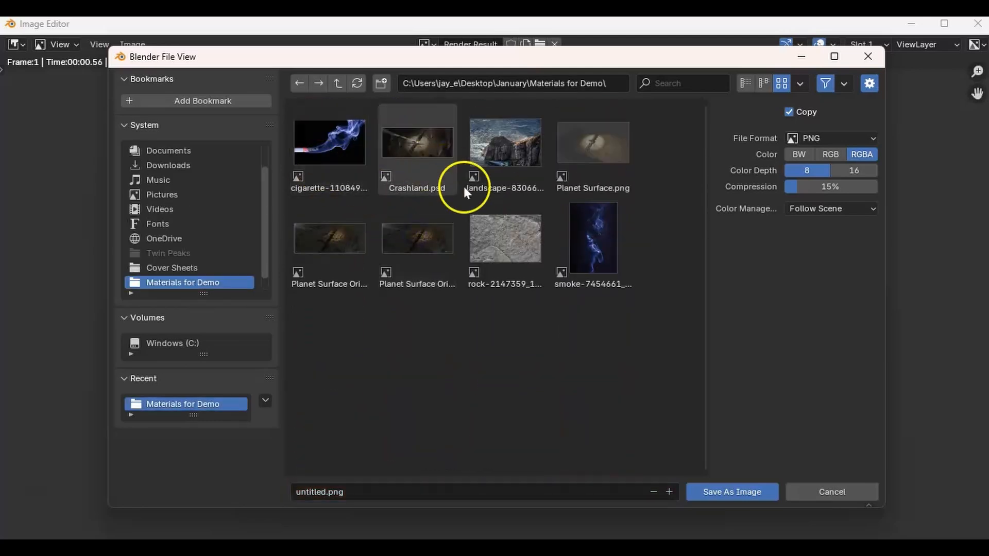
click(369, 490)
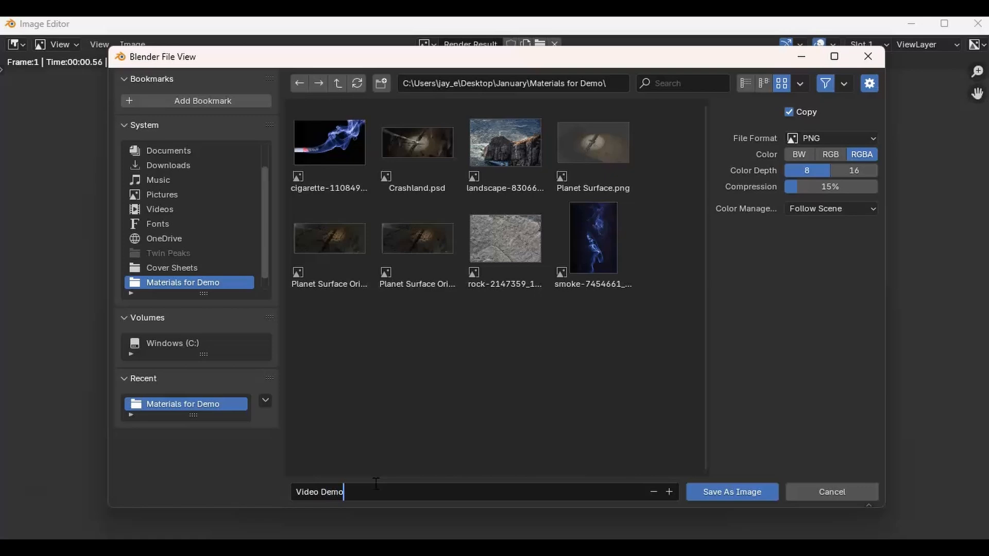
click(726, 492)
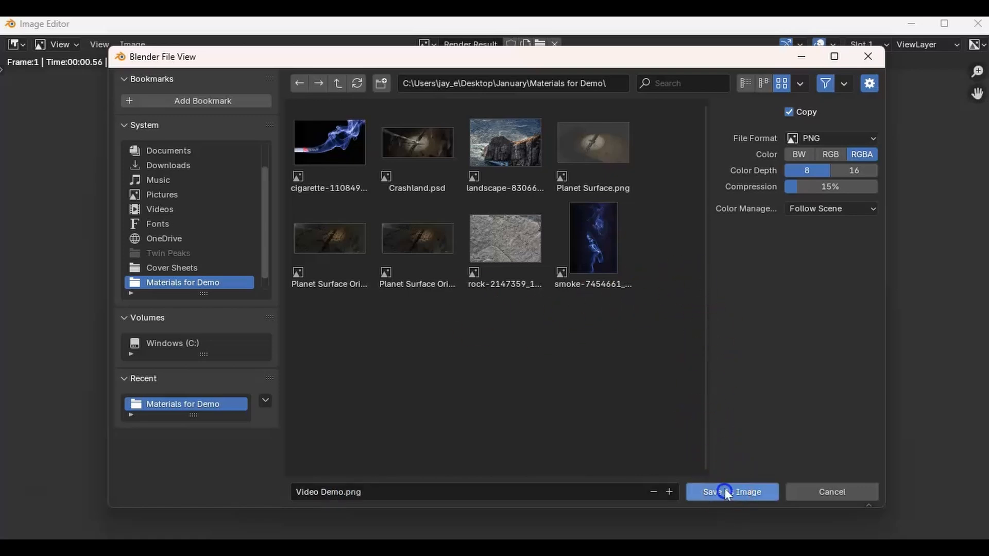
click(723, 492)
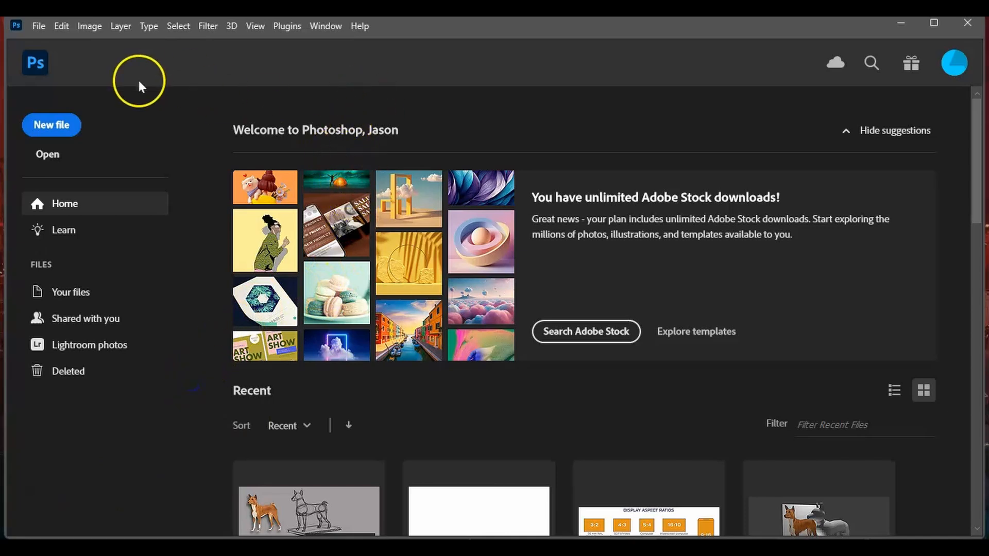
- In Photoshop, create a new document from the A4 print preset, 210 x 297 mm at 300 ppi
click(37, 26)
click(38, 26)
click(39, 26)
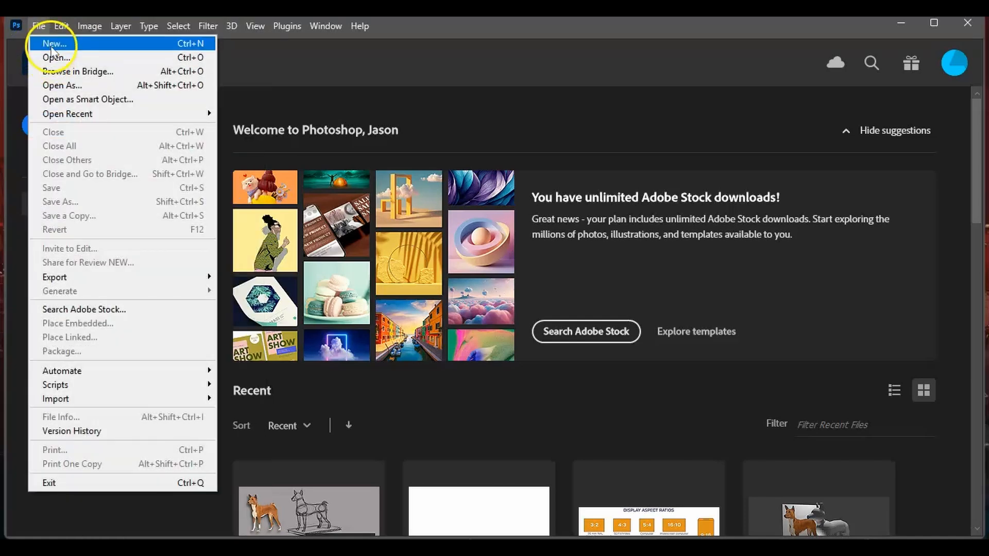
click(51, 45)
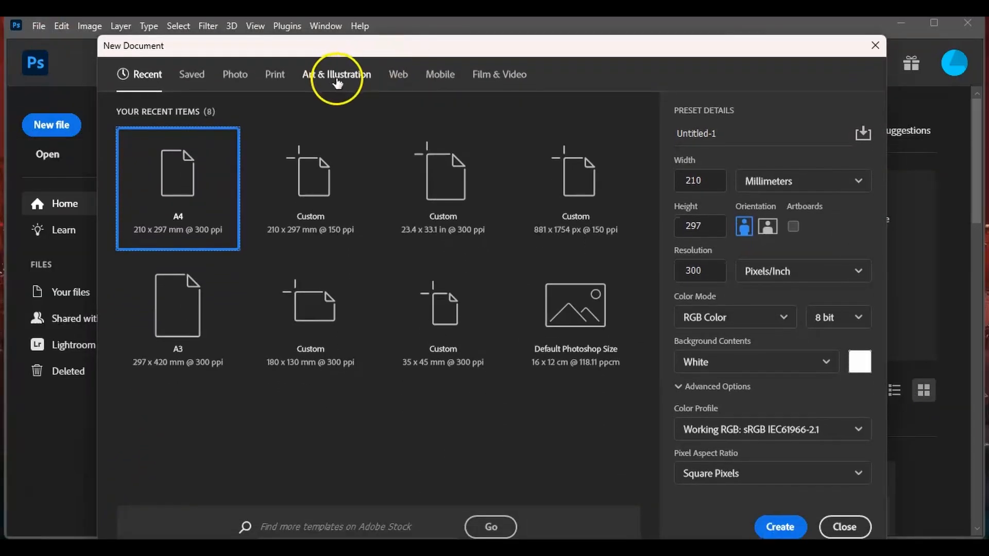
click(279, 76)
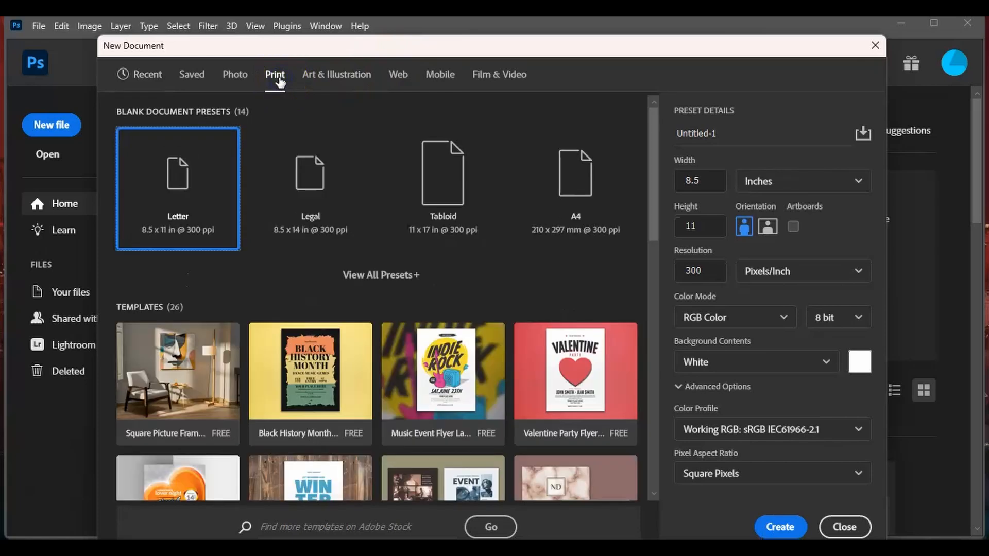
click(550, 180)
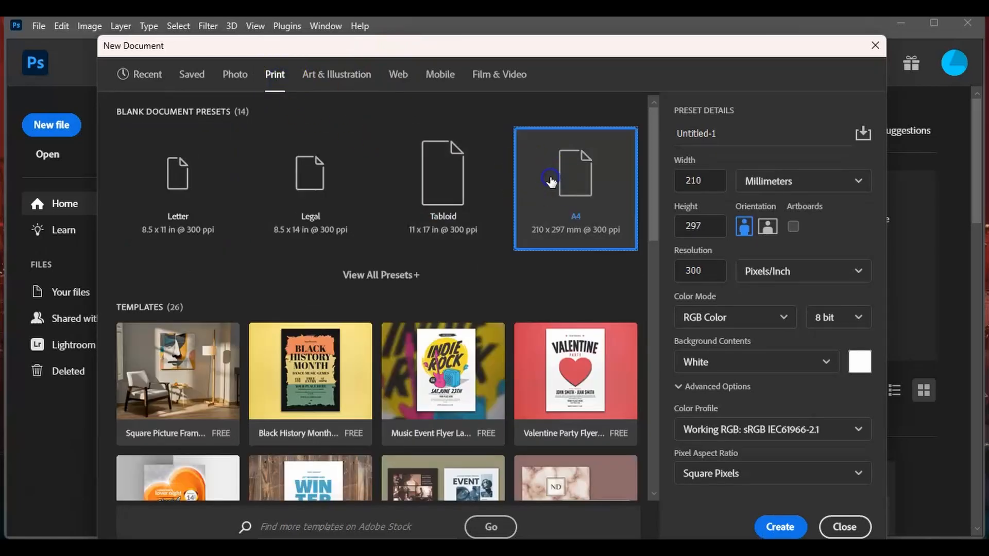
click(776, 525)
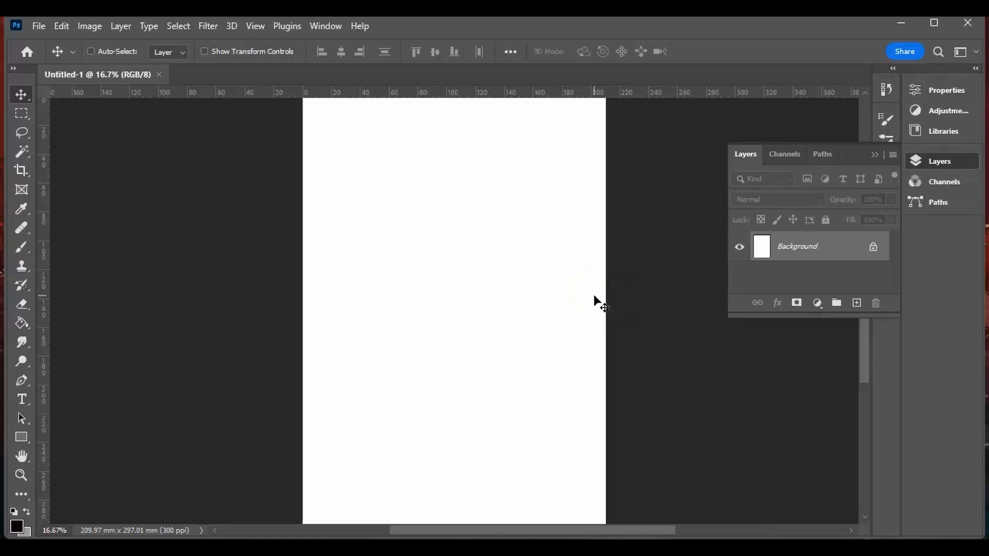
- Rotate the A4 canvas 90° clockwise to landscape orientation
key(ctrl+minus)
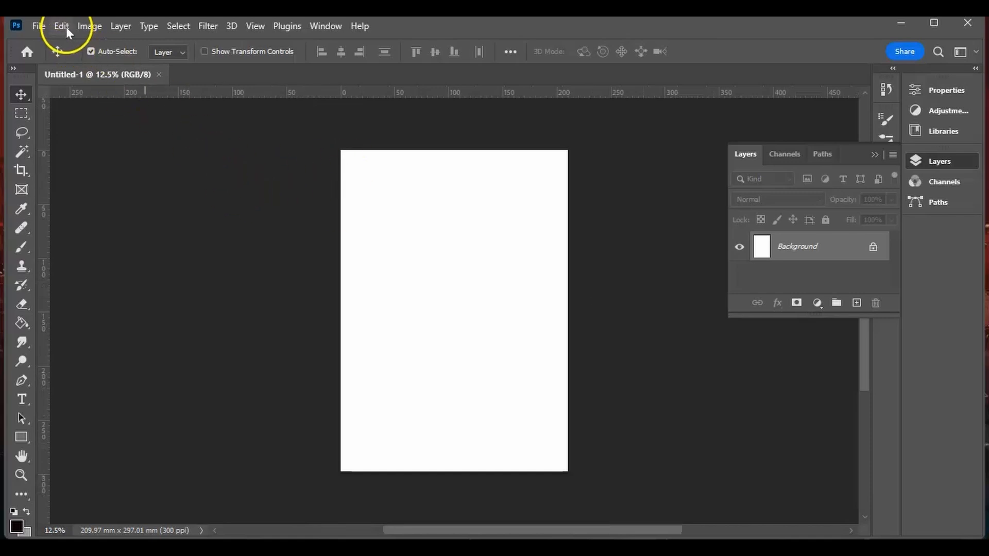
click(87, 26)
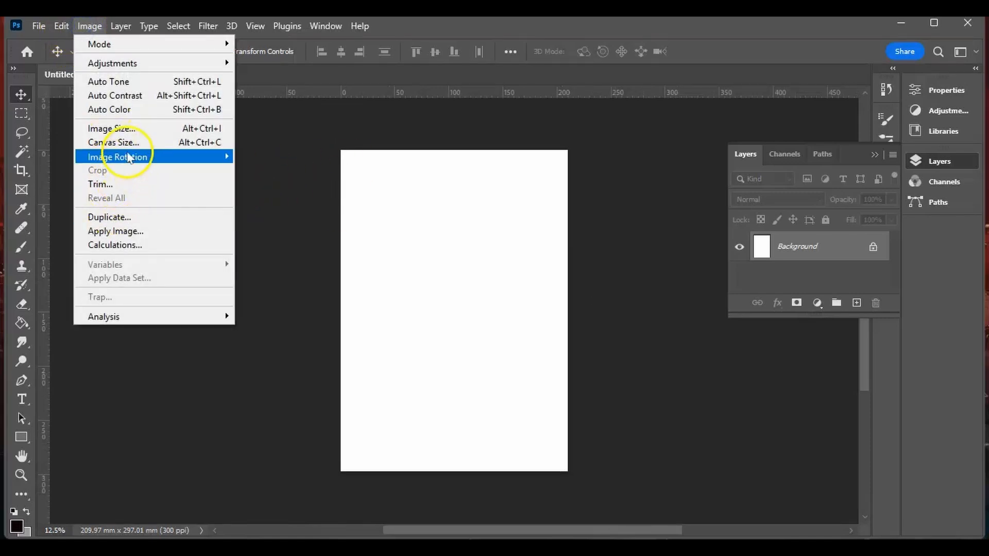
mouse_move(128, 157)
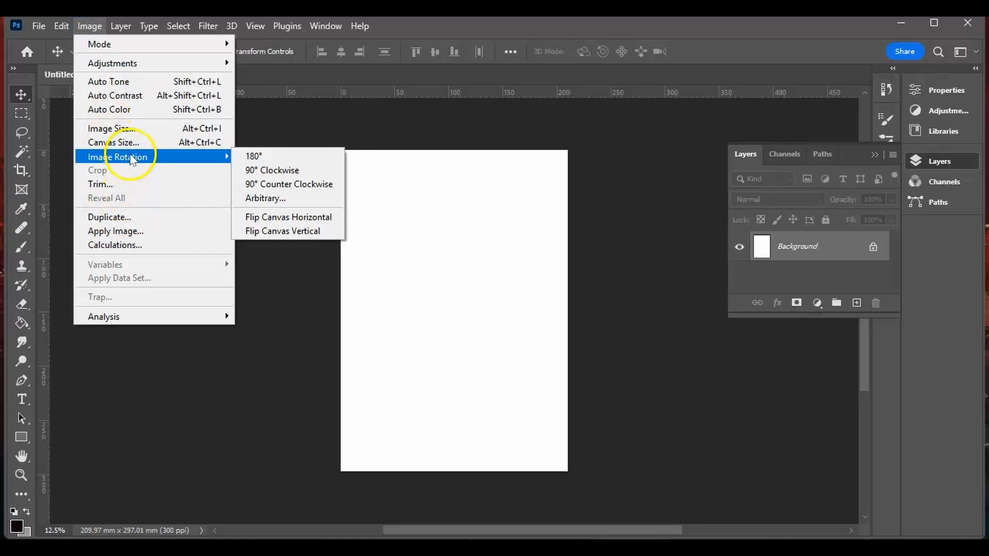
click(269, 171)
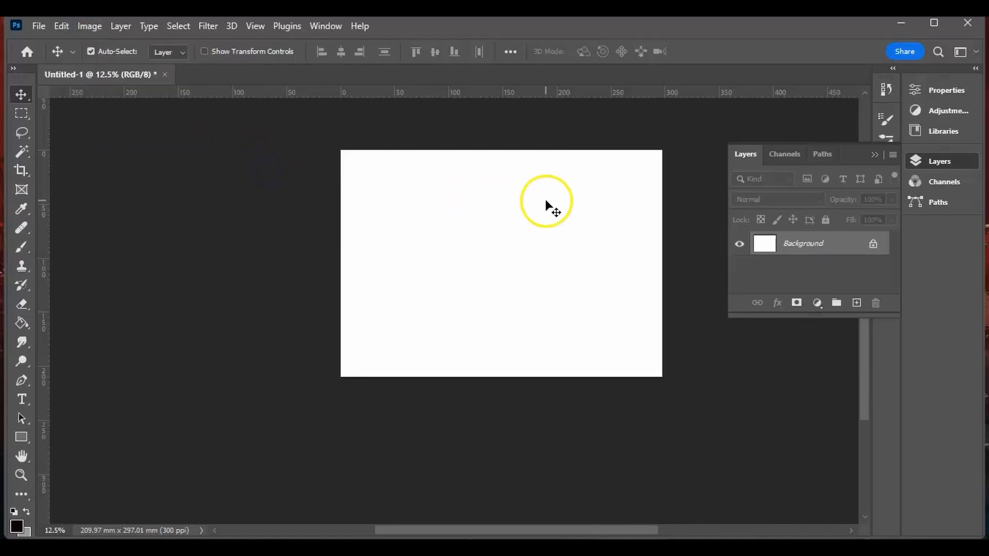
drag(864, 357, 865, 332)
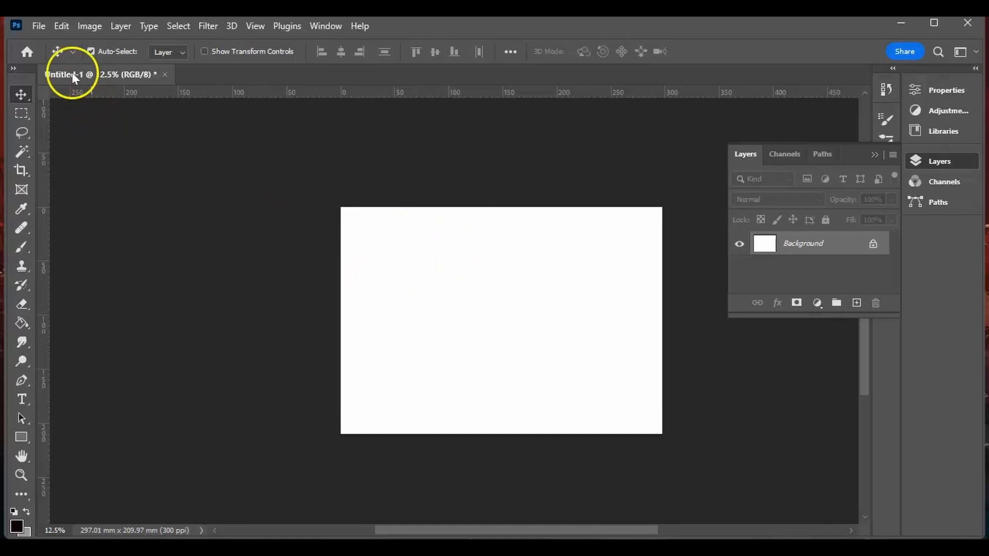
- Start opening existing image files and browse to the Desktop folder January\Materials for Demo
click(38, 27)
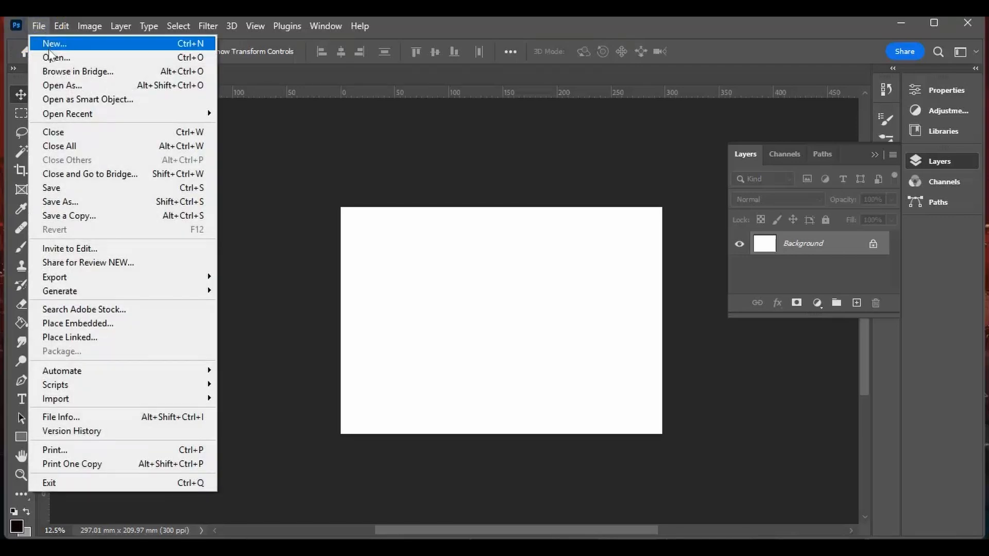
click(51, 58)
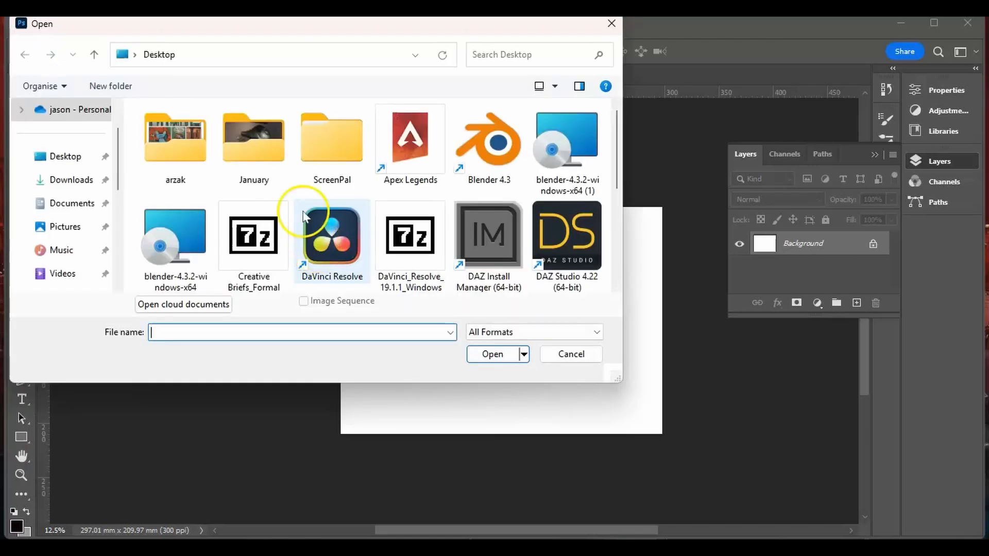
double_click(229, 157)
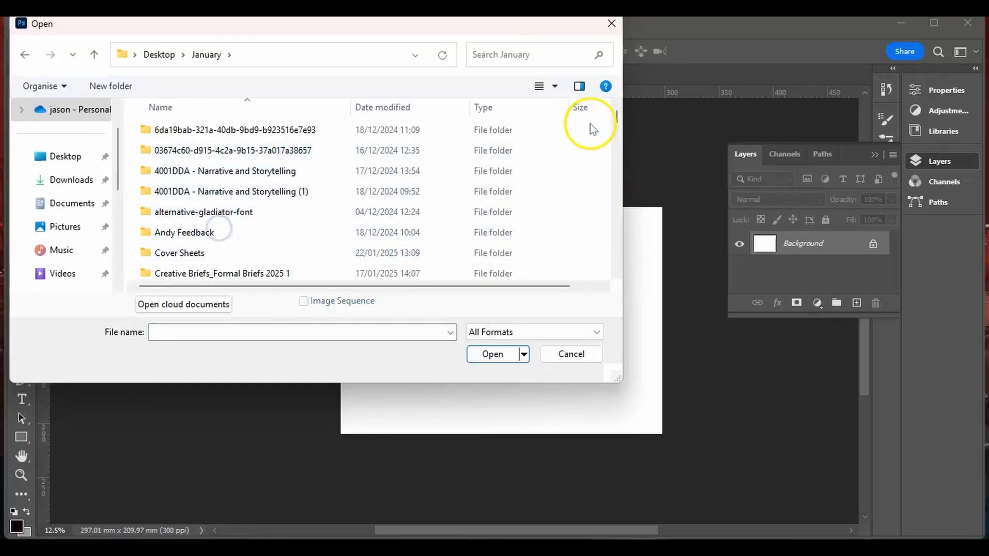
mouse_move(618, 119)
mouse_down()
mouse_move(613, 143)
mouse_move(611, 130)
mouse_up()
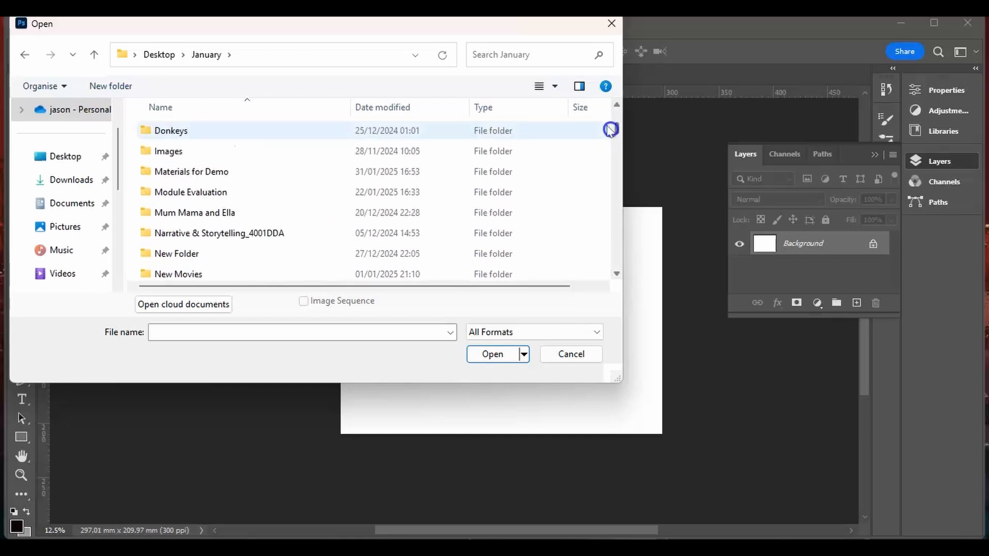
double_click(172, 171)
click(173, 177)
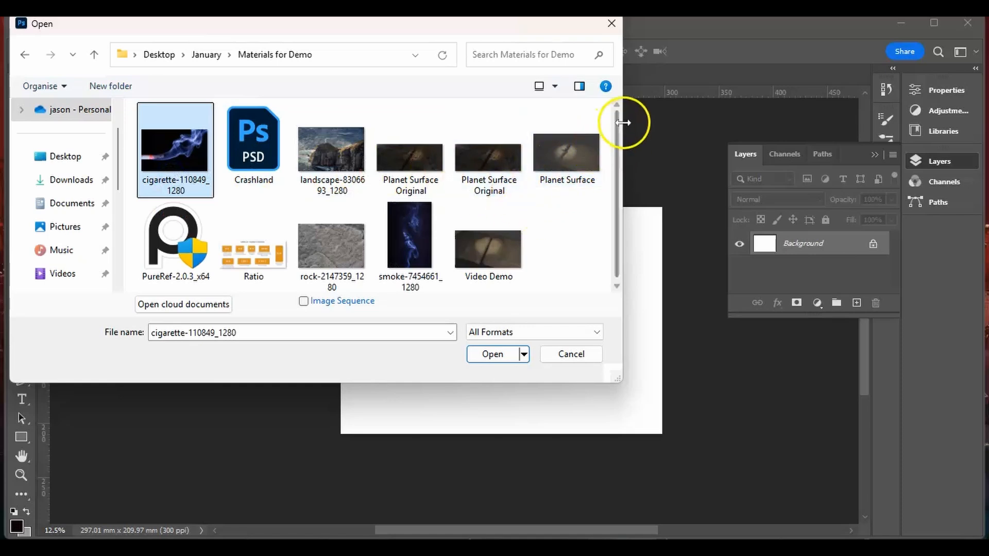
- Open the Video Demo and Ratio images together as separate documents and switch to the Ratio.png document
drag(614, 137, 609, 185)
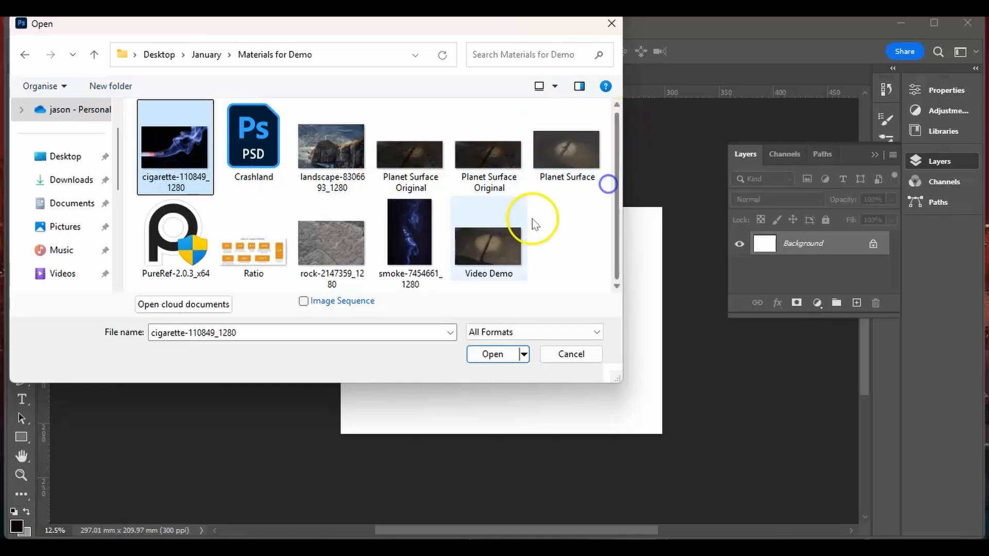
click(498, 243)
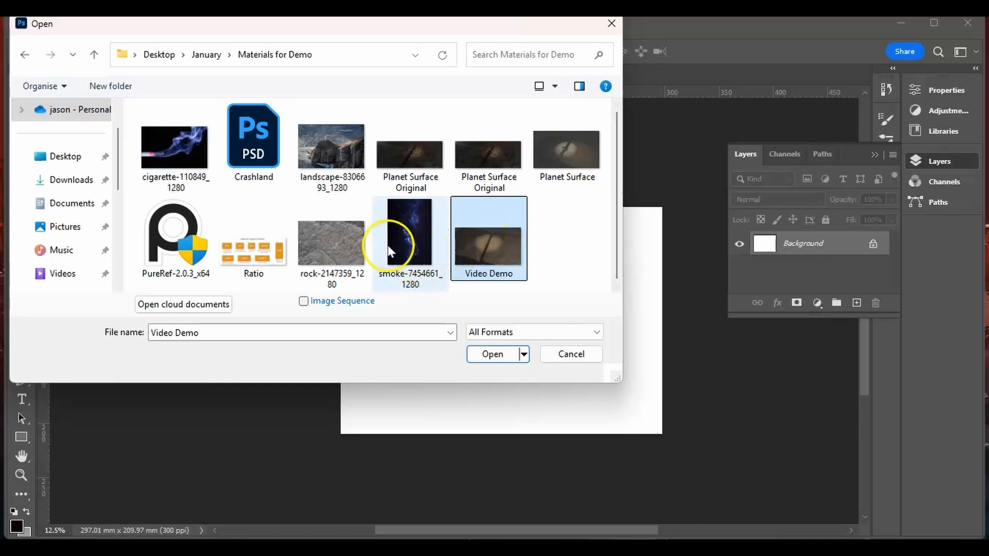
ctrl+click(248, 254)
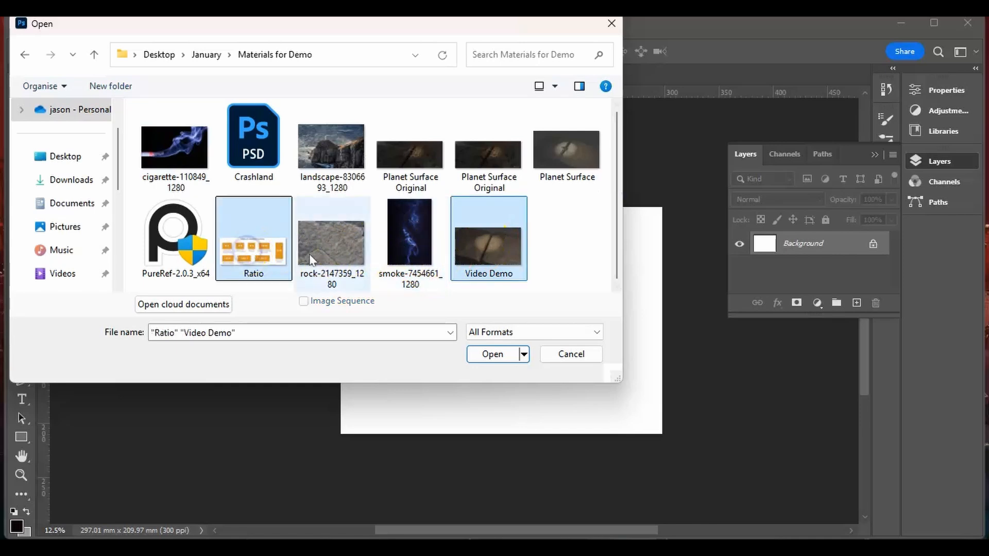
click(492, 355)
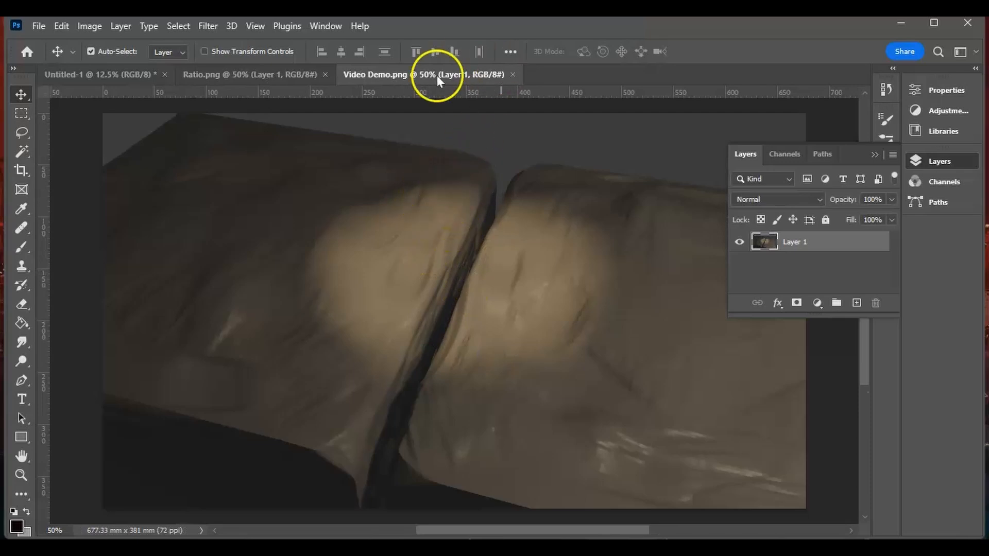
click(232, 77)
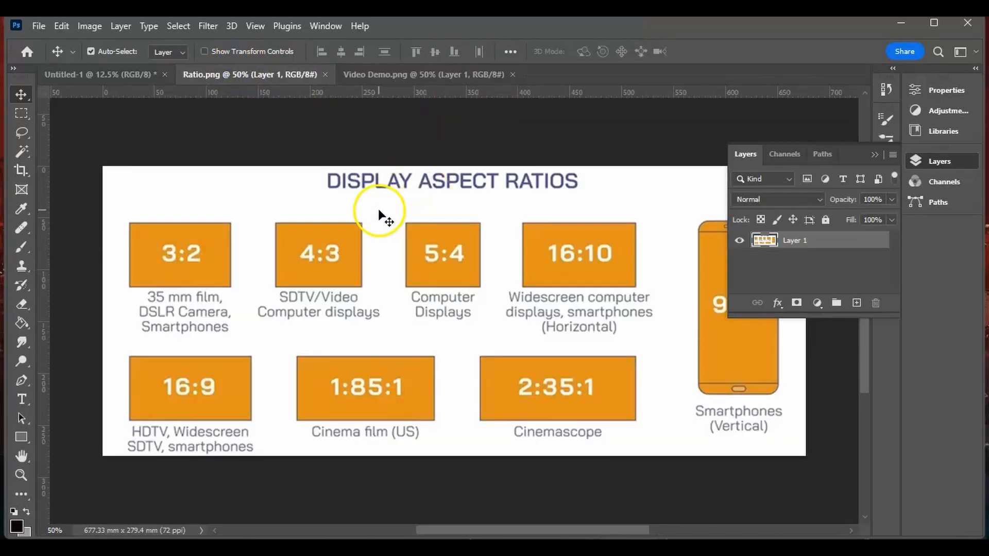
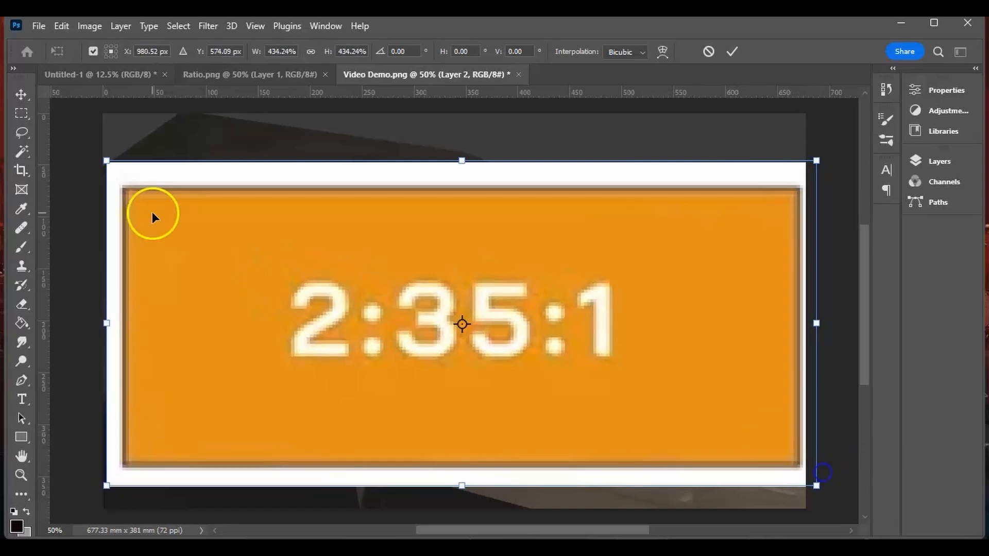
- Enlarge the 2:35:1 ratio overlay to about 450% so its orange frame spans the full width of the Video Demo image
drag(107, 161, 86, 151)
drag(285, 296, 283, 262)
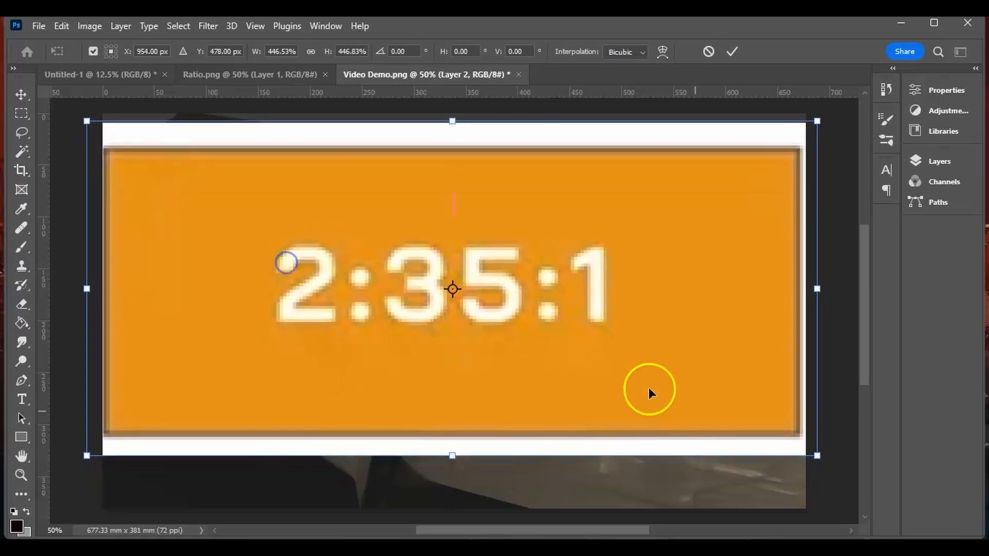
drag(817, 454, 821, 459)
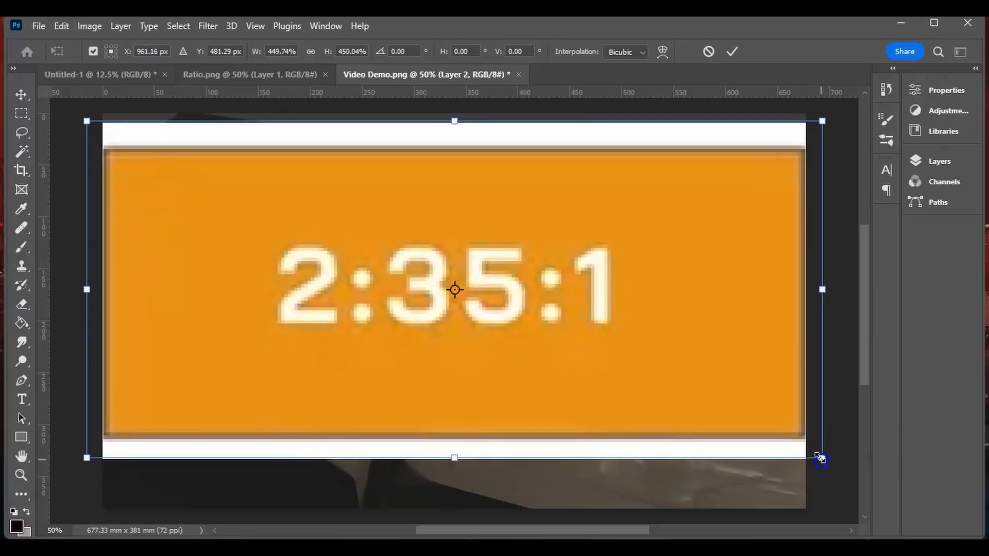
- Lower the ratio overlay's opacity to 52%, centre it vertically over the render and apply the transform
click(939, 163)
click(887, 200)
drag(854, 218, 858, 215)
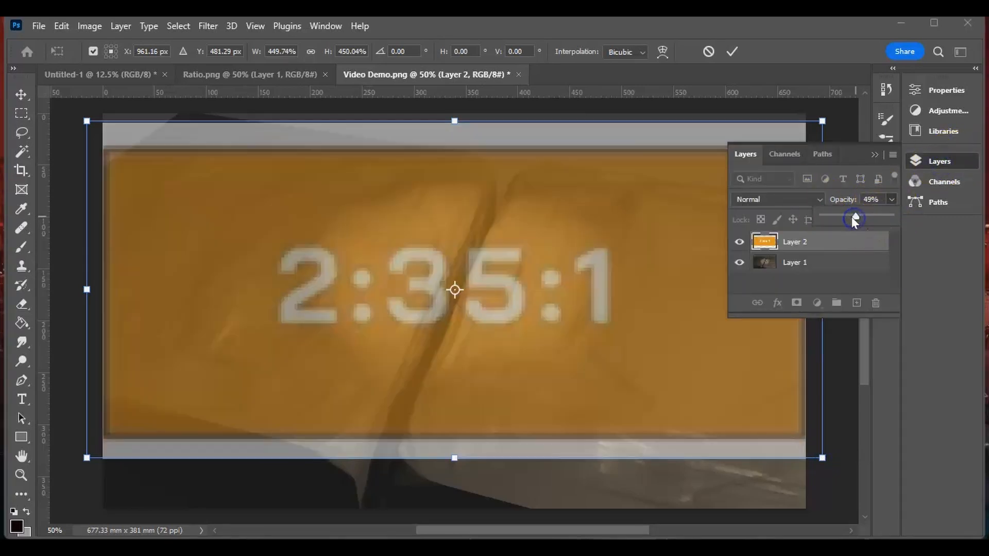
drag(486, 297, 485, 323)
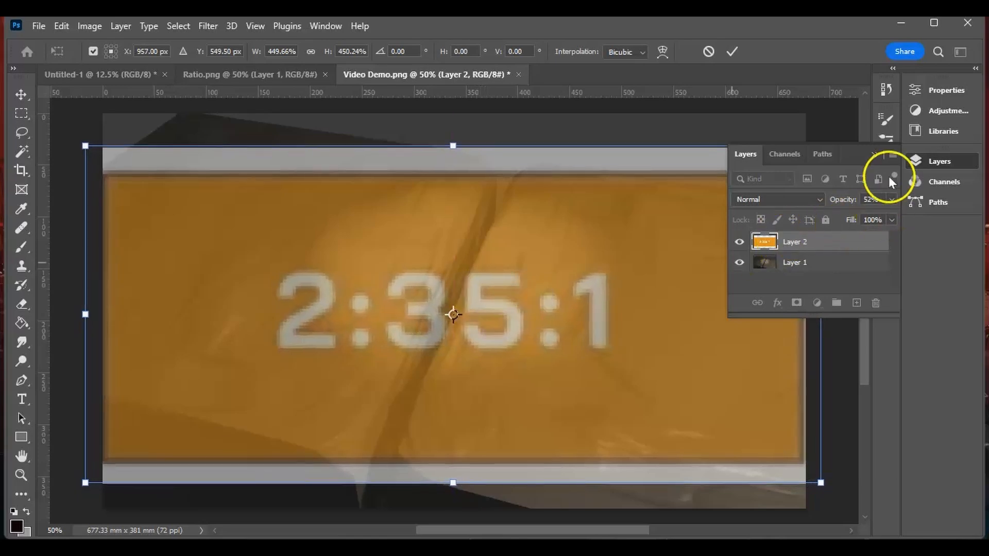
click(873, 155)
key(Return)
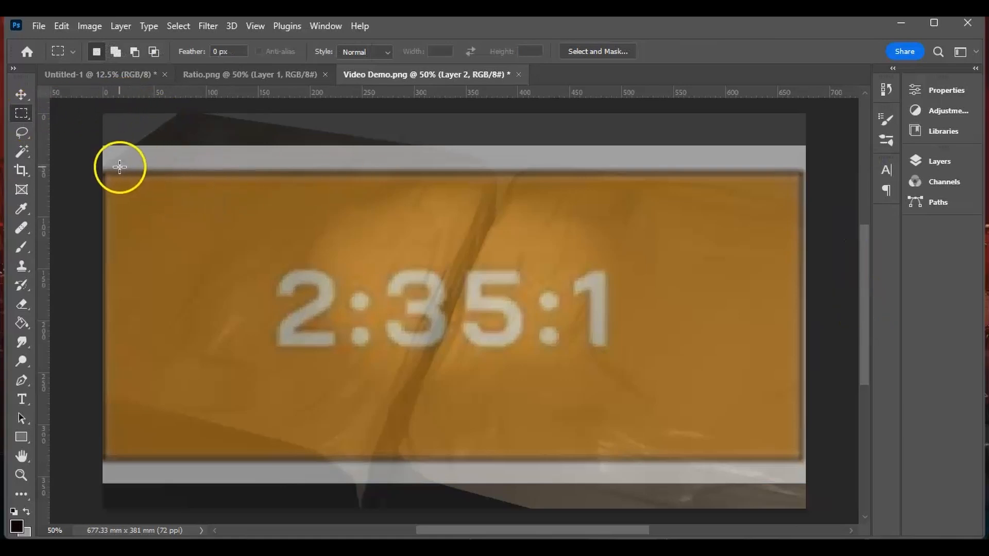
- Select the orange 2:35:1 frame with a rectangular marquee and crop the image to it
drag(103, 170, 803, 458)
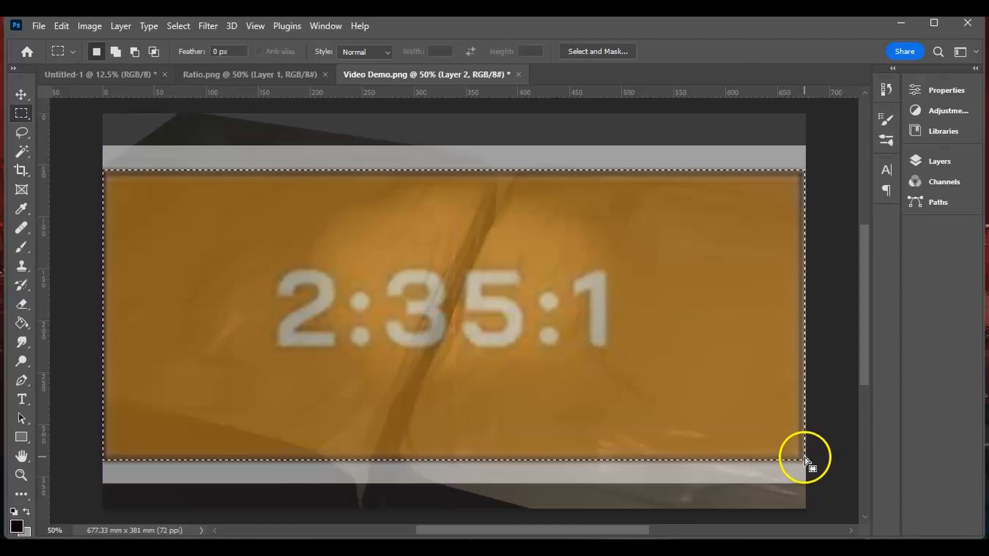
click(89, 27)
click(121, 170)
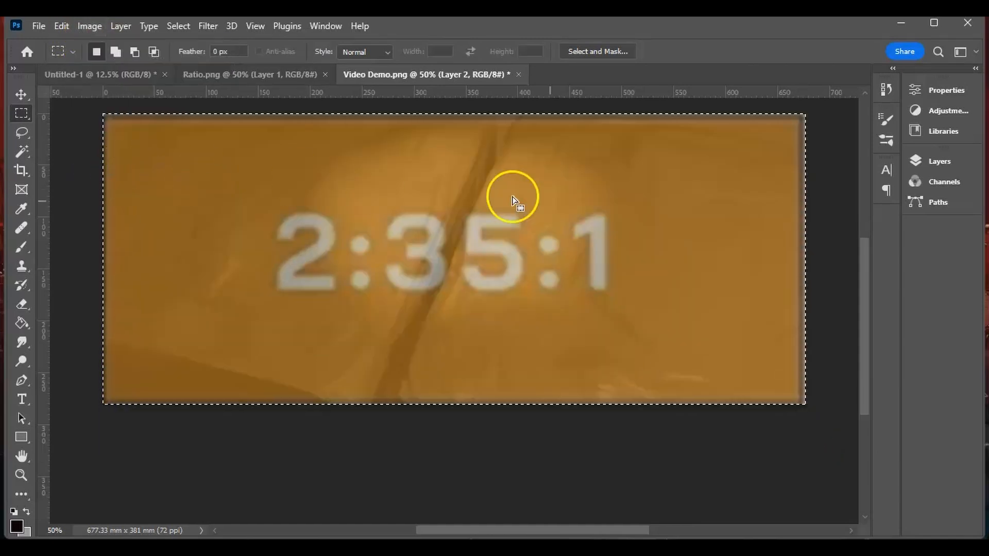
- Hide the orange ratio overlay on Layer 2 and clear the selection
click(927, 161)
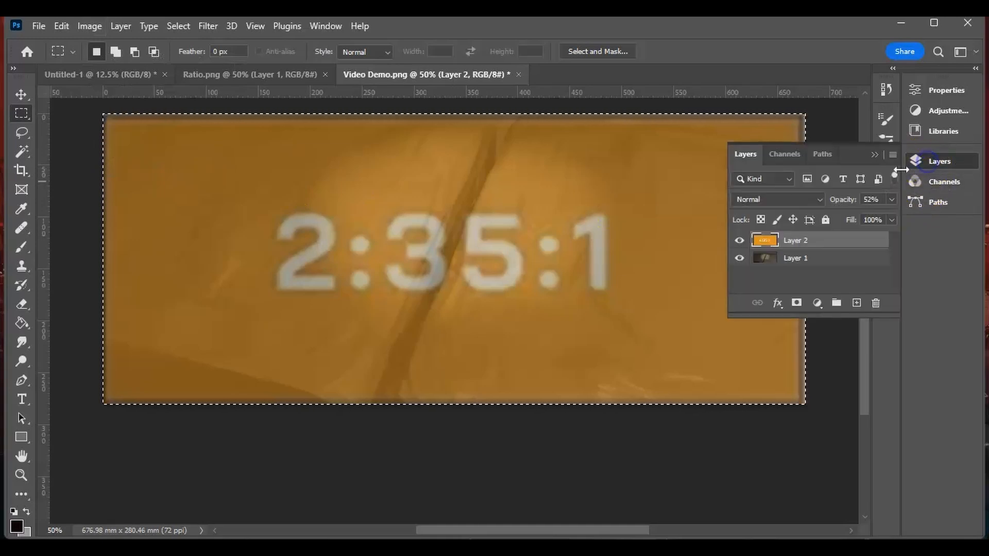
click(739, 240)
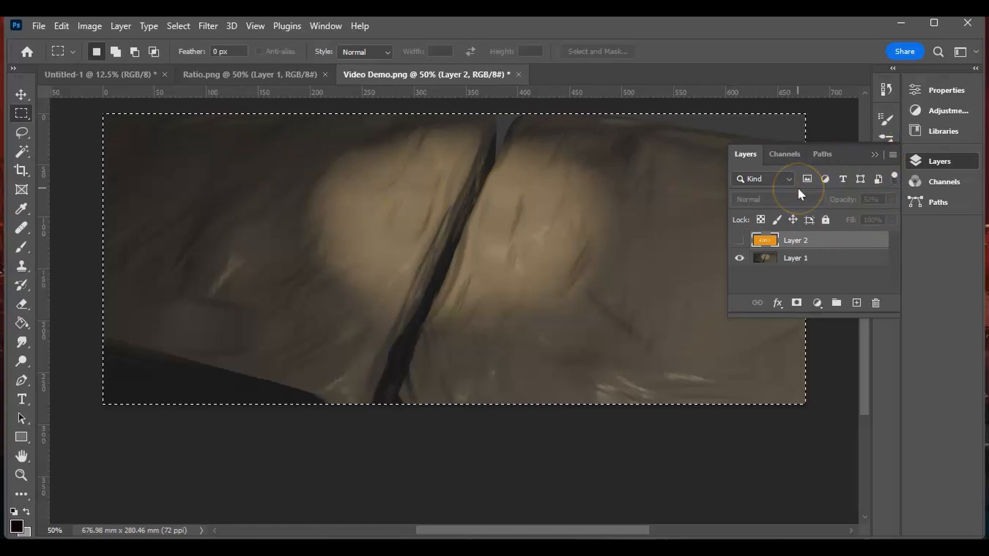
key(ctrl+d)
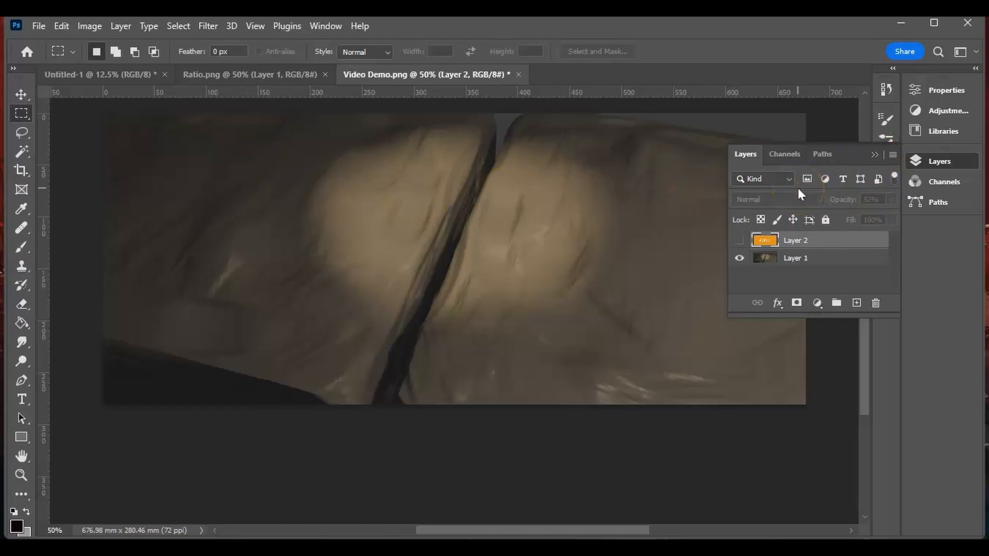
click(875, 155)
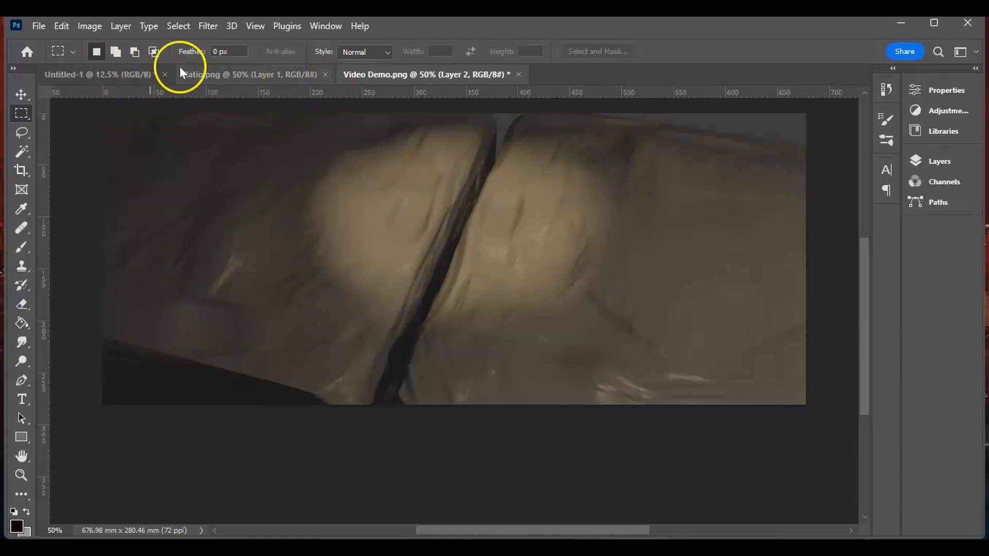
- Apply Levels to Layer 1 with the black input at 24, slightly brightening the midtones and lowering the white input
click(90, 26)
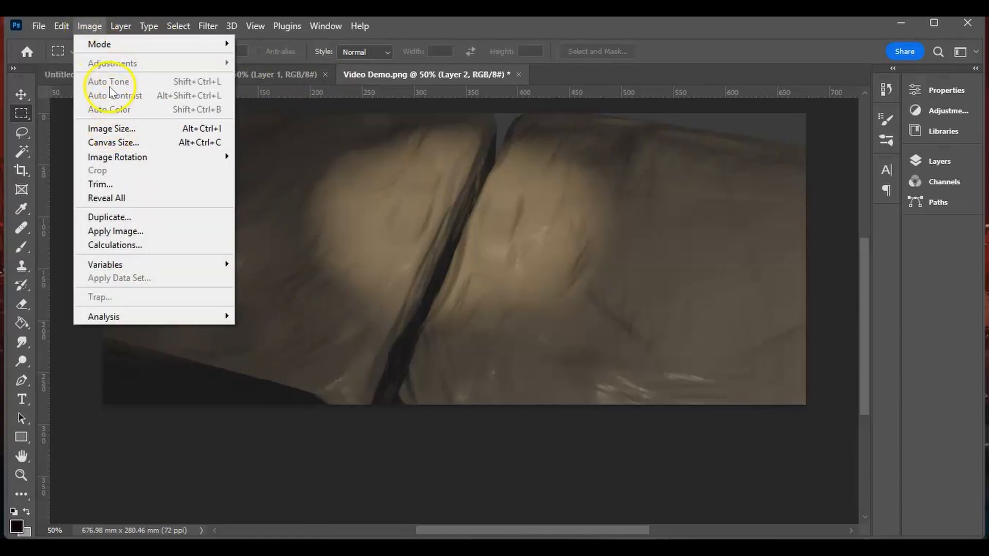
click(933, 162)
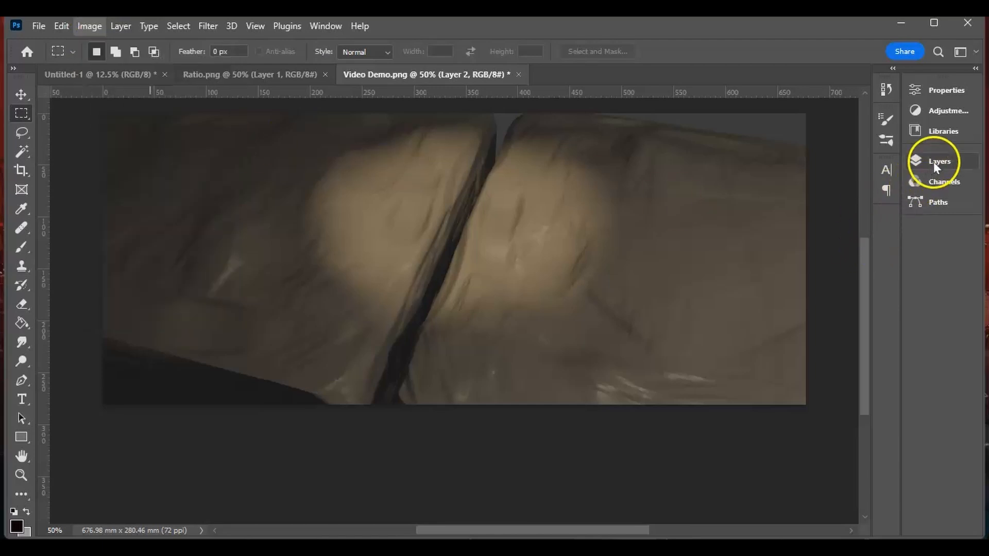
click(812, 259)
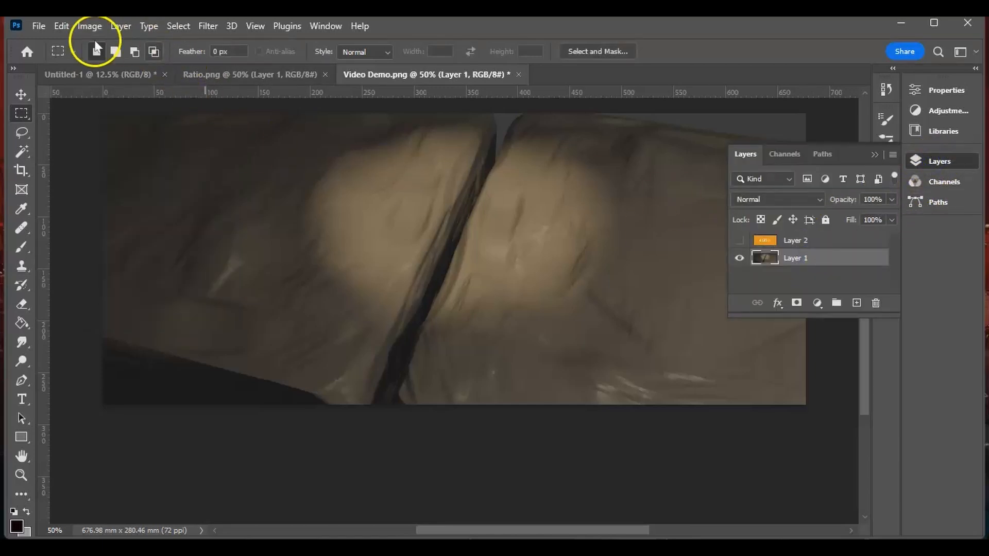
click(90, 26)
mouse_move(191, 67)
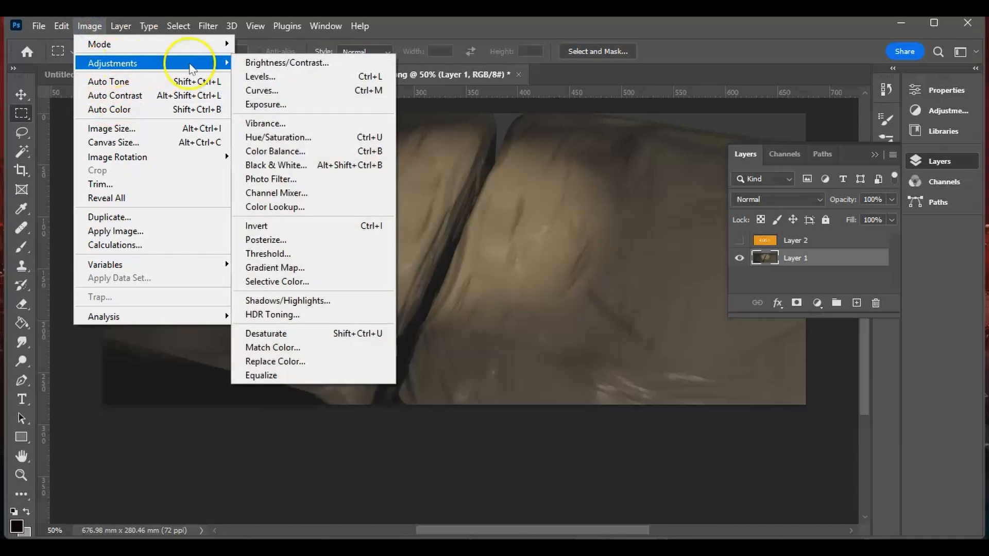
click(277, 77)
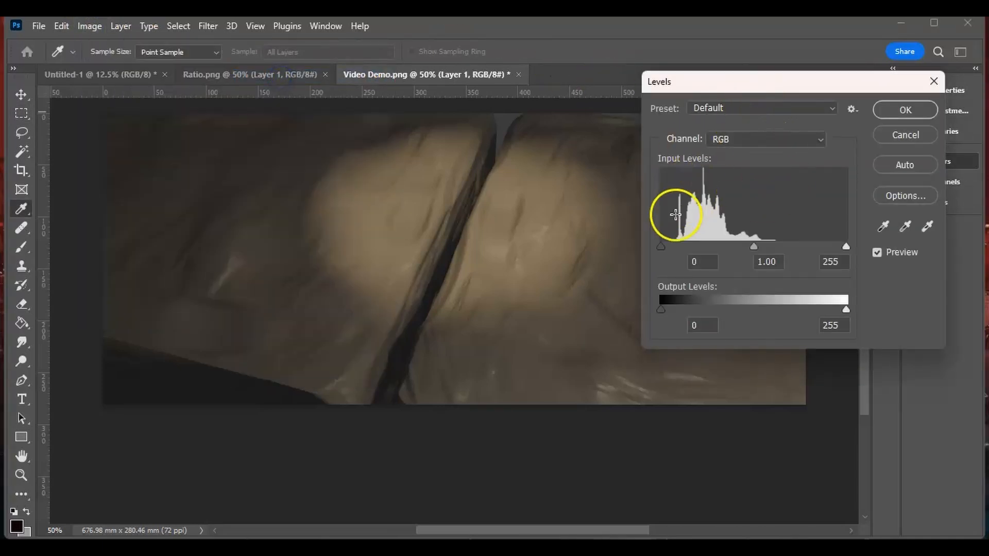
drag(662, 245, 678, 247)
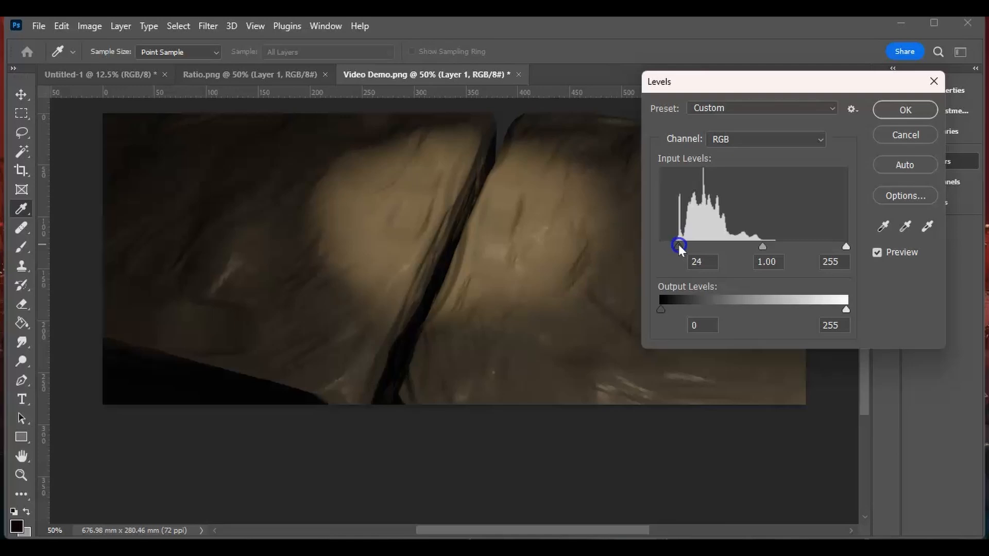
drag(761, 245, 752, 247)
mouse_move(845, 247)
mouse_down()
mouse_move(830, 250)
mouse_move(838, 249)
mouse_up()
click(910, 107)
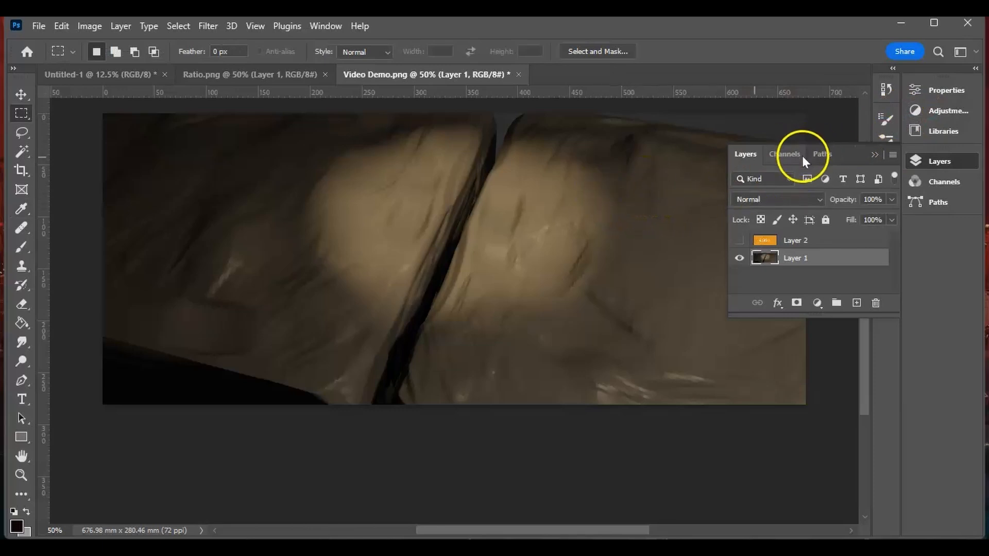
click(872, 152)
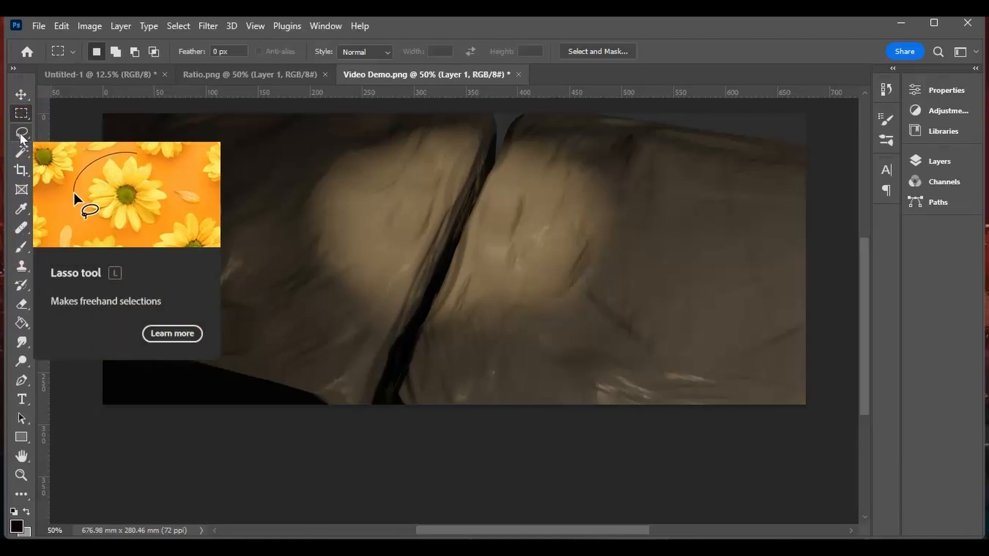
- Outline the upper edge strip of the right-hand rock with the Polygonal Lasso and copy it to a new layer
mouse_move(21, 136)
mouse_down()
mouse_move(82, 152)
mouse_move(69, 146)
mouse_up()
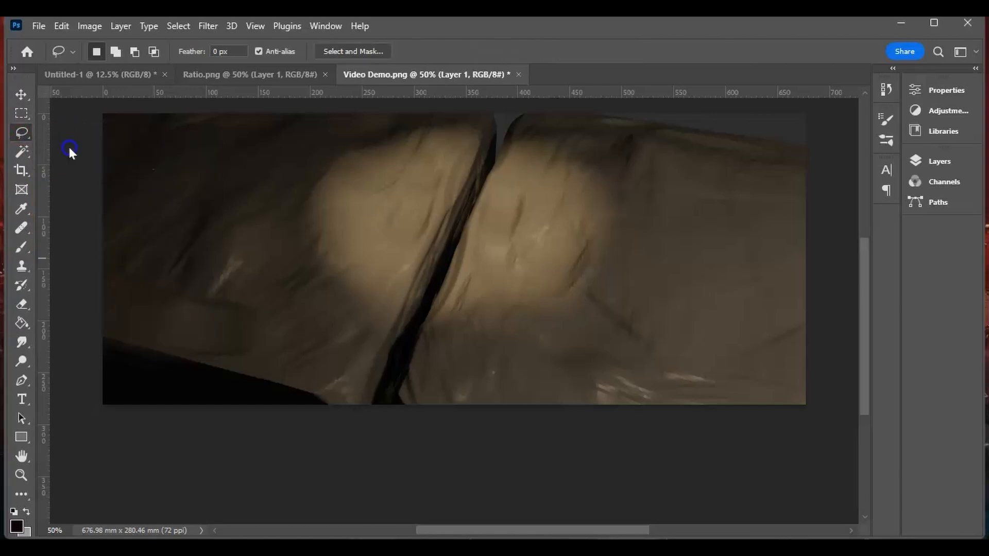
click(505, 142)
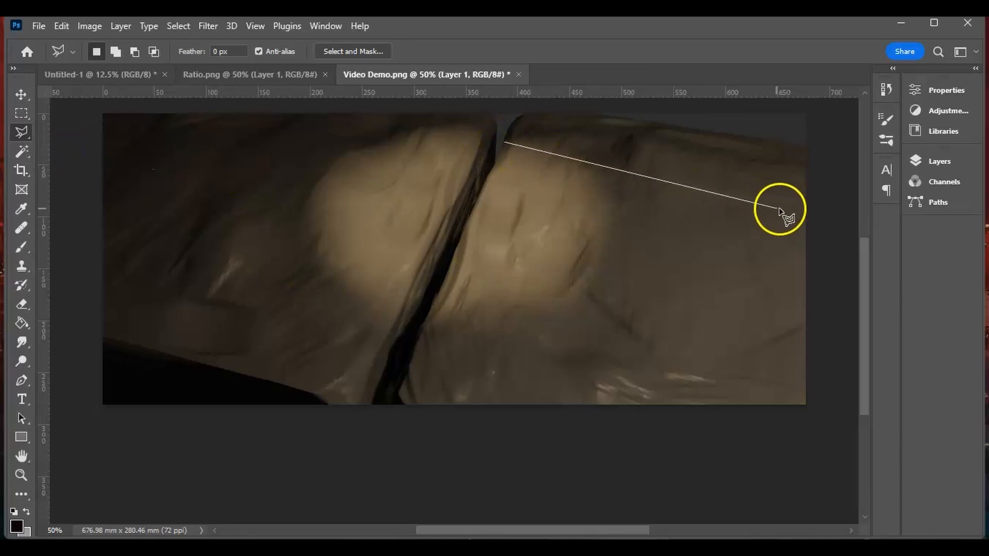
click(805, 211)
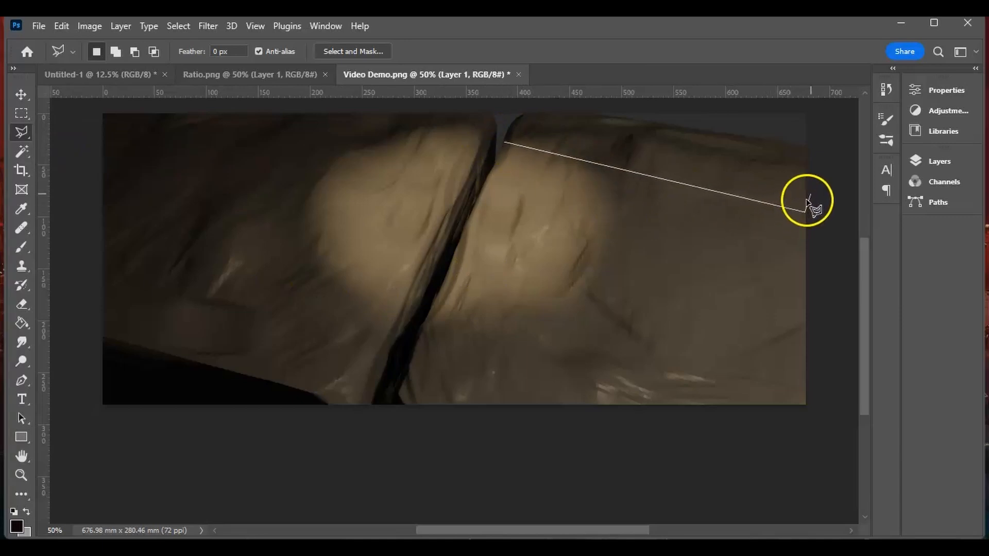
click(817, 144)
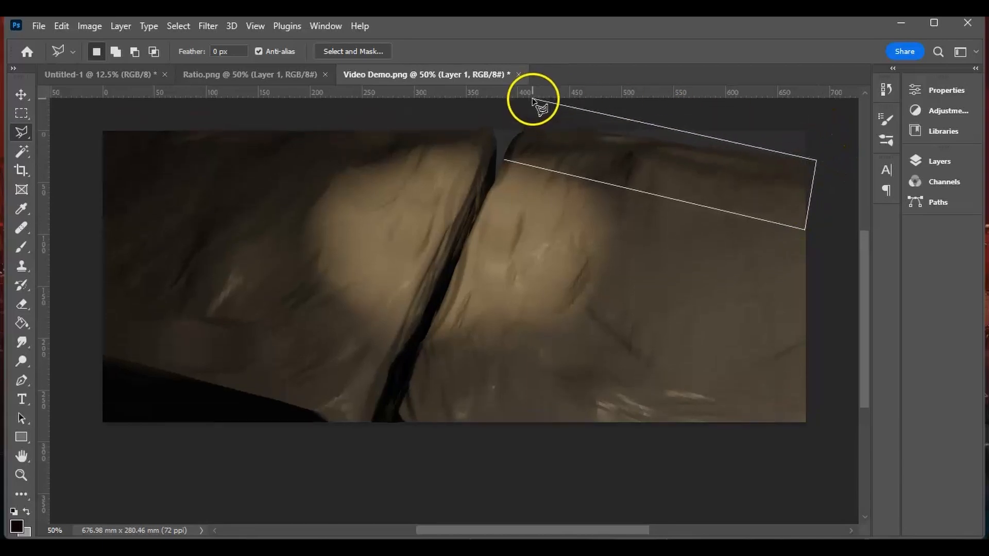
click(527, 110)
click(503, 160)
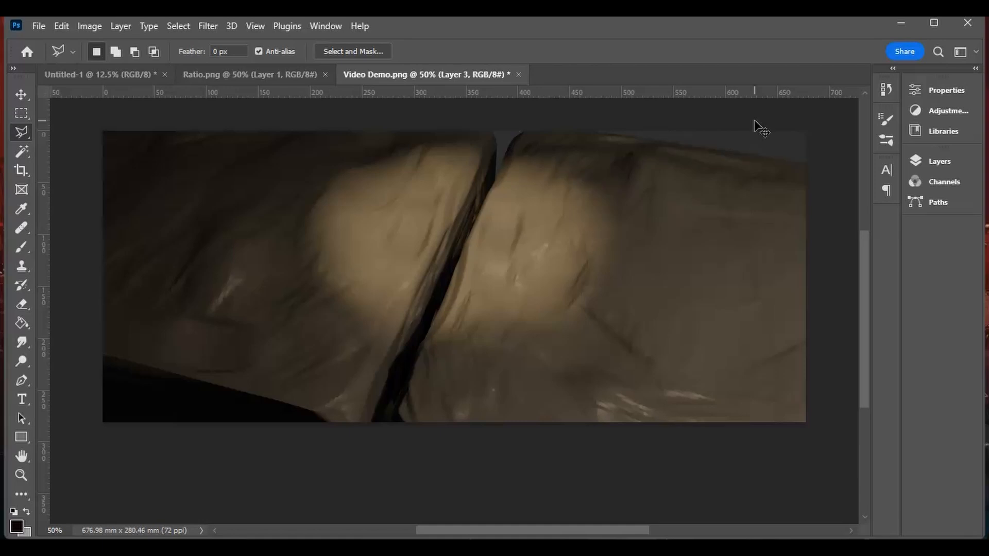
- Move and distort the copied rock strip to cover the grey gap in the image's upper-right corner, and merge it into Layer 1
key(ctrl+t)
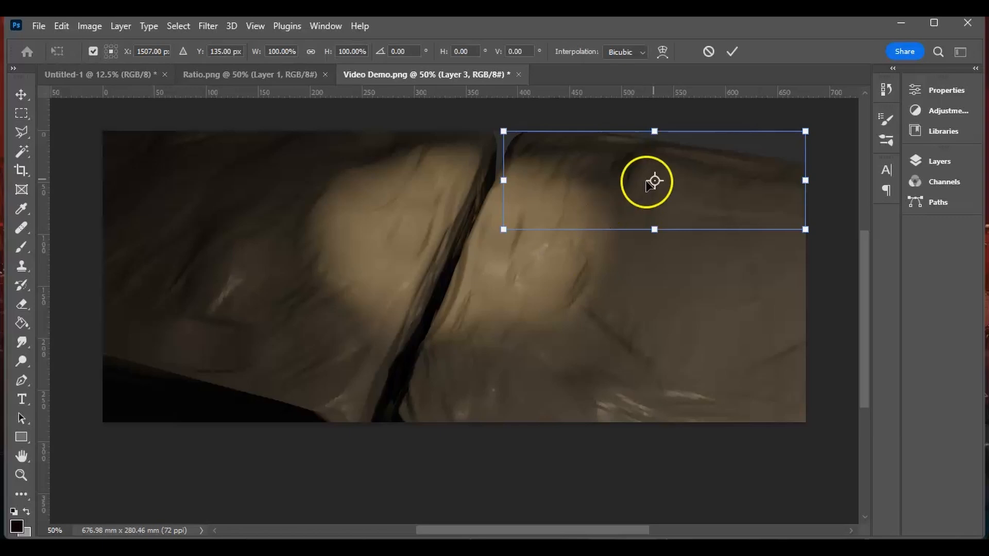
drag(717, 220, 738, 175)
drag(867, 263, 870, 228)
mouse_move(735, 232)
mouse_down()
mouse_move(742, 199)
mouse_move(740, 217)
mouse_up()
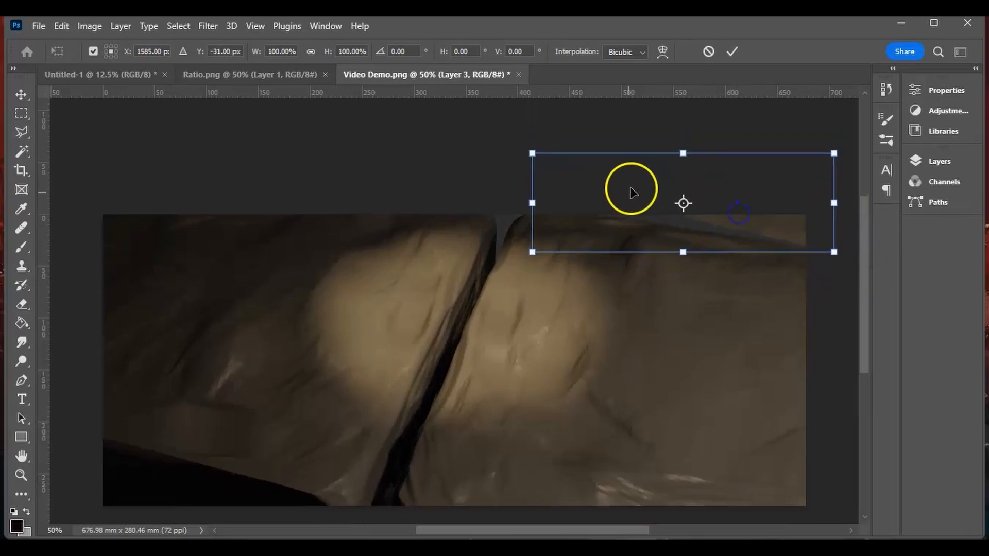
ctrl+drag(533, 253, 356, 392)
ctrl+drag(533, 154, 503, 154)
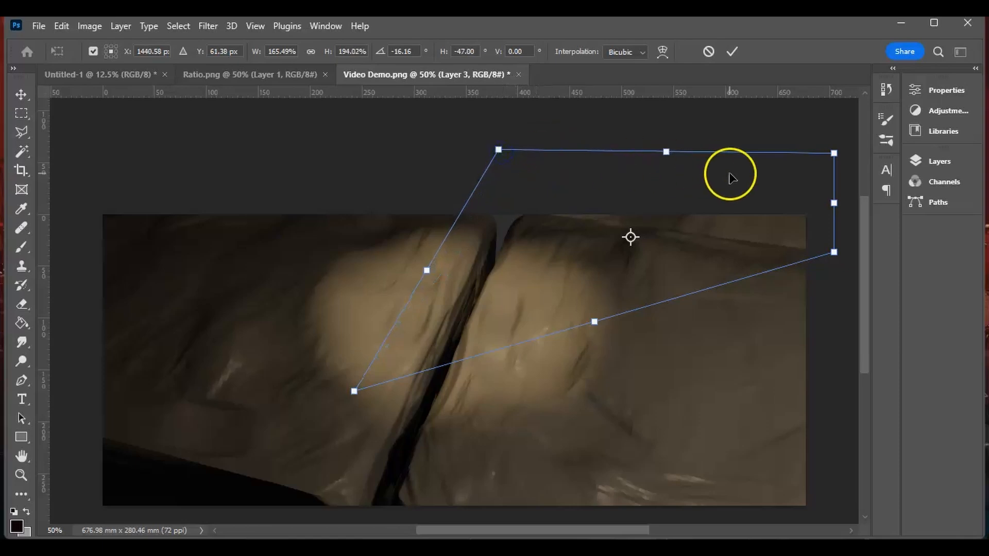
key(Return)
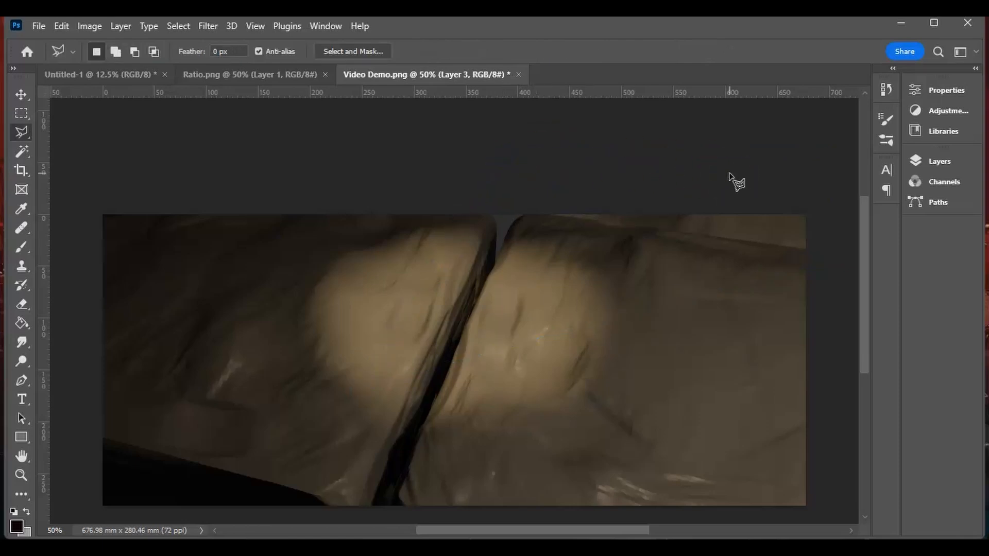
click(950, 164)
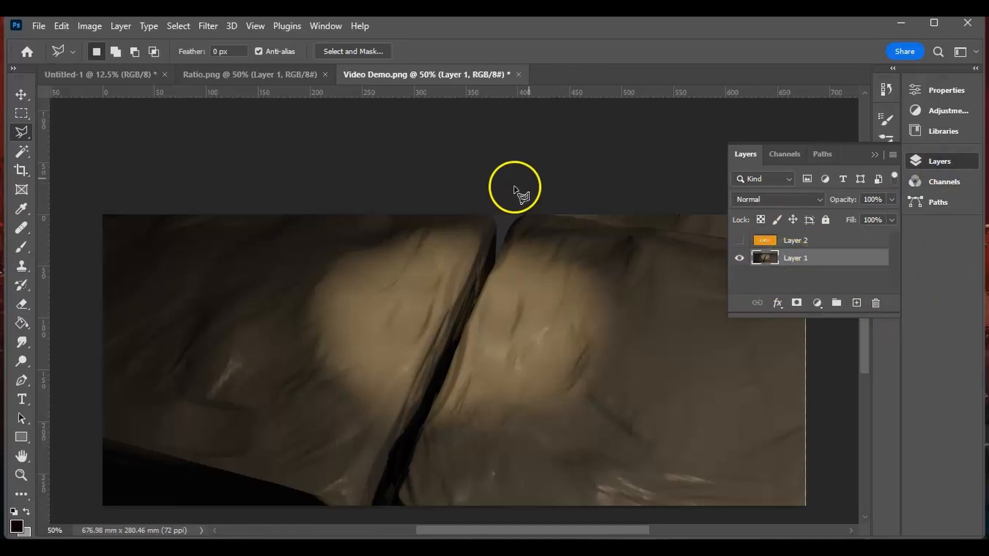
click(874, 155)
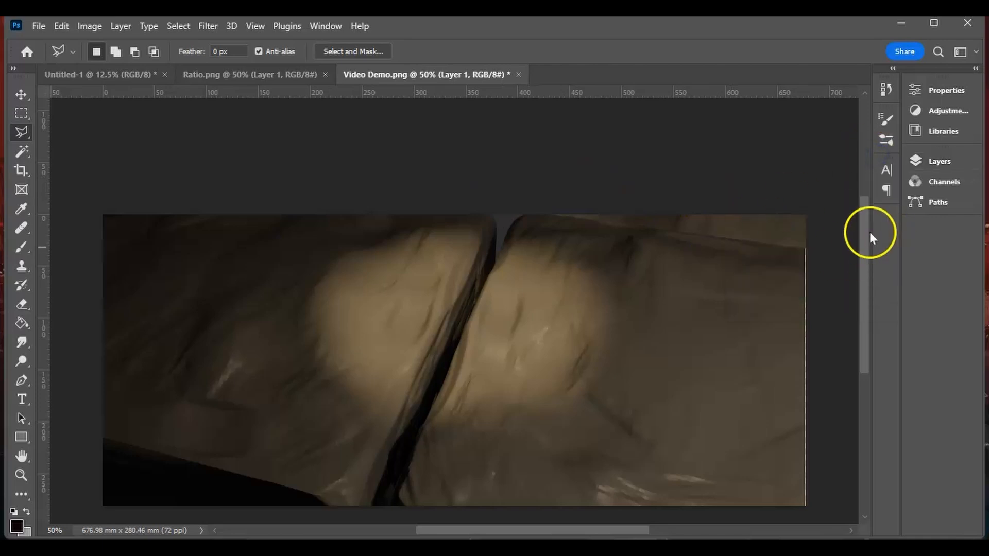
- Outline the rock strip just above the black lower-left corner with the Polygonal Lasso and copy it to a new layer
drag(869, 237, 857, 290)
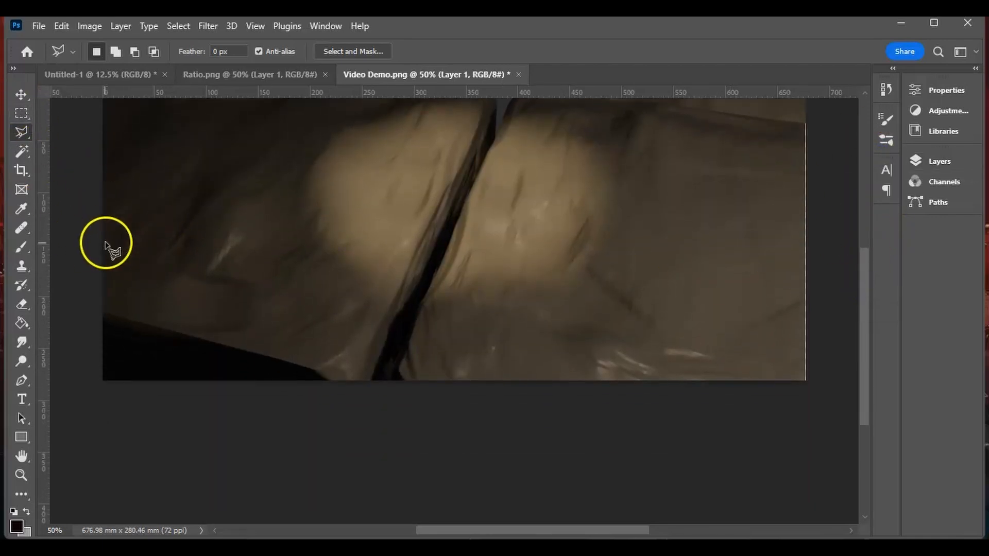
click(114, 264)
click(394, 343)
click(371, 387)
click(103, 312)
click(113, 264)
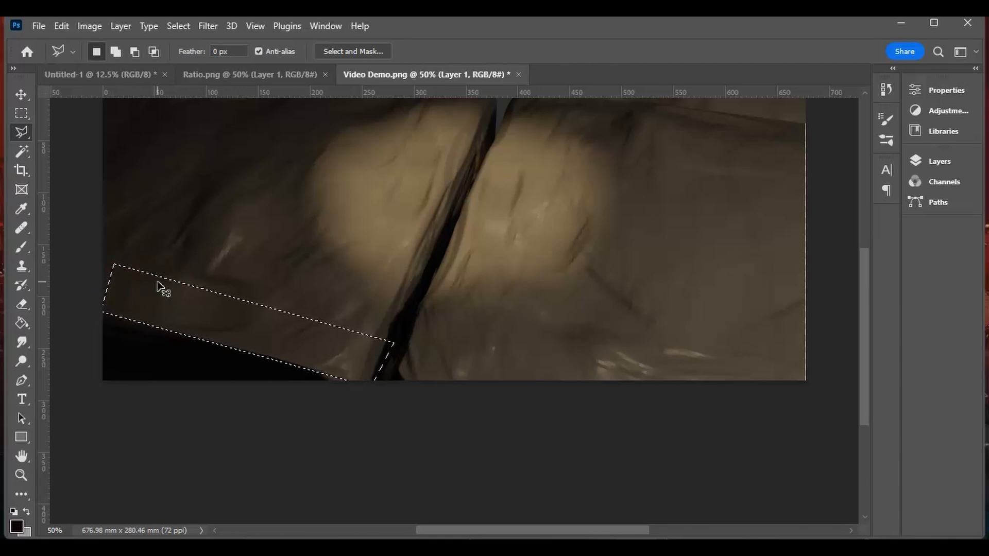
- Move and distort the copied strip to cover the black lower-left corner of the image, and merge it into Layer 1
key(ctrl+t)
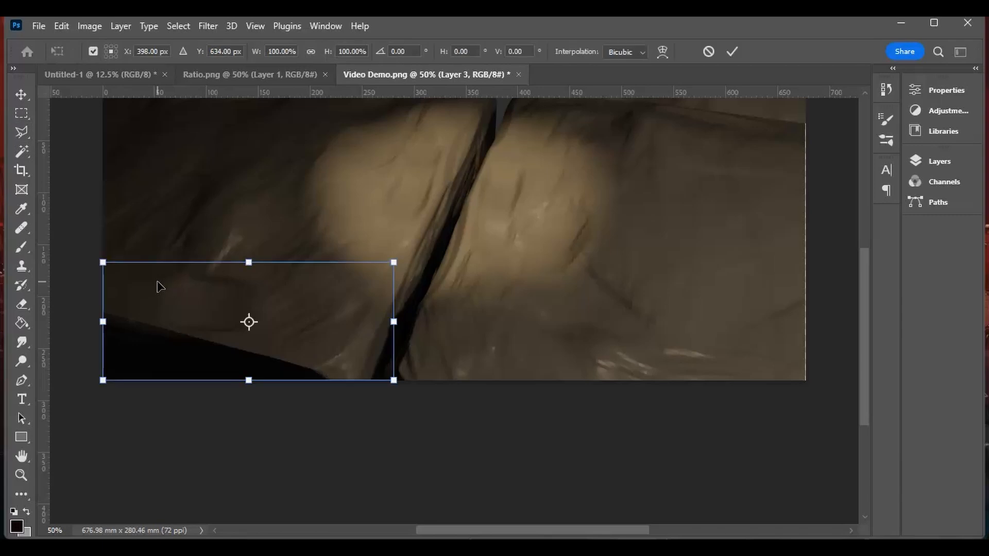
drag(302, 332, 258, 359)
ctrl+drag(338, 417, 370, 423)
ctrl+drag(201, 423, 166, 484)
ctrl+drag(336, 295, 357, 169)
ctrl+drag(342, 330, 372, 338)
key(Return)
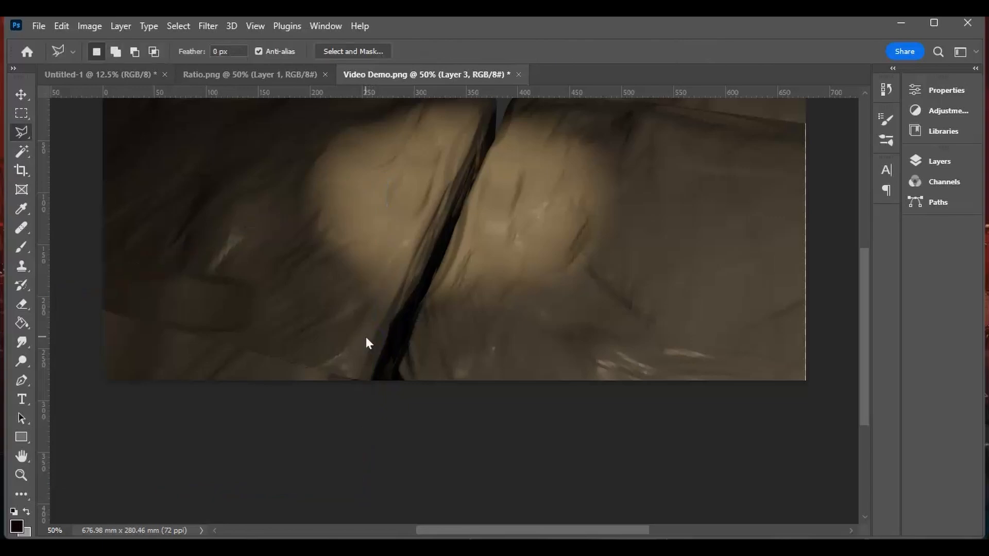
key(ctrl+e)
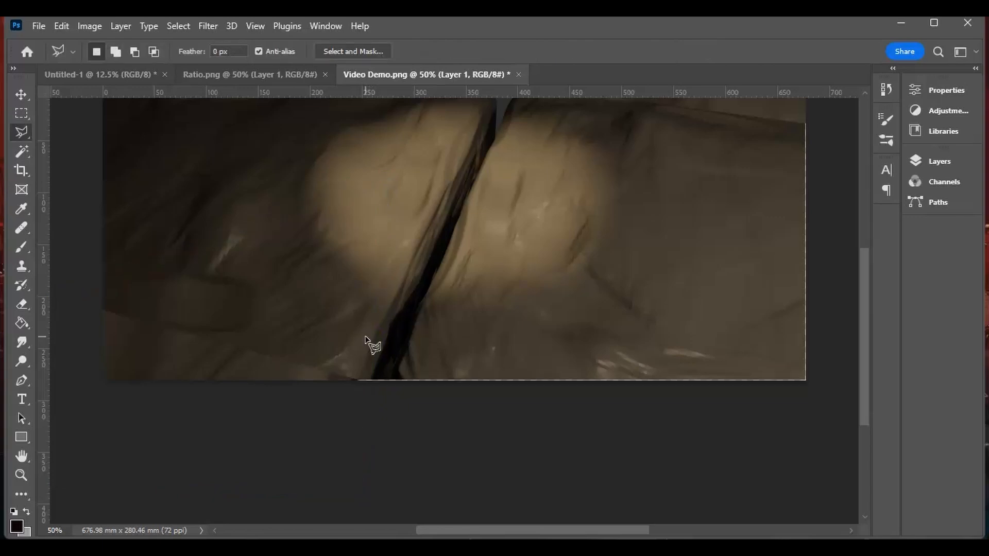
- Switch to the Brush tool and look through its presets and options around Charcoal 14 pixels and the Natural Brushes group
drag(870, 304, 867, 274)
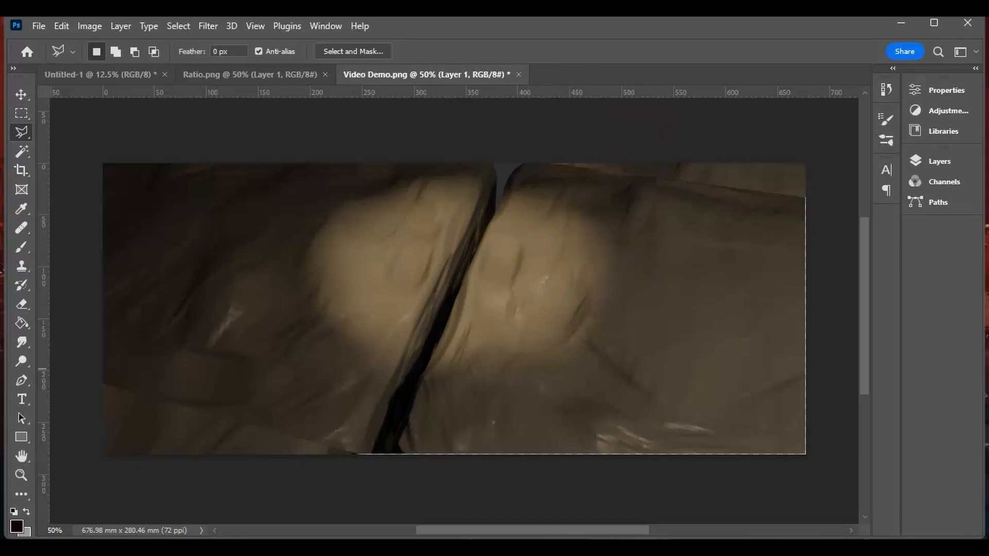
scroll(429, 326, up, 2)
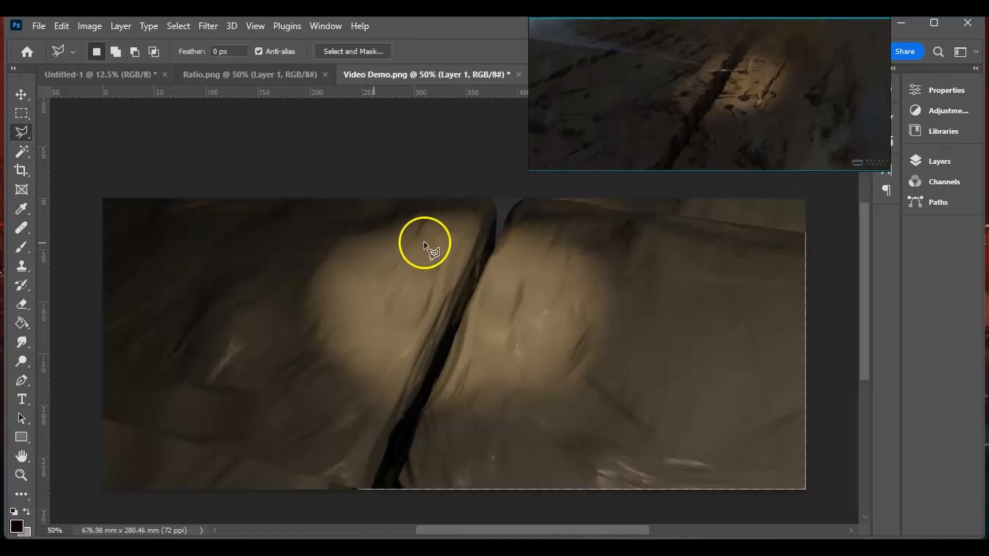
click(21, 248)
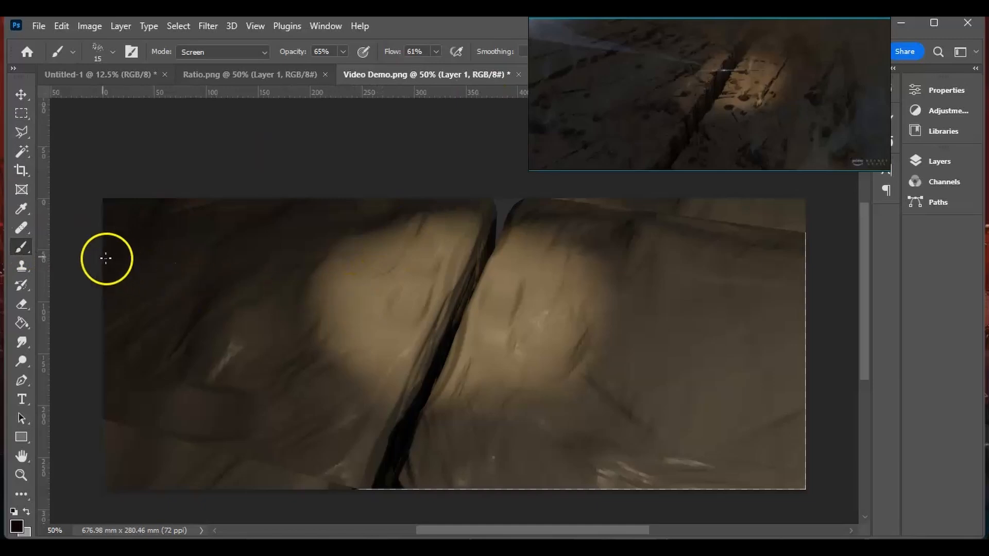
right_click(343, 250)
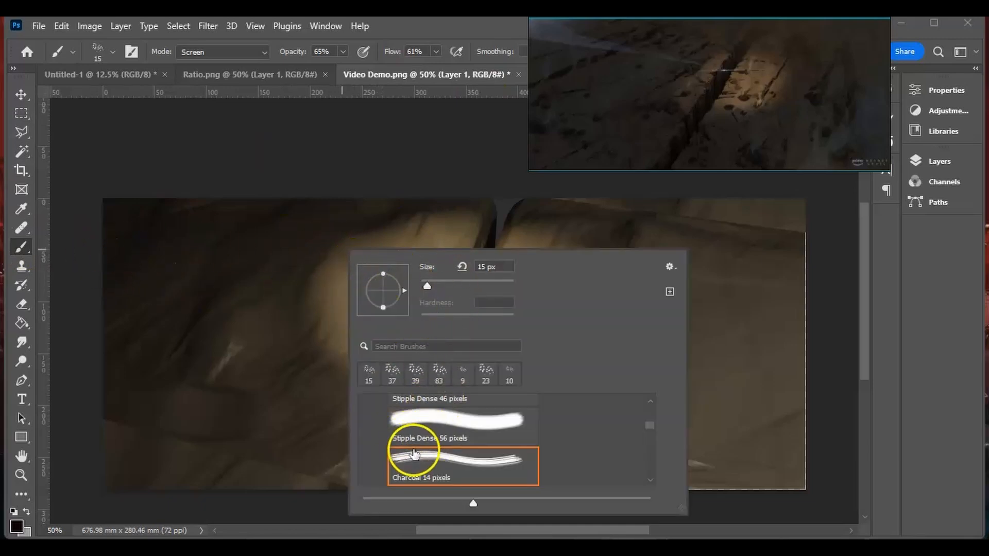
click(670, 267)
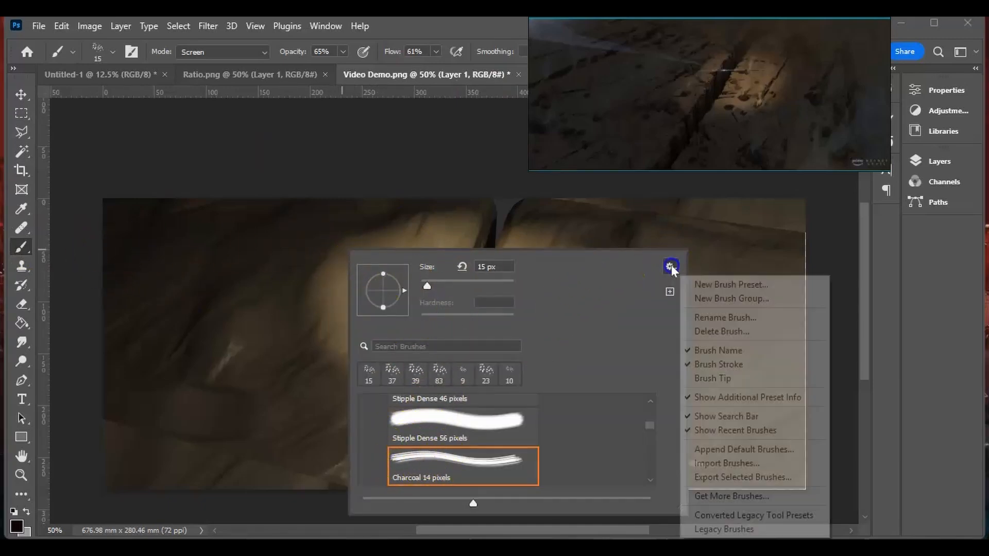
right_click(412, 227)
click(742, 243)
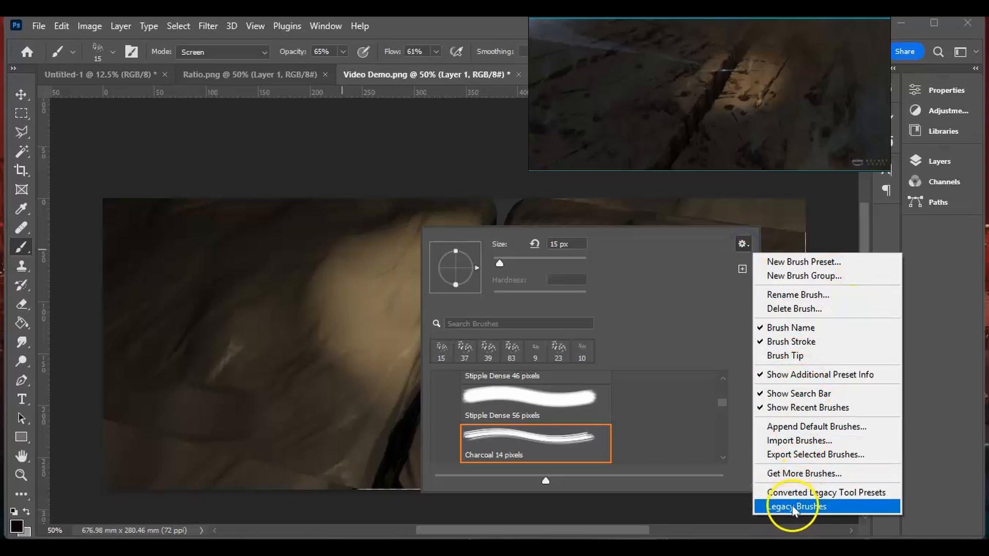
click(647, 304)
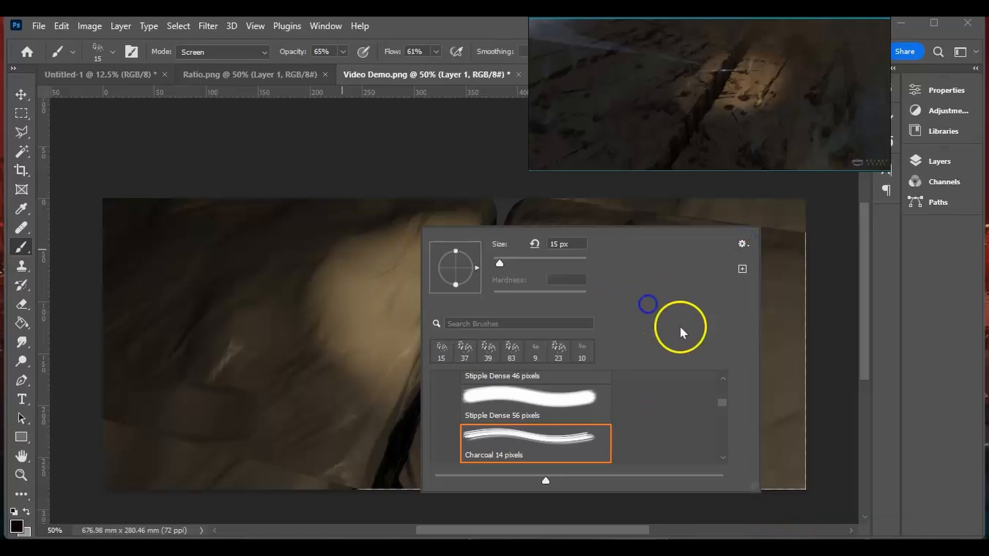
drag(722, 405, 723, 392)
drag(721, 456, 722, 458)
mouse_move(721, 393)
mouse_down()
mouse_move(719, 409)
mouse_move(722, 399)
mouse_up()
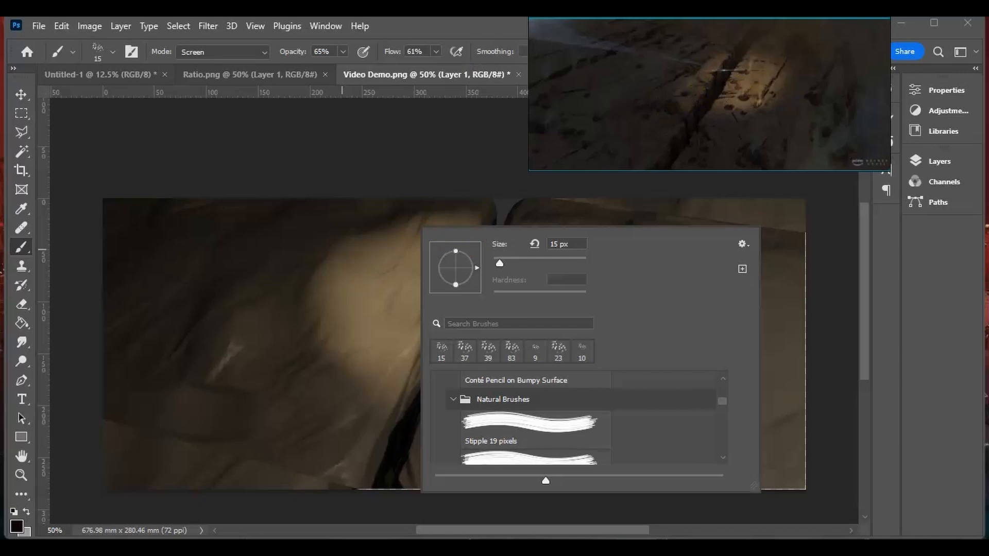
- Open the Brush Settings for the current brush and move the reference image clear of them
drag(634, 83, 455, 86)
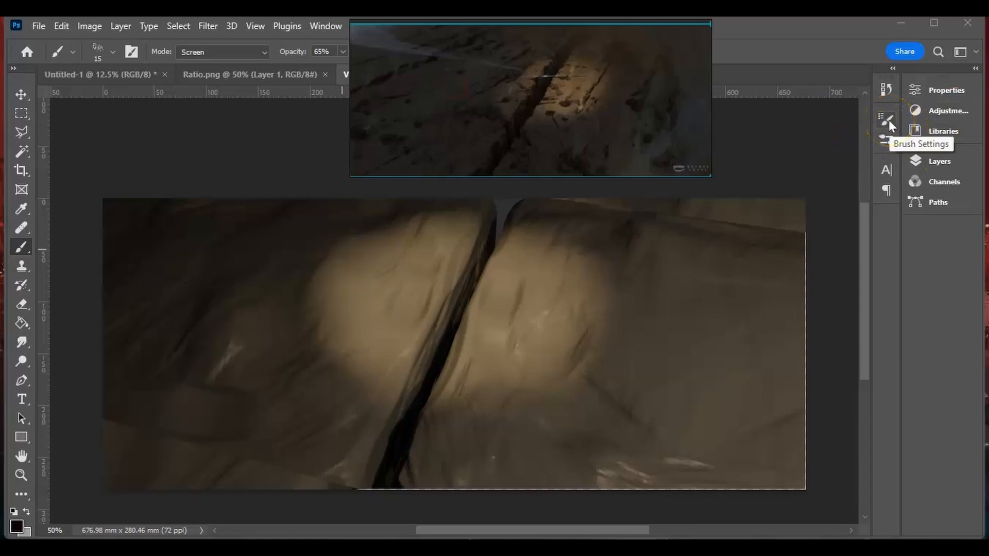
drag(529, 36, 550, 43)
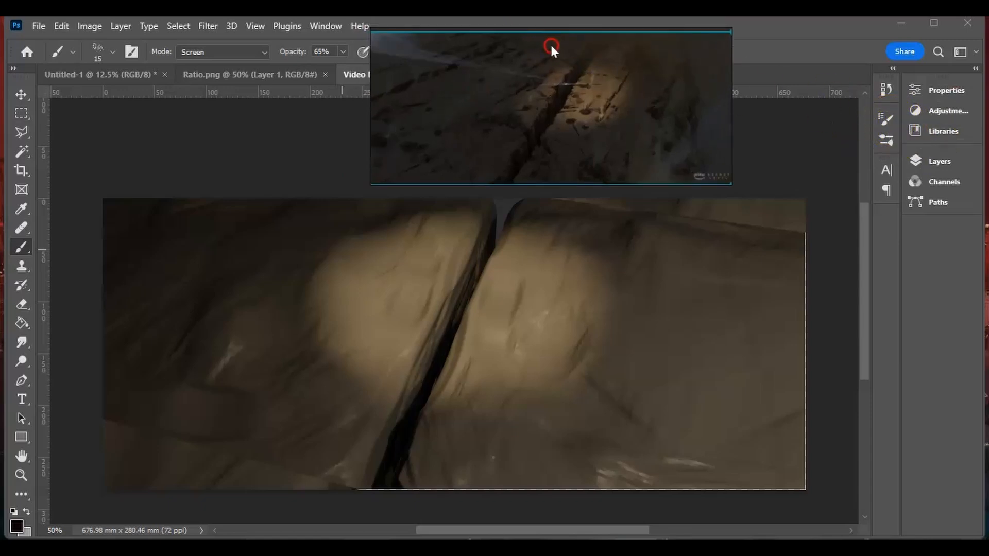
click(316, 22)
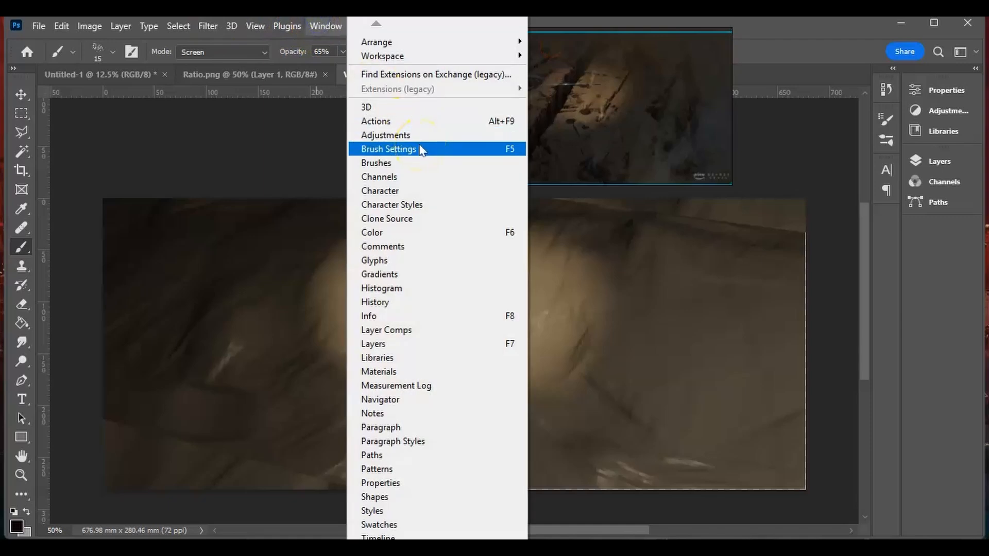
click(886, 119)
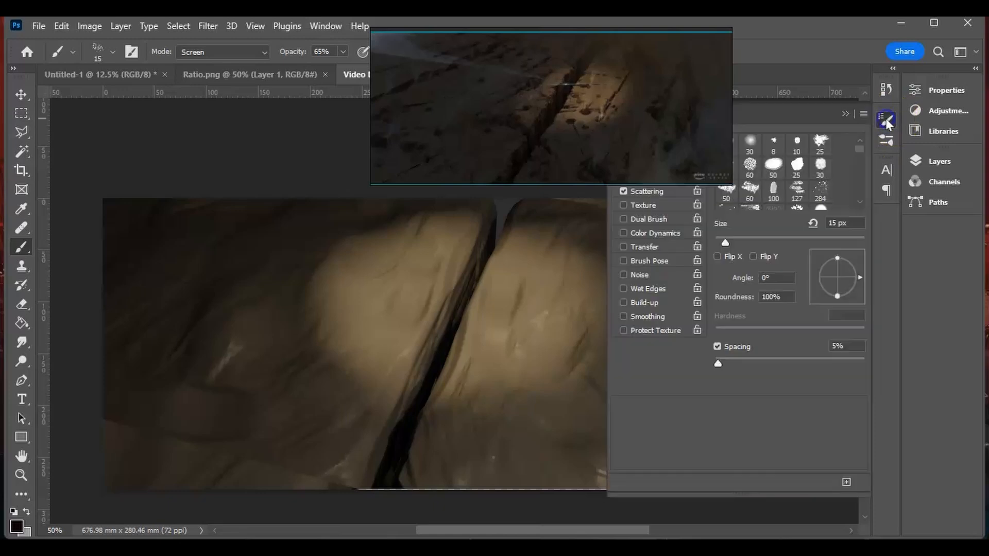
drag(693, 36, 524, 33)
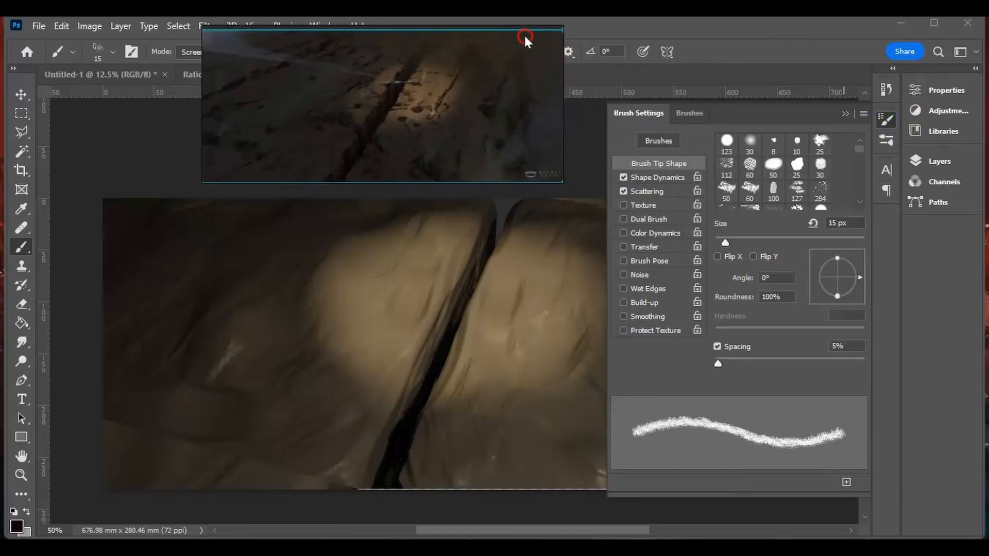
- Set the control for both the brush's Scatter and its Size Jitter to Pen Pressure
click(668, 190)
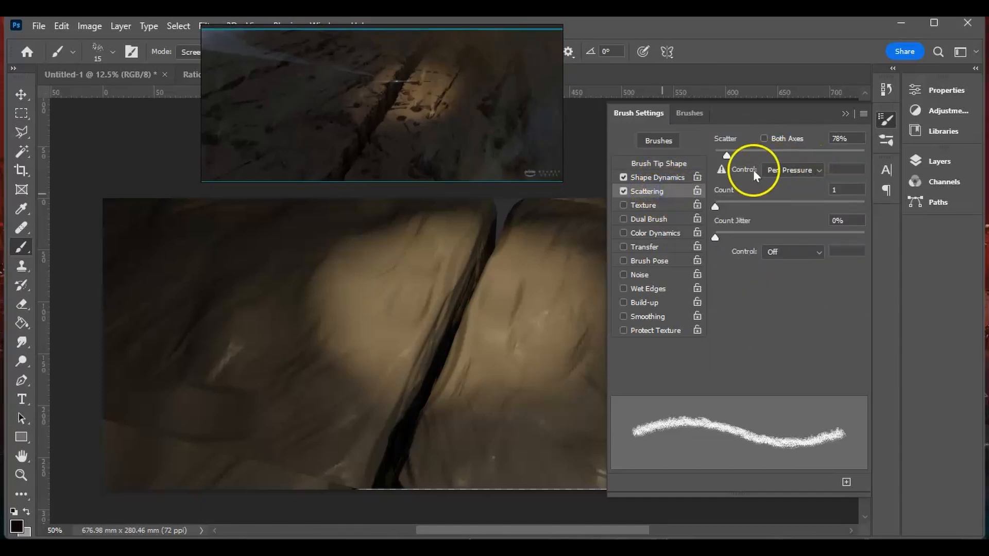
click(792, 174)
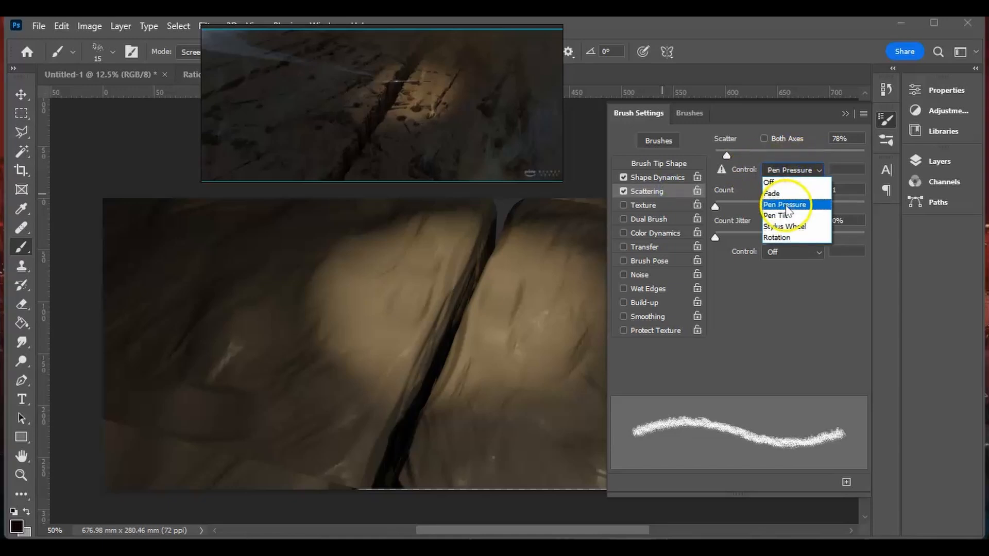
click(786, 206)
click(661, 178)
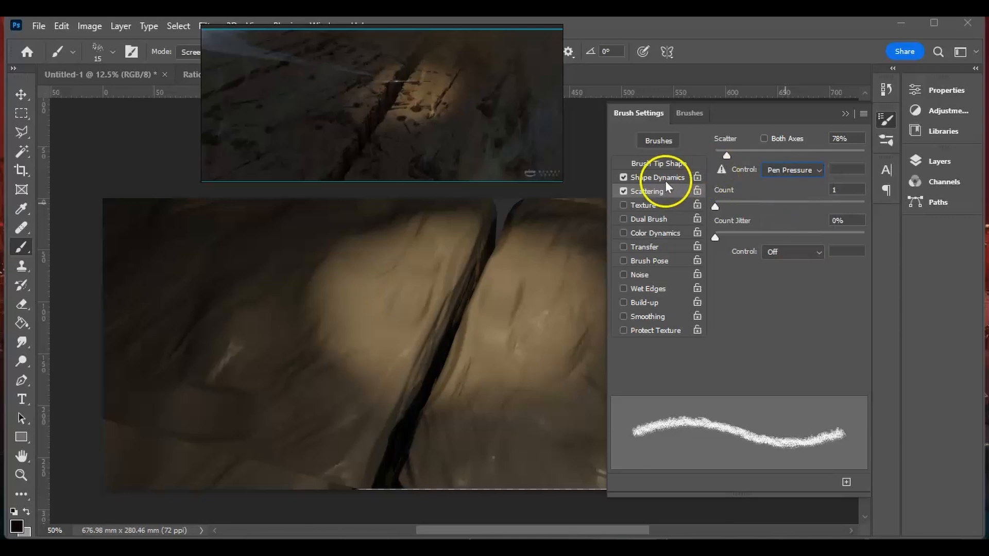
click(781, 173)
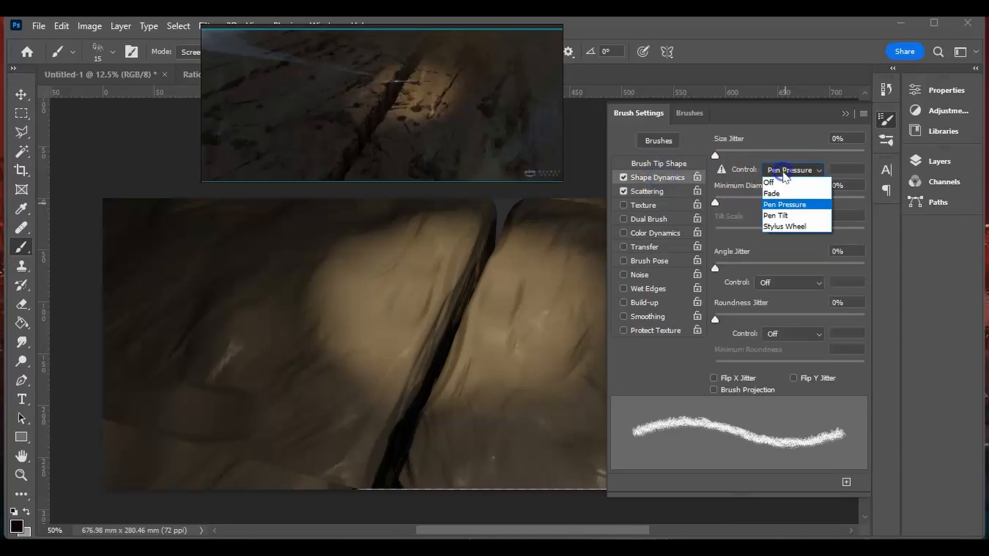
click(784, 203)
click(648, 192)
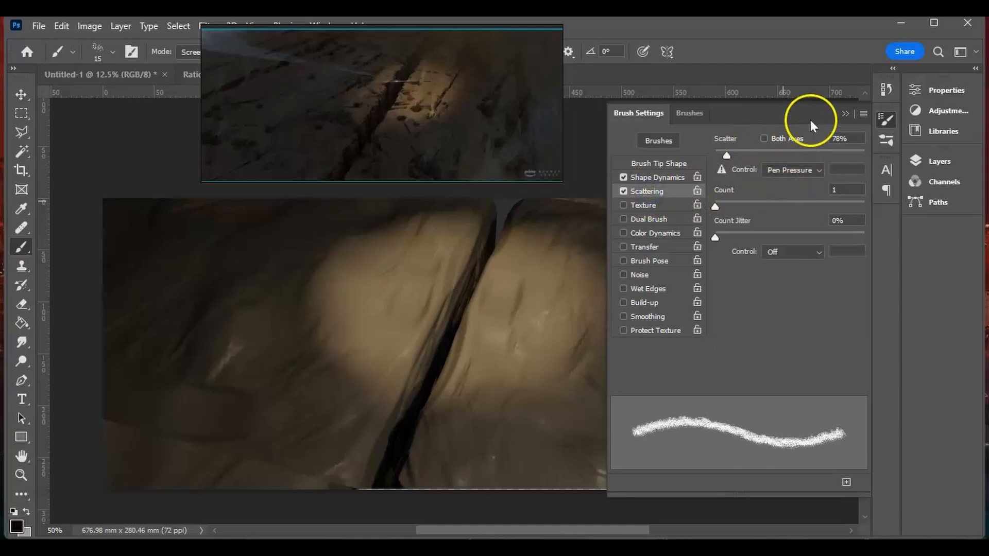
click(644, 177)
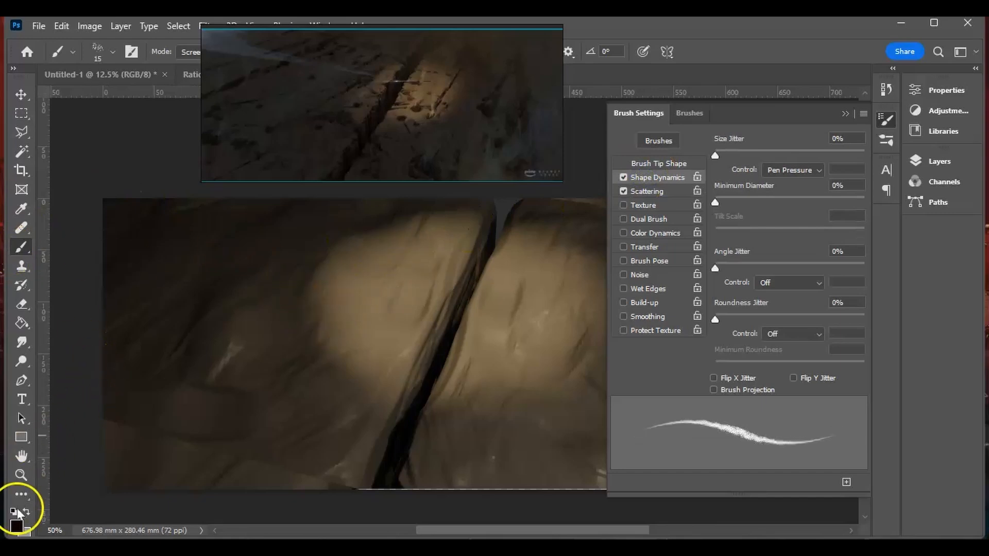
- Add a new layer above Layer 1 and paint dark trial crack strokes across the lit rock on both sides of the crevice
click(942, 161)
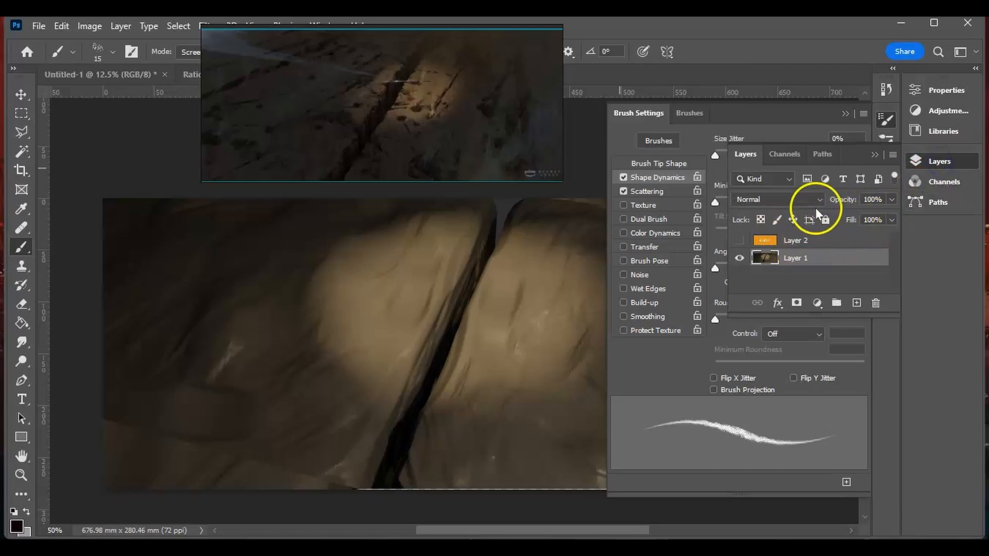
click(856, 303)
drag(325, 321, 428, 275)
drag(353, 333, 436, 301)
mouse_move(353, 342)
mouse_down()
mouse_move(445, 308)
mouse_move(399, 341)
mouse_up()
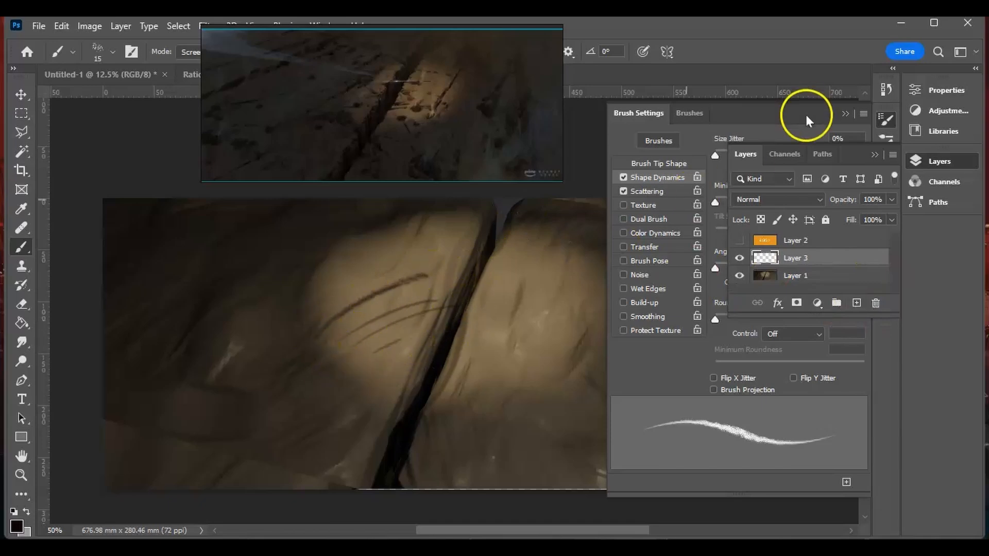
click(868, 155)
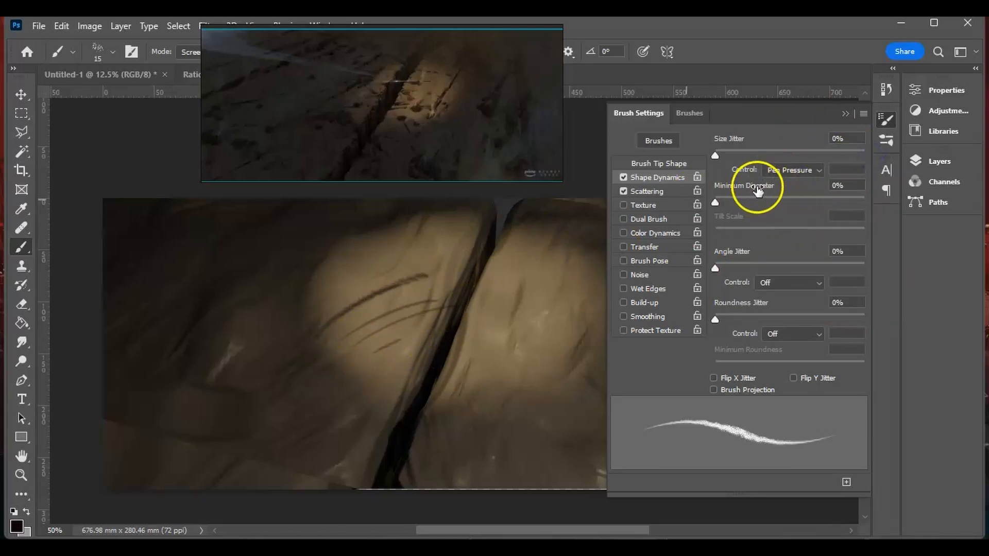
mouse_move(364, 300)
mouse_down()
mouse_move(450, 260)
mouse_move(505, 283)
mouse_up()
mouse_move(419, 328)
mouse_down()
mouse_move(523, 297)
mouse_move(523, 307)
mouse_up()
drag(428, 332, 522, 308)
drag(471, 289, 539, 270)
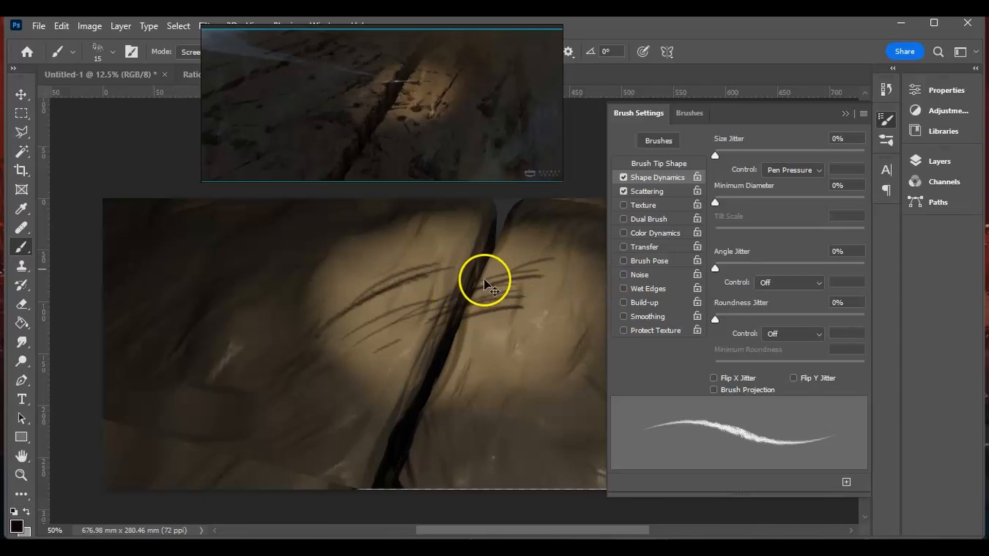
- Undo all the trial strokes and the new layer
key(ctrl+z)
key(ctrl+z)
key(ctrl+z)
key(ctrl+z)
key(ctrl+z)
key(ctrl+z)
key(ctrl+z)
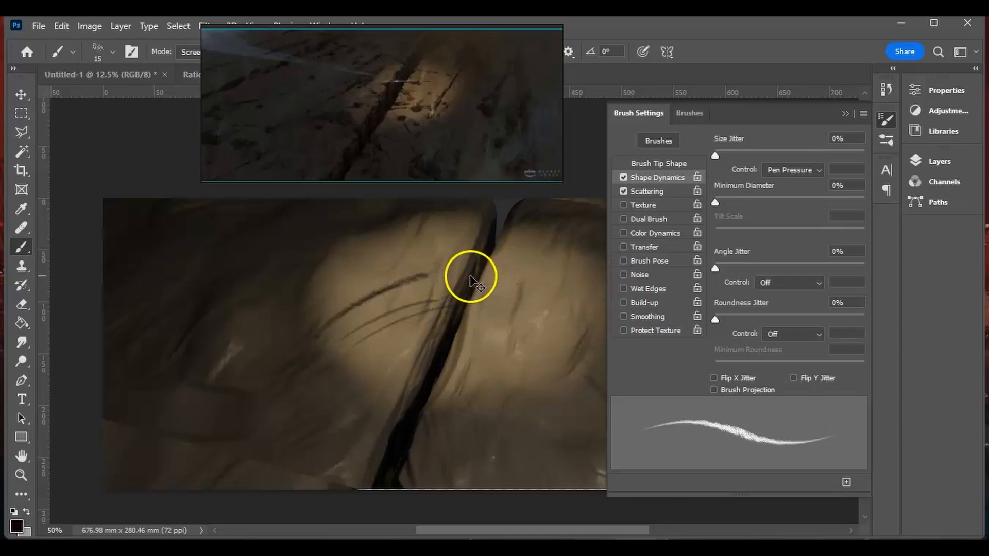
key(ctrl+z)
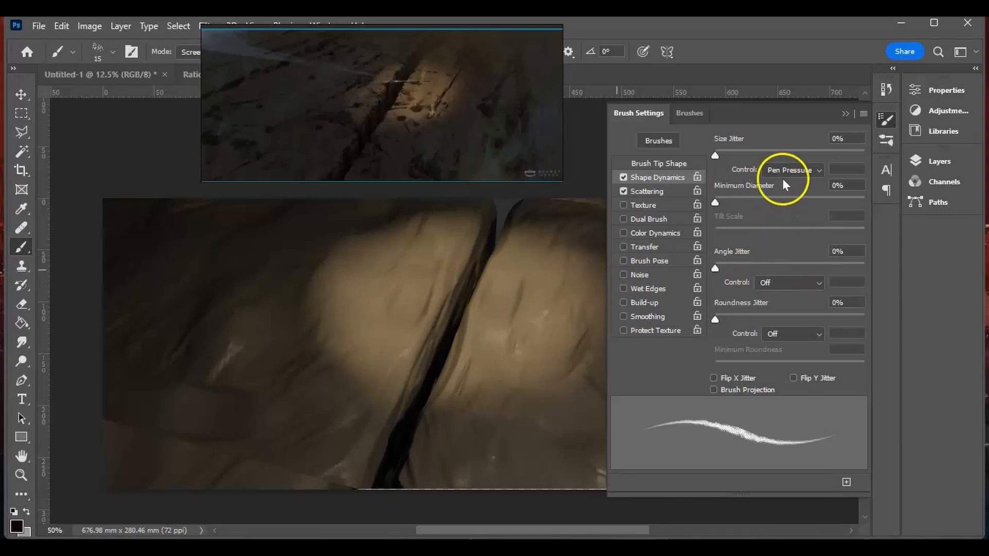
- Lower the brush's Scatter amount and close the Brush Settings
click(648, 190)
drag(727, 156, 719, 160)
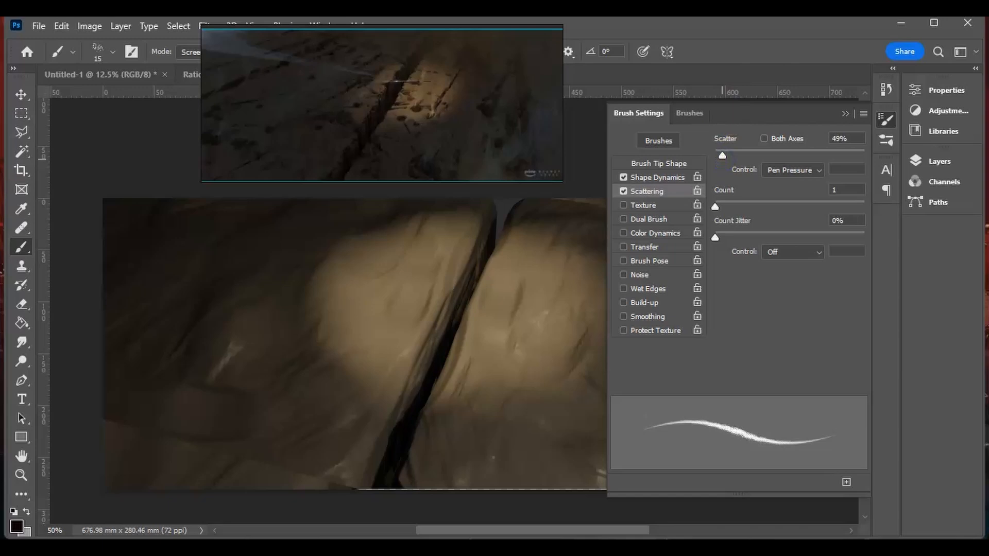
drag(722, 156, 725, 159)
click(841, 113)
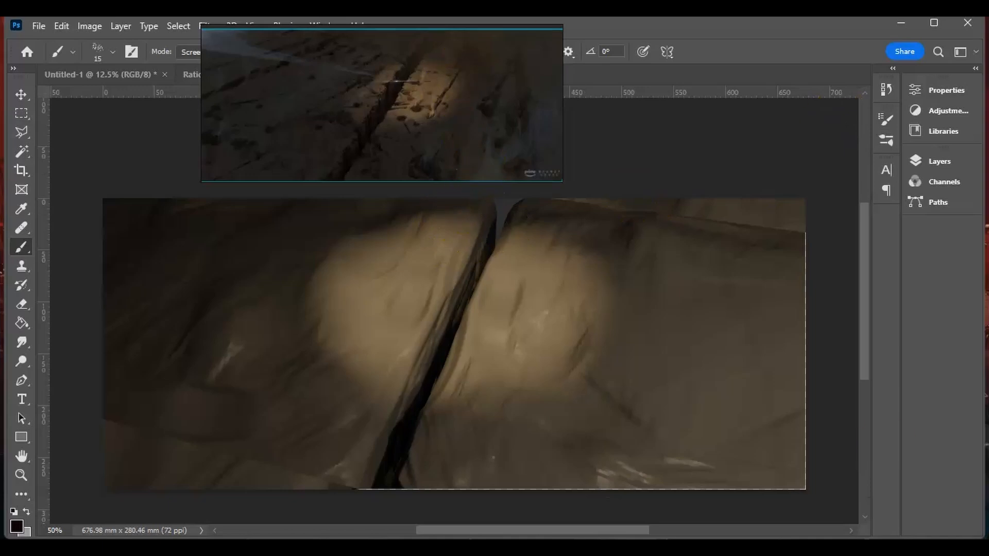
- Add a new layer above Layer 1 and paint a small dark chip on the crevice's lower left edge, keeping the reference image clear
drag(412, 88, 700, 88)
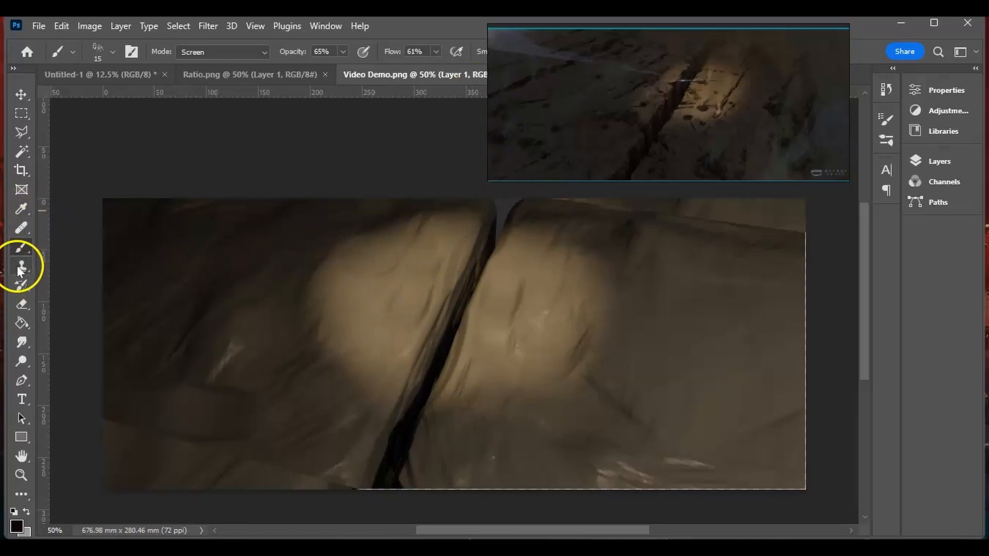
click(936, 161)
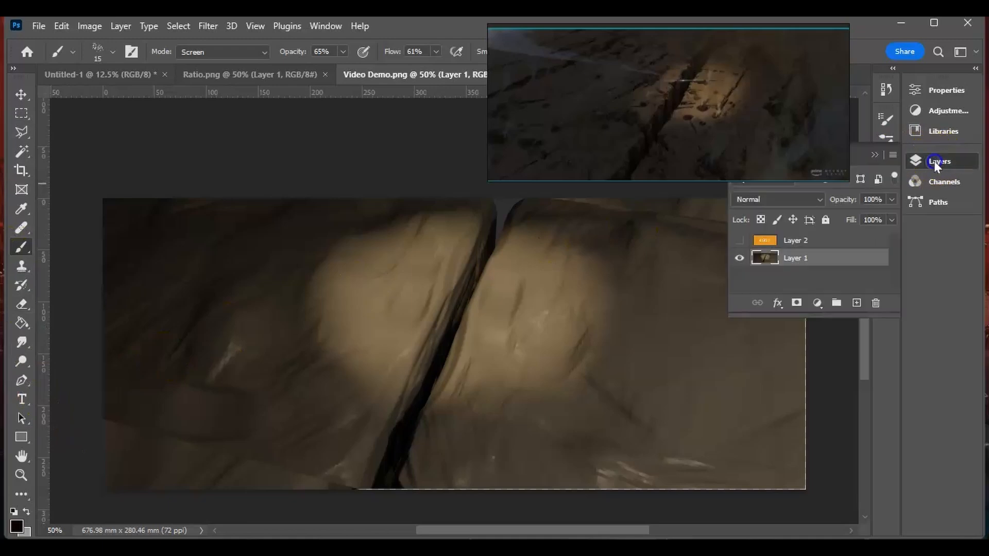
click(857, 303)
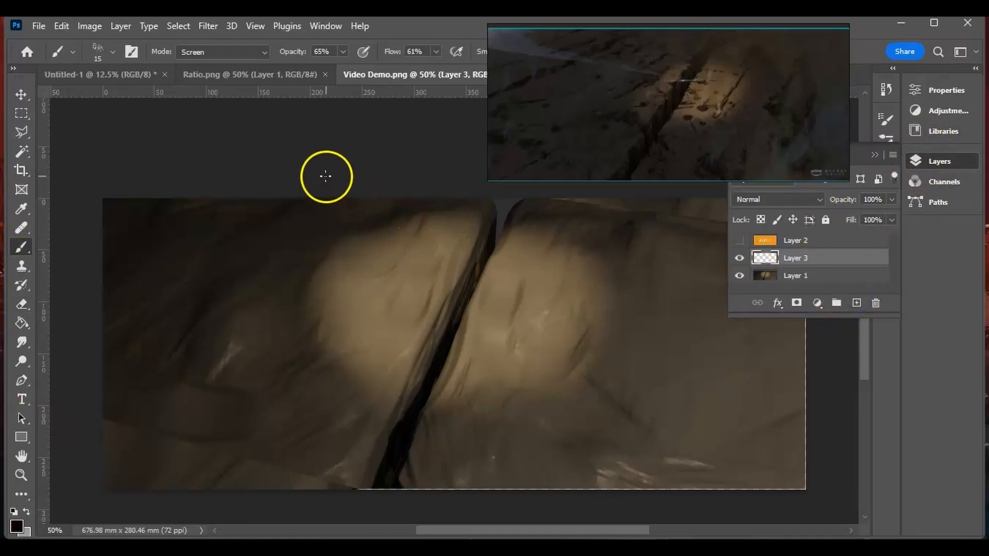
click(875, 154)
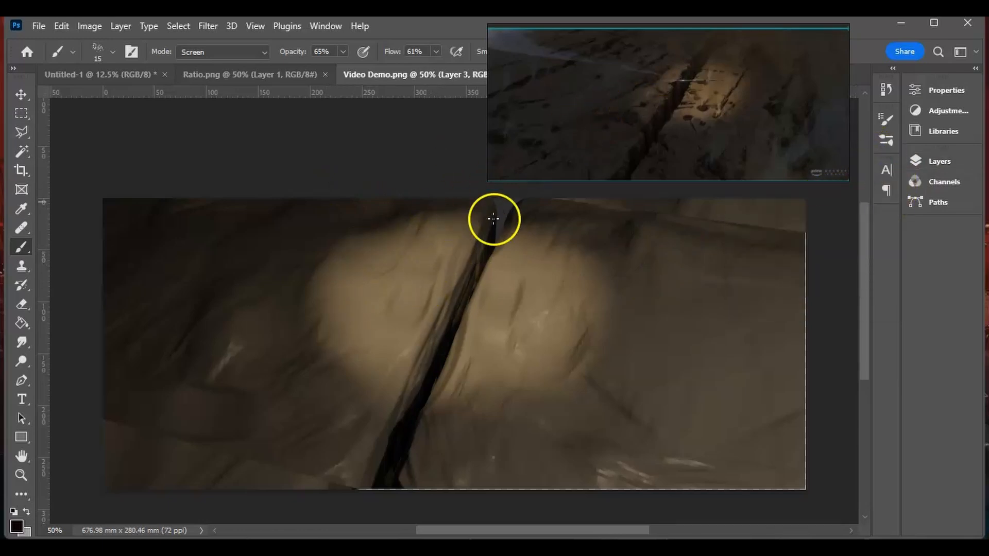
mouse_move(398, 298)
mouse_down()
mouse_move(434, 375)
mouse_move(400, 414)
mouse_up()
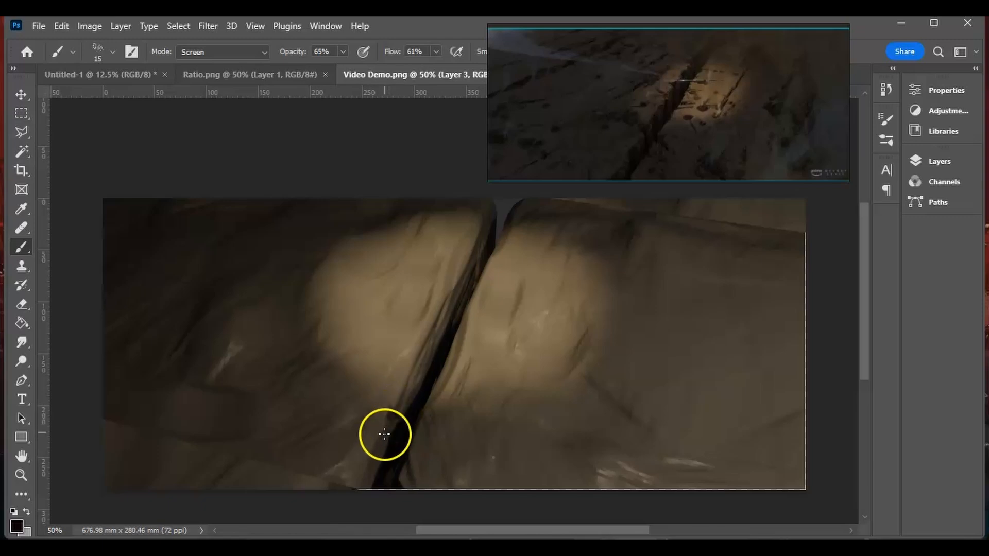
- Paint dark chips down the crevice's lower left edge, with a small dark pit on the rock beside it
click(22, 209)
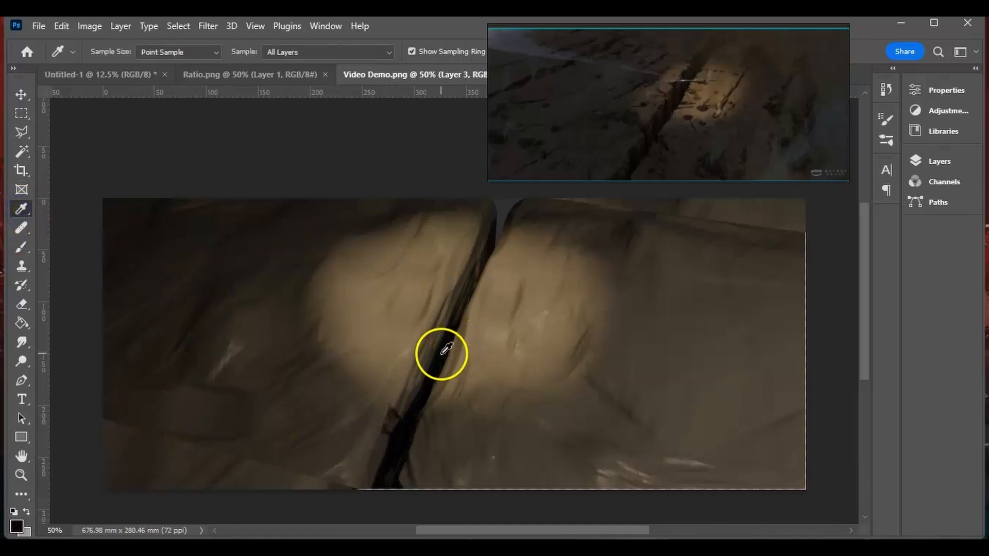
click(22, 247)
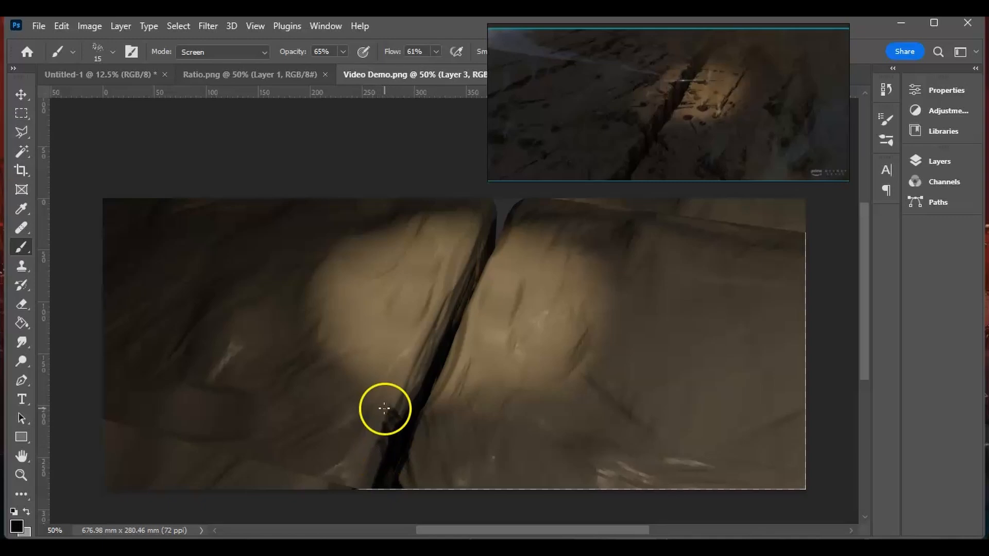
alt+scroll(385, 413, up, 1)
mouse_move(867, 276)
mouse_down()
mouse_move(864, 324)
mouse_move(865, 312)
mouse_up()
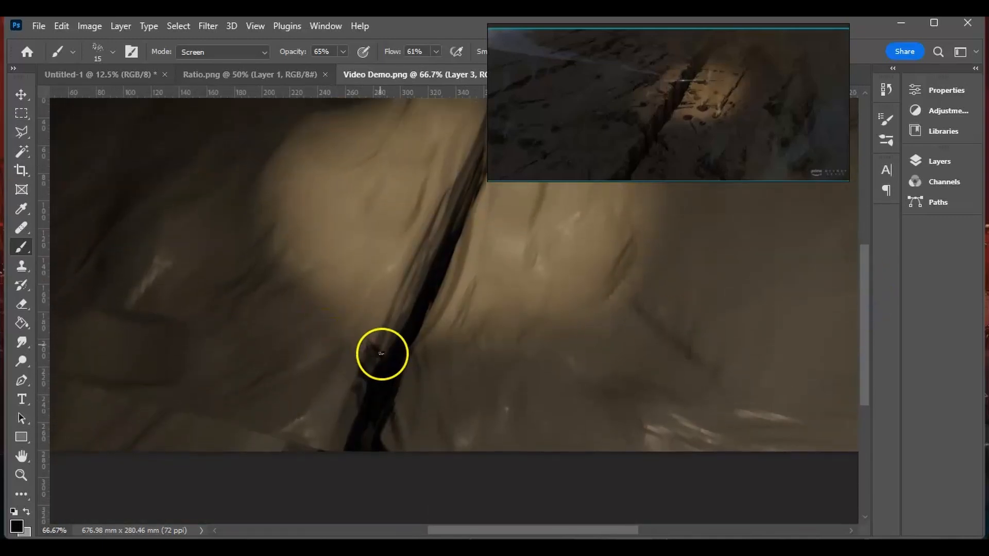
mouse_move(382, 353)
mouse_down()
mouse_move(380, 336)
mouse_move(420, 309)
mouse_up()
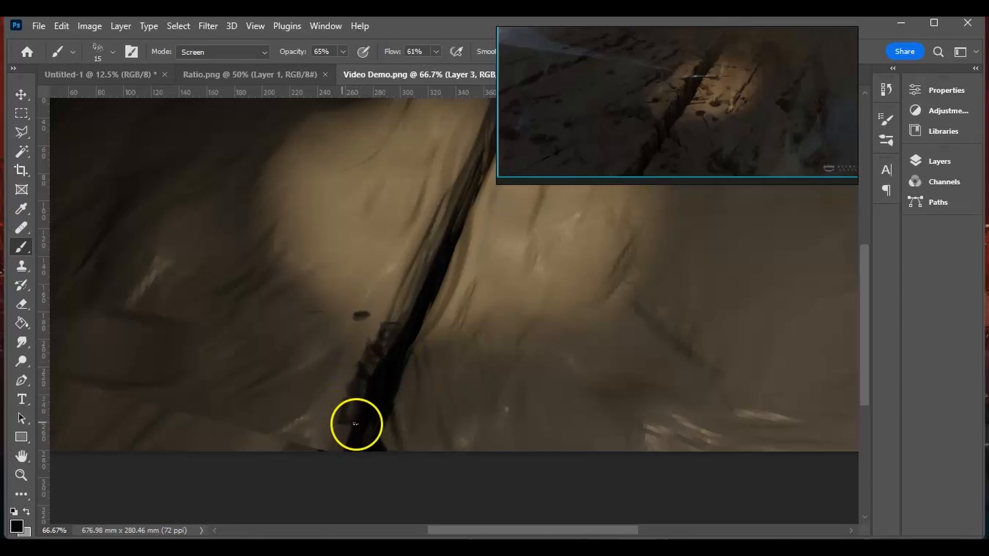
mouse_move(350, 400)
mouse_down()
mouse_move(346, 431)
mouse_move(332, 442)
mouse_move(344, 430)
mouse_move(352, 441)
mouse_move(333, 426)
mouse_up()
mouse_move(379, 338)
mouse_down()
mouse_move(350, 380)
mouse_move(380, 331)
mouse_up()
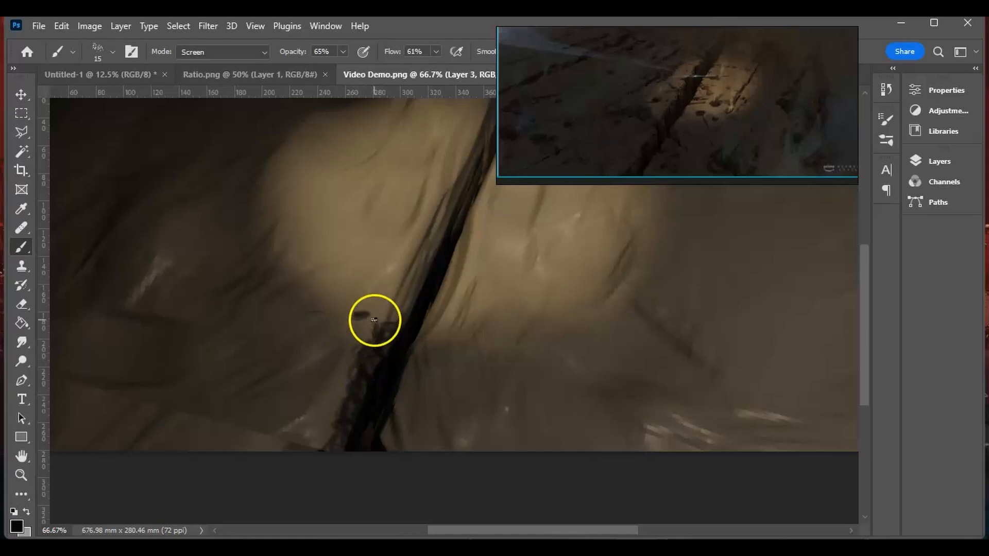
- Extend the dark chipped edge up the crevice's left side and dab small chips onto the adjoining lit rock
drag(389, 336, 378, 364)
drag(397, 297, 416, 259)
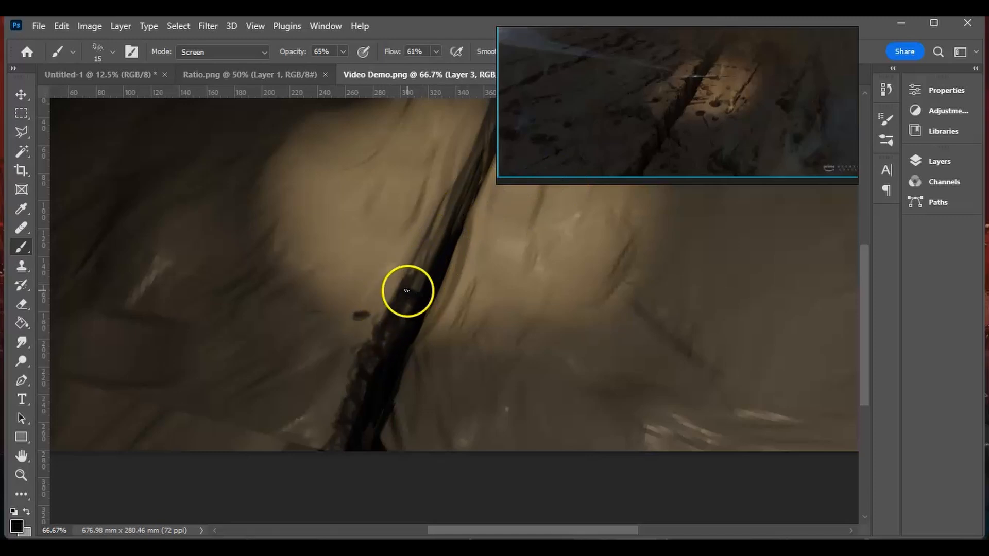
mouse_move(416, 274)
mouse_down()
mouse_move(445, 230)
mouse_move(425, 276)
mouse_move(431, 223)
mouse_move(450, 207)
mouse_up()
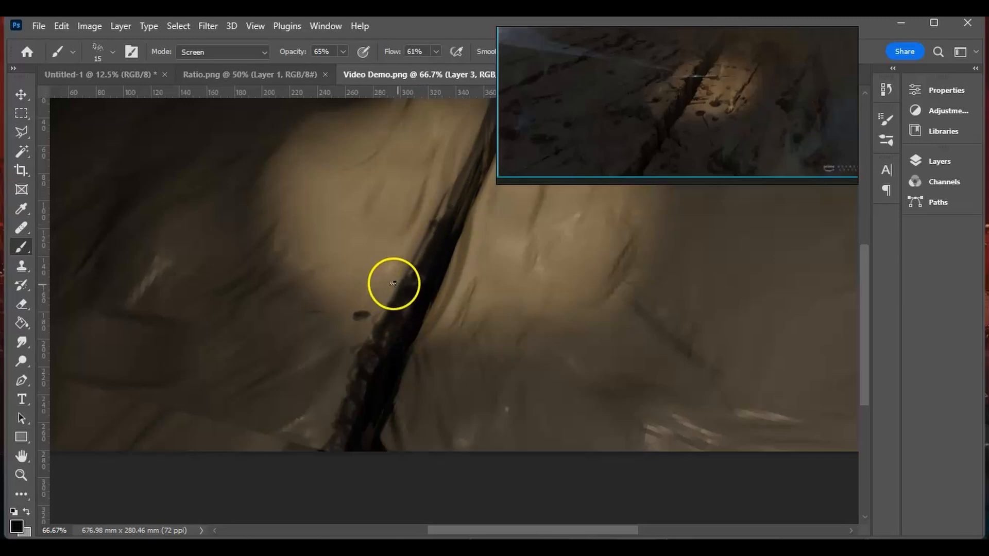
mouse_move(388, 284)
mouse_down()
mouse_move(373, 283)
mouse_move(385, 311)
mouse_move(369, 322)
mouse_move(378, 309)
mouse_up()
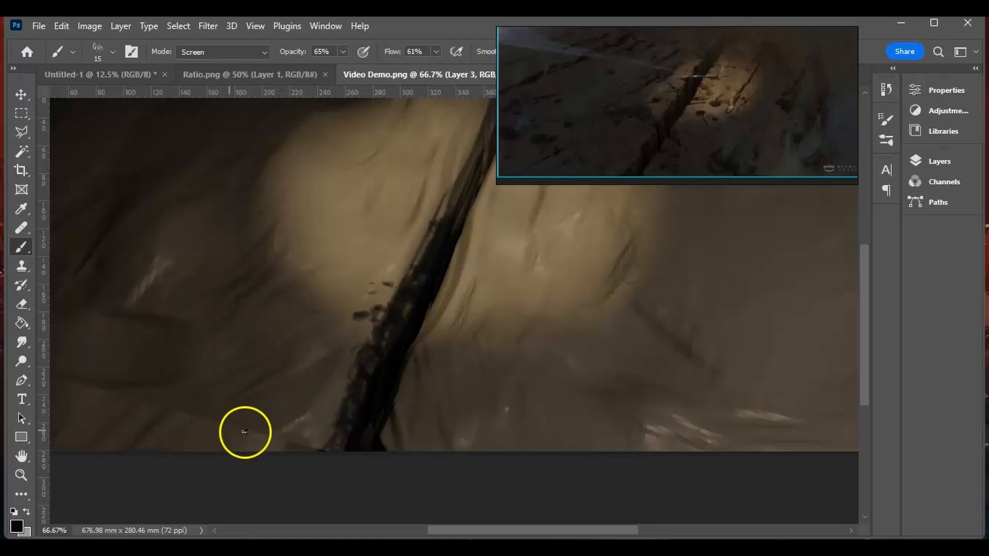
- Set the Smudge tool's strength to 82% and make Layer 1 the active layer
click(20, 342)
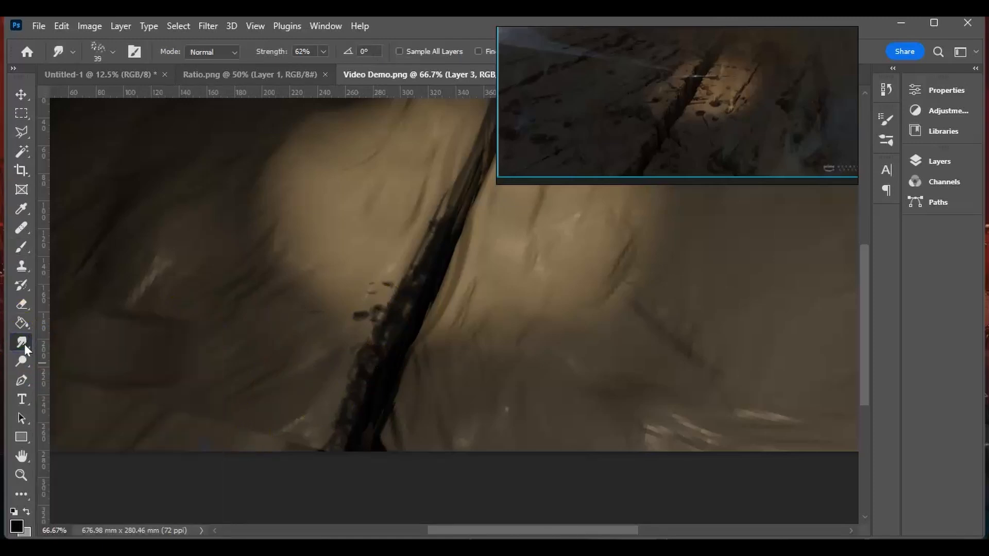
mouse_move(20, 341)
mouse_down()
mouse_move(60, 344)
mouse_move(30, 355)
mouse_move(66, 369)
mouse_up()
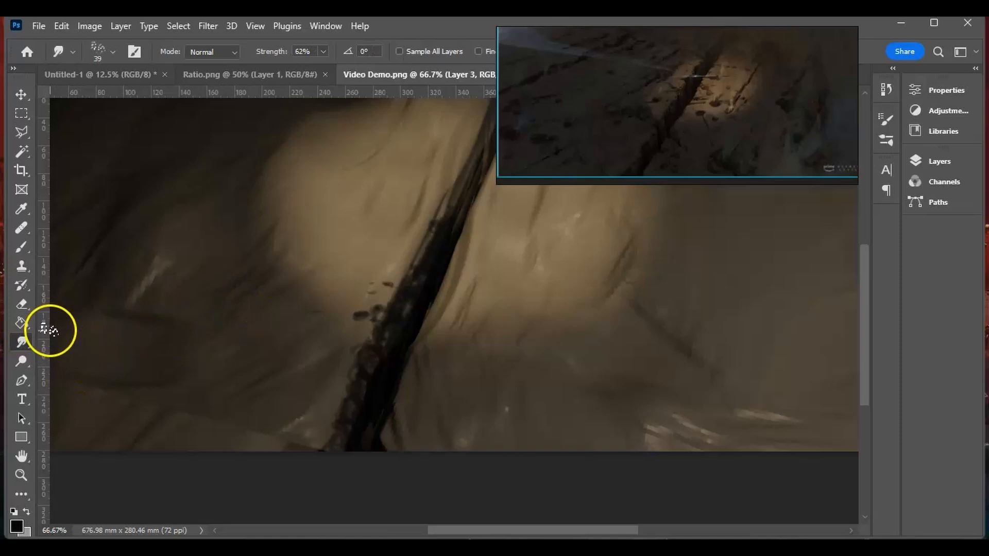
right_click(216, 295)
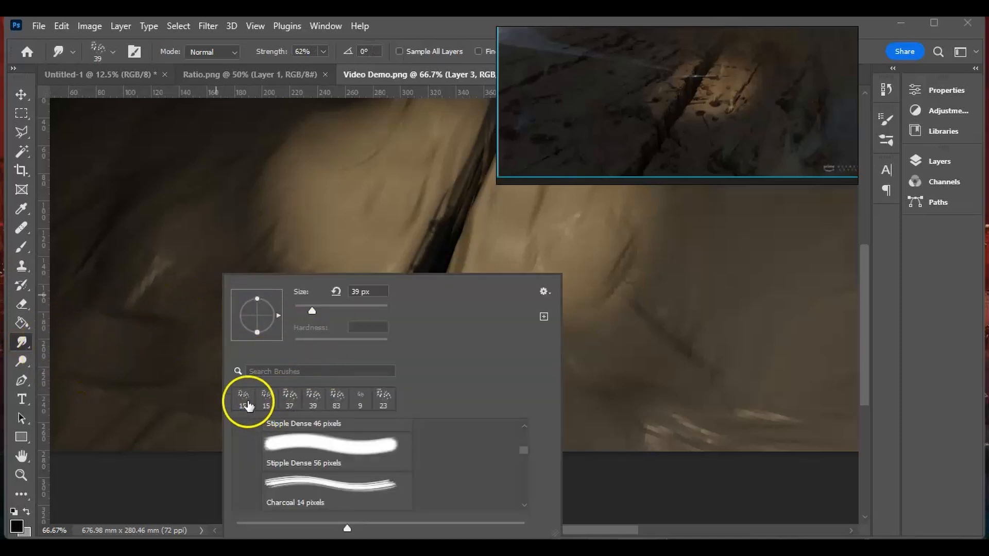
click(322, 51)
drag(335, 73, 337, 73)
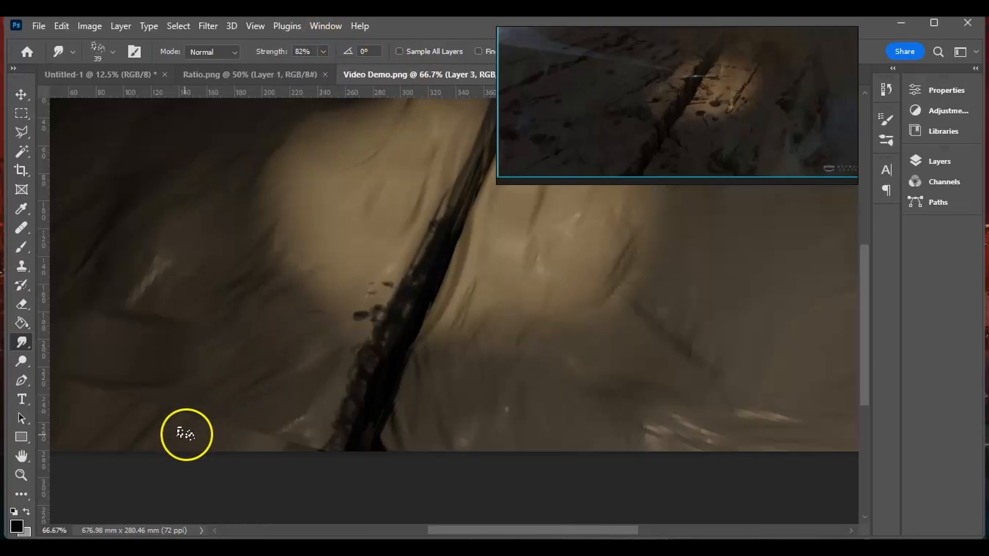
click(940, 162)
click(822, 279)
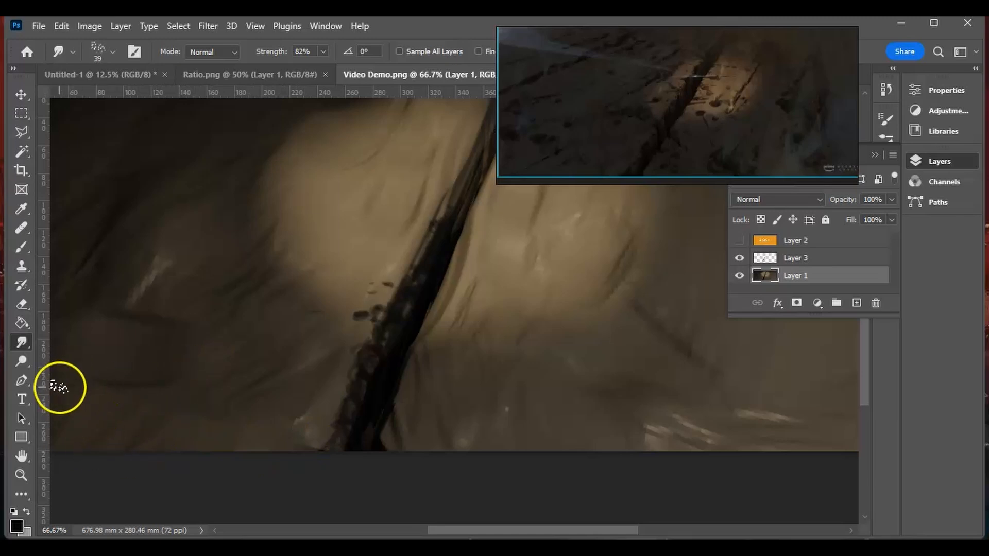
- Return to Layer 3 and paint a cluster of dark chips to the left of the crevice's foot
click(800, 259)
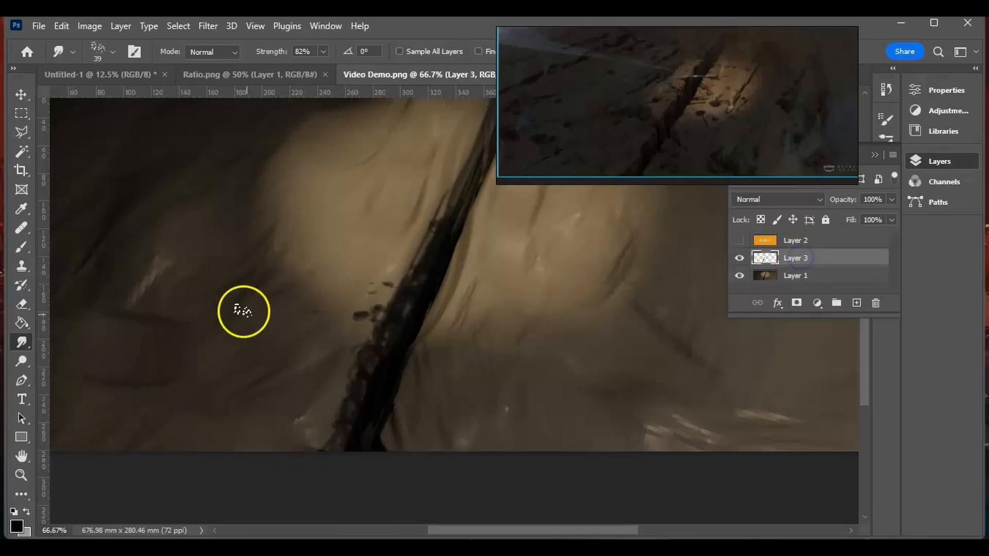
click(22, 248)
mouse_move(380, 404)
mouse_down()
mouse_move(336, 403)
mouse_move(339, 427)
mouse_move(324, 409)
mouse_move(299, 419)
mouse_move(311, 419)
mouse_move(305, 425)
mouse_move(325, 404)
mouse_move(307, 422)
mouse_move(314, 434)
mouse_move(297, 438)
mouse_up()
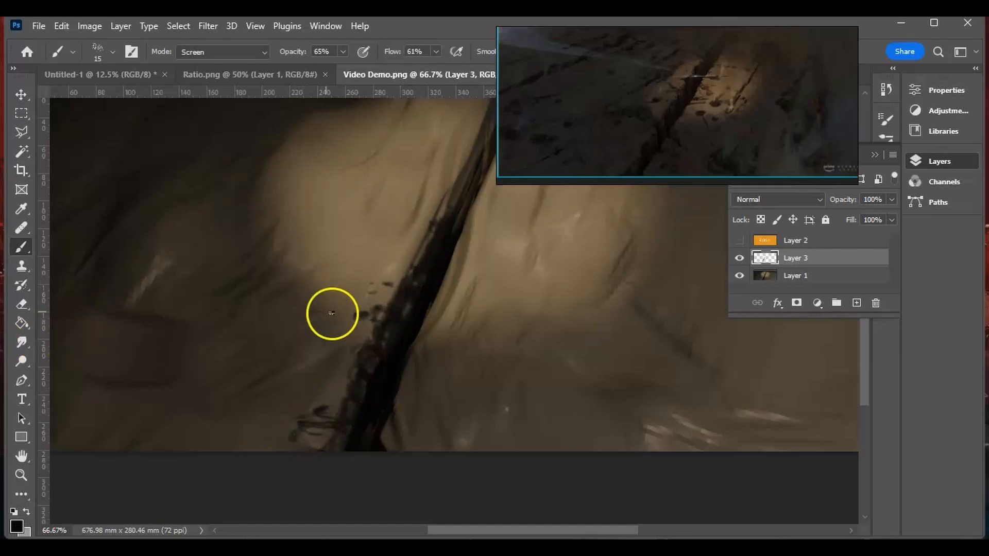
- Raise the brush opacity to 89% and paint dark cracks and chips along the crevice's right side down to its foot
alt+scroll(536, 258, down, 1)
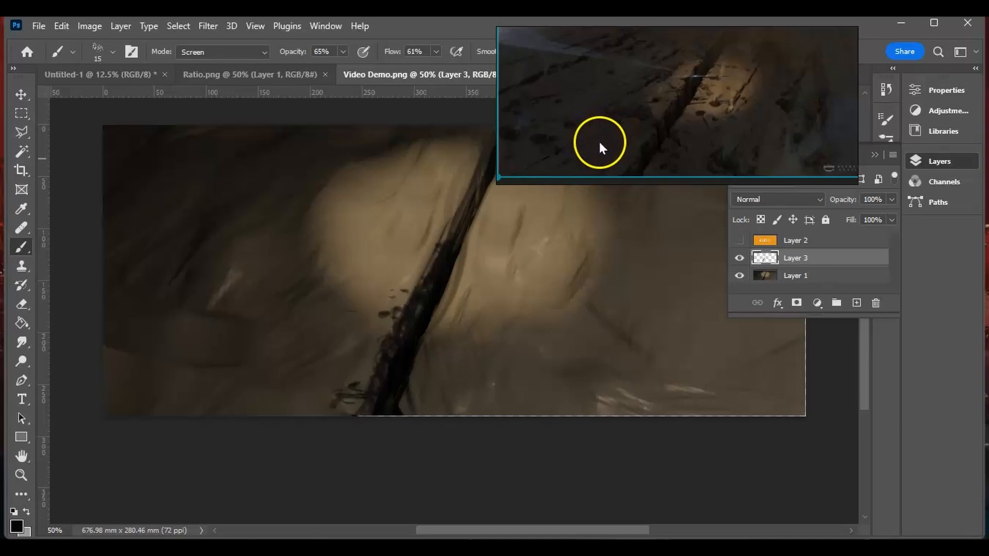
click(343, 52)
drag(337, 66, 353, 67)
drag(455, 249, 504, 241)
mouse_move(435, 318)
mouse_down()
mouse_move(463, 315)
mouse_move(464, 345)
mouse_up()
drag(418, 400, 446, 390)
click(455, 403)
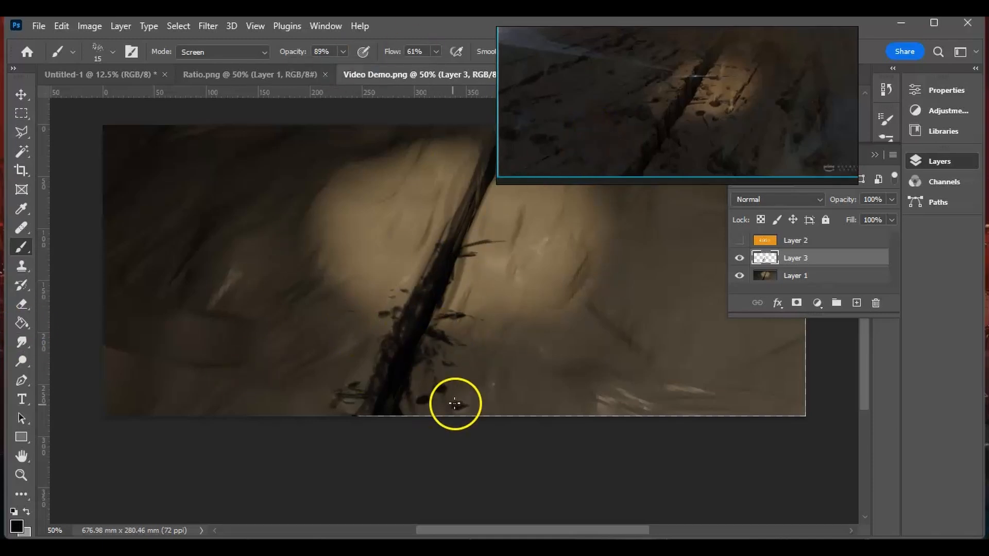
- Paint dark cracks and pits across the shaded rock left of the crevice, from the upper left to the lower left
drag(375, 329, 331, 320)
key(ctrl+minus)
mouse_move(435, 294)
mouse_down()
mouse_move(424, 234)
mouse_move(359, 272)
mouse_up()
drag(327, 321, 356, 315)
drag(318, 190, 278, 205)
drag(283, 273, 298, 268)
drag(266, 340, 317, 358)
- Paint dark pits on the lit rock on both sides of the crevice
click(371, 239)
drag(493, 267, 508, 267)
drag(484, 281, 495, 294)
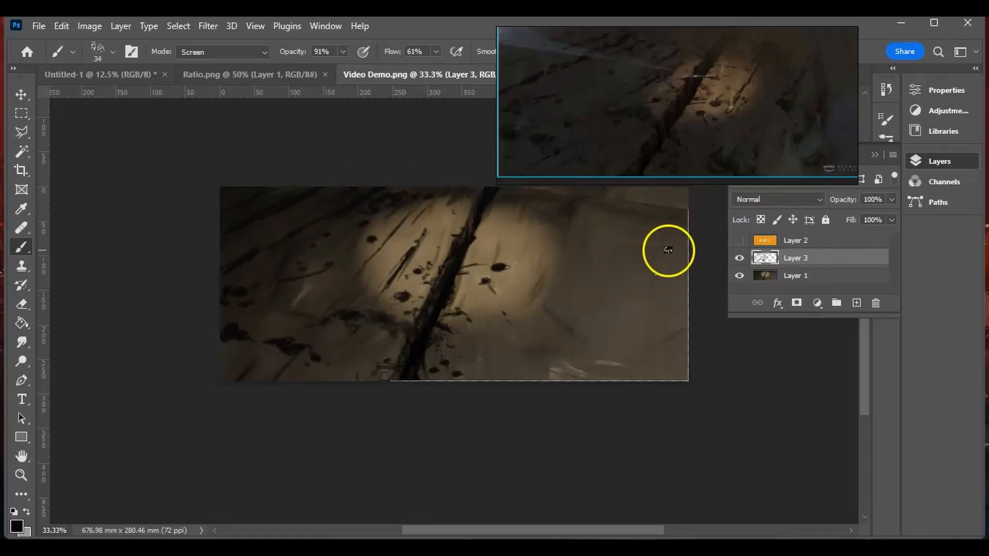
- Paint dark chips and cracks along the lower right part of the rock
scroll(669, 251, up, 2)
drag(518, 425, 541, 416)
drag(623, 415, 679, 407)
- Smudge the painted cracks and pits to soften them, and merge Layer 3 into Layer 1
right_click(657, 267)
click(796, 275)
click(21, 342)
click(796, 258)
click(892, 199)
drag(250, 320, 334, 304)
drag(471, 316, 497, 318)
drag(645, 330, 660, 356)
key(b)
key(ctrl+e)
- Add a new layer and paint dark pits on the right-hand rock and a crack on the lit rock left of the crevice
click(857, 304)
drag(613, 326, 624, 325)
drag(637, 368, 651, 367)
drag(424, 281, 382, 344)
- Switch the brush colour to white and paint smoke wisps at the left edge, the upper left and the lower right
key(x)
click(16, 526)
drag(293, 51, 269, 52)
mouse_move(231, 384)
mouse_down()
mouse_move(238, 372)
mouse_move(237, 391)
mouse_move(251, 279)
mouse_up()
click(21, 342)
key(b)
key(b)
drag(316, 260, 318, 249)
mouse_move(539, 419)
mouse_down()
mouse_move(539, 377)
mouse_move(547, 375)
mouse_up()
key(b)
- Raise the Smudge strength, soften the left smoke wisp, and merge the layer into Layer 1
click(324, 52)
drag(291, 72, 338, 72)
drag(236, 342, 242, 353)
click(21, 247)
drag(340, 51, 366, 71)
key(ctrl+e)
- Switch back to black, add a new layer, and paint fine cracks on the lit rock right of the crevice with a smaller brush
key(x)
mouse_move(493, 241)
mouse_down()
mouse_move(477, 270)
mouse_move(521, 284)
mouse_up()
click(856, 302)
key(bracketleft)
key(bracketleft)
key(bracketleft)
key(bracketleft)
key(bracketleft)
key(bracketleft)
drag(540, 273, 516, 317)
drag(496, 345, 514, 338)
- Paint black cracks on the lit rock left of the crevice and at the lower left, and merge the layer down
drag(433, 252, 375, 301)
drag(307, 396, 260, 430)
key(ctrl+e)
- Paint and smudge white smoke rising from the pit right of the crevice and near the crevice's upper right edge
key(x)
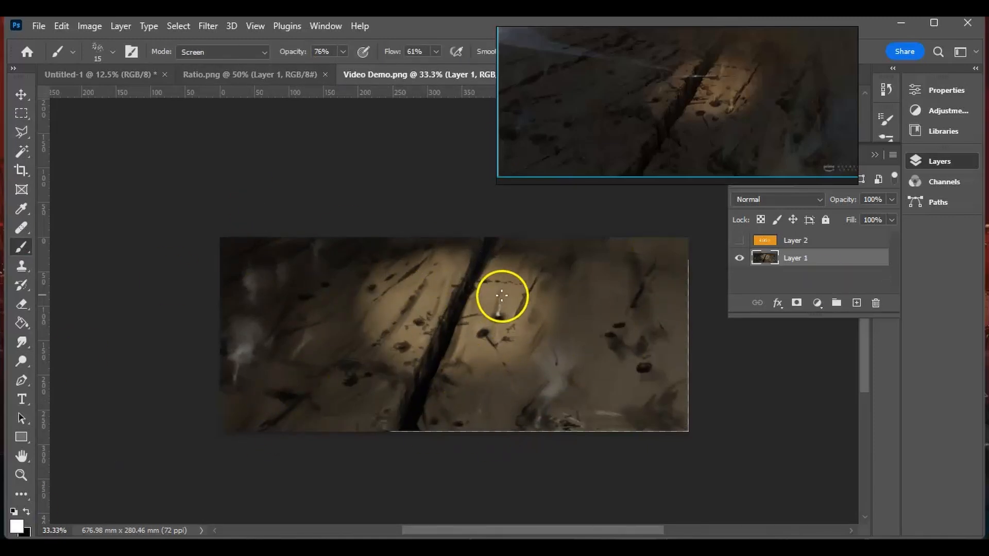
drag(499, 297, 498, 310)
key(ctrl+plus)
click(22, 342)
click(21, 247)
click(21, 342)
click(21, 247)
drag(523, 239, 507, 262)
click(21, 343)
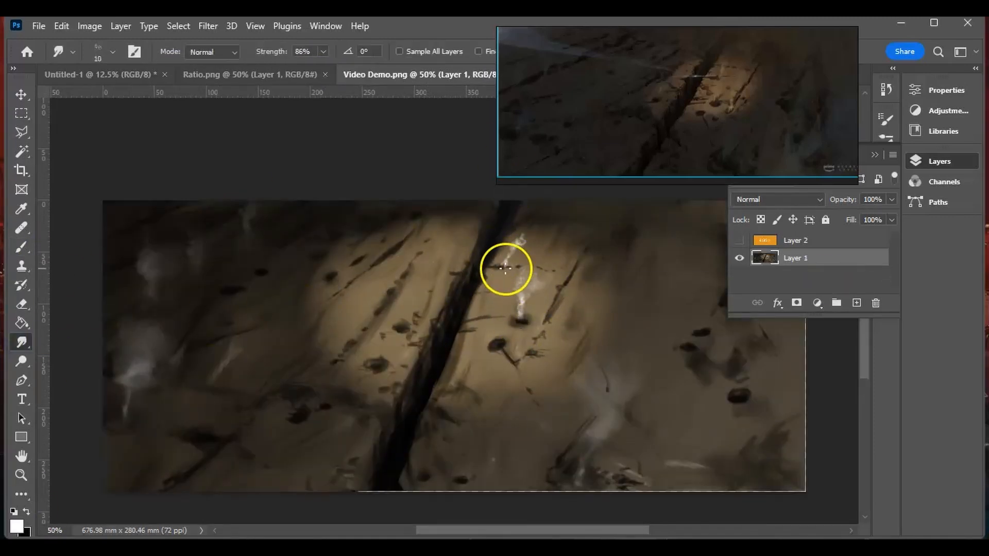
- Add a new layer, paint a large white smoke plume in the lower right corner, and smudge it up the right edge
click(21, 248)
click(857, 303)
drag(785, 403, 700, 479)
click(21, 343)
drag(773, 386, 721, 453)
click(939, 161)
drag(790, 329, 792, 225)
- Paint and smudge a small white smoke wisp above the pit left of the crevice
click(22, 248)
drag(378, 362, 383, 337)
click(21, 343)
click(940, 162)
click(940, 161)
- Paint a white smoke wisp above the upper left pit and activate Layer 1 for smudging
click(21, 247)
click(26, 511)
click(940, 161)
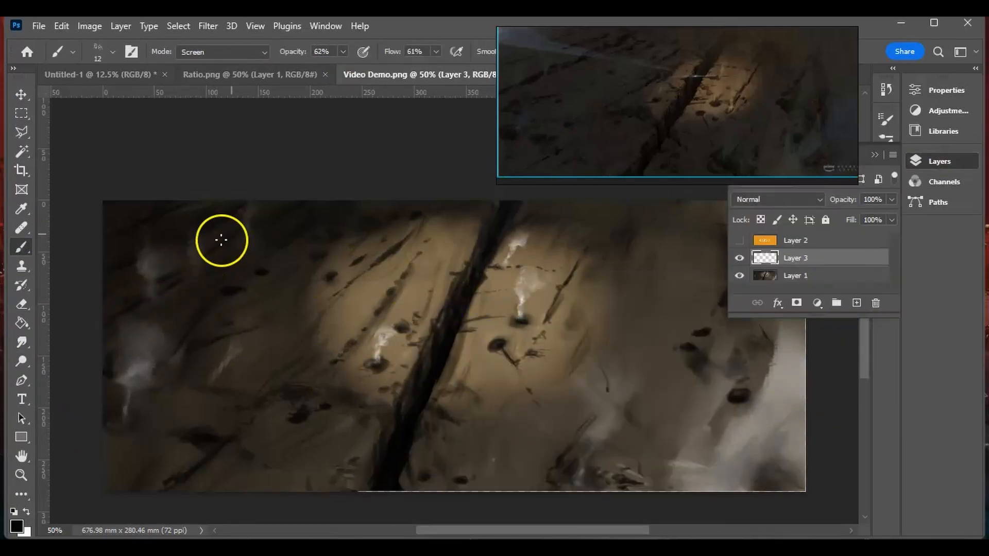
click(27, 512)
drag(232, 288, 224, 260)
click(796, 276)
click(21, 343)
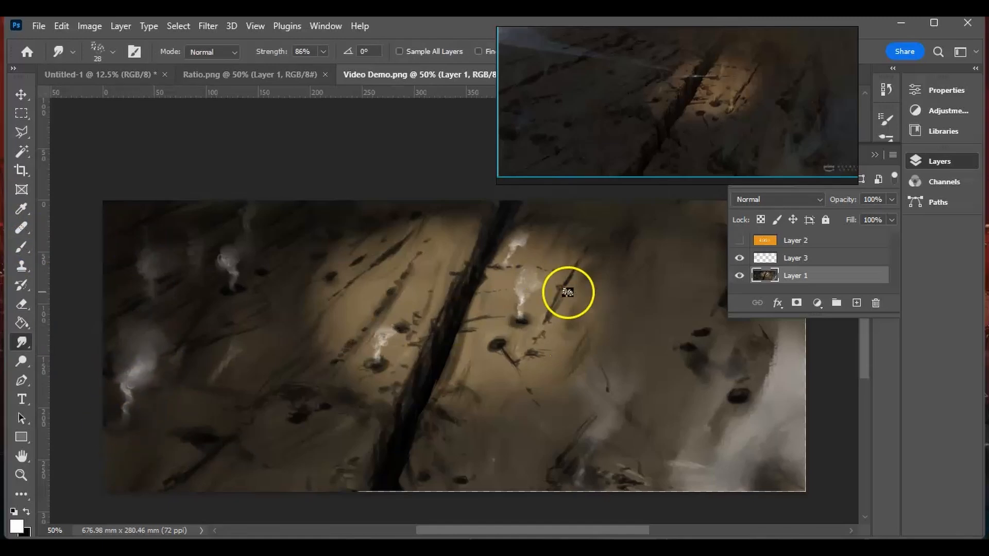
- Select the whole canvas on Layer 3 and darken the right and lower rock with a soft 401 px black brush at 23% opacity
click(795, 258)
key(ctrl+minus)
click(21, 114)
key(ctrl+a)
click(21, 247)
right_click(423, 335)
drag(678, 103, 434, 103)
click(886, 120)
click(26, 512)
right_click(588, 330)
drag(670, 289, 461, 437)
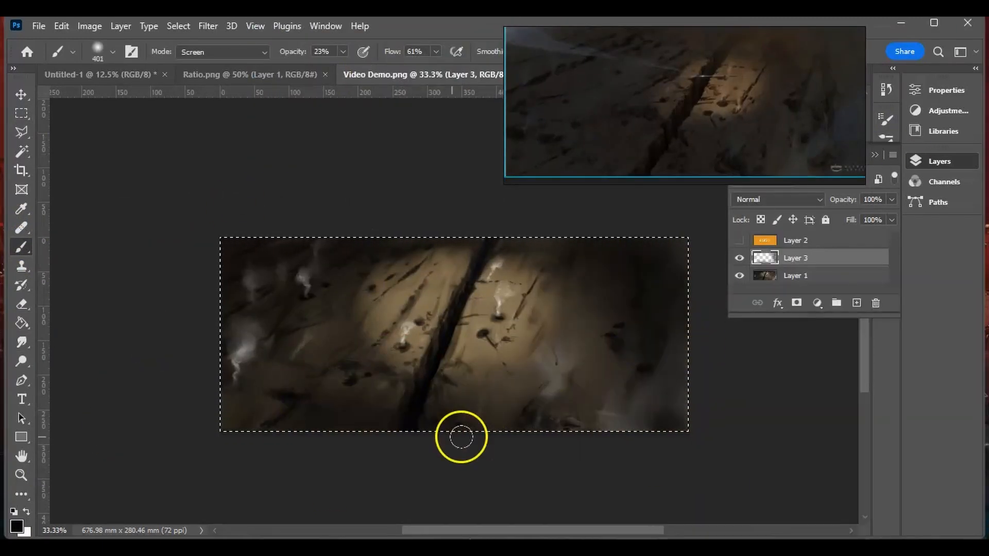
- Deselect the canvas, choose another brush, and paint a white light streak from the upper left toward the crevice
right_click(376, 330)
click(445, 399)
key(ctrl+d)
click(26, 511)
drag(235, 256, 349, 283)
- Lower Layer 3's opacity and extend the light streak on Layer 1 to the crevice
click(21, 304)
click(178, 26)
click(777, 205)
click(22, 343)
click(891, 200)
drag(891, 219, 856, 219)
click(796, 275)
drag(307, 291, 468, 309)
- Set Layer 3's opacity to 22% and merge it into Layer 1
click(795, 258)
click(891, 200)
drag(856, 219, 835, 219)
click(21, 304)
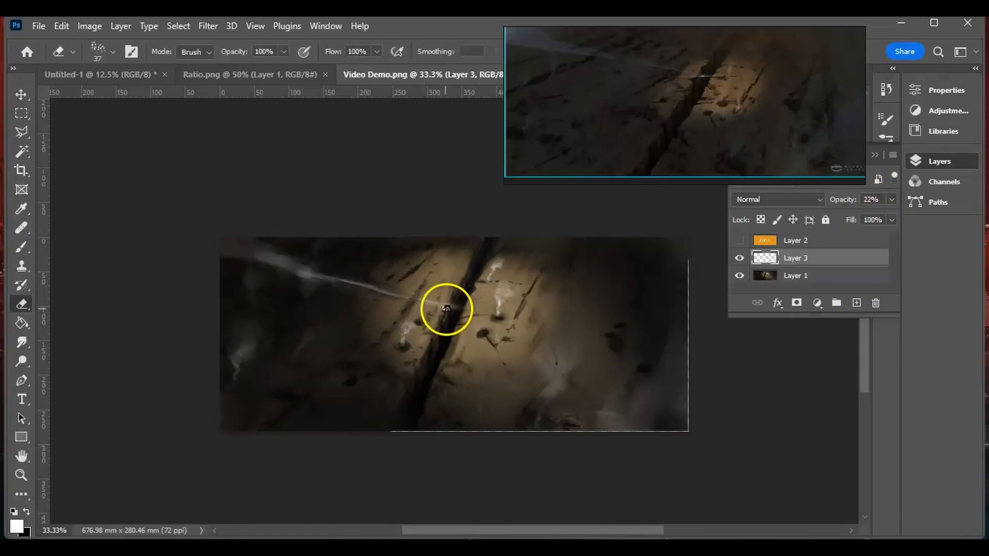
key(ctrl+e)
- Paint a bright white glint where the light streak meets the crevice's left edge
click(21, 247)
key(ctrl+plus)
key(ctrl+plus)
key(ctrl+plus)
key(ctrl+plus)
drag(449, 287, 493, 287)
- Choose a 9 px brush preset, switch the colour to black, and set the brush opacity to 73%
key(ctrl+minus)
key(ctrl+minus)
key(ctrl+minus)
click(344, 52)
drag(343, 71, 297, 71)
right_click(369, 265)
click(415, 400)
click(27, 511)
click(22, 343)
click(22, 247)
click(343, 52)
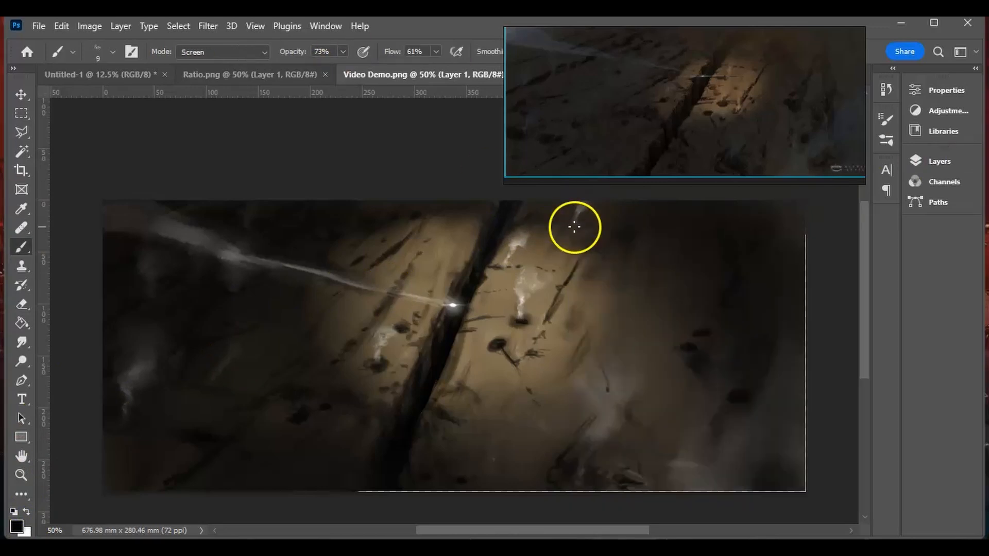
- Add a new layer above Layer 1 and paint jagged black cracks along the crevice's left edge, raising the brush opacity to 90%
click(940, 161)
click(857, 303)
key(ctrl+plus)
key(ctrl+plus)
scroll(486, 278, up, 2)
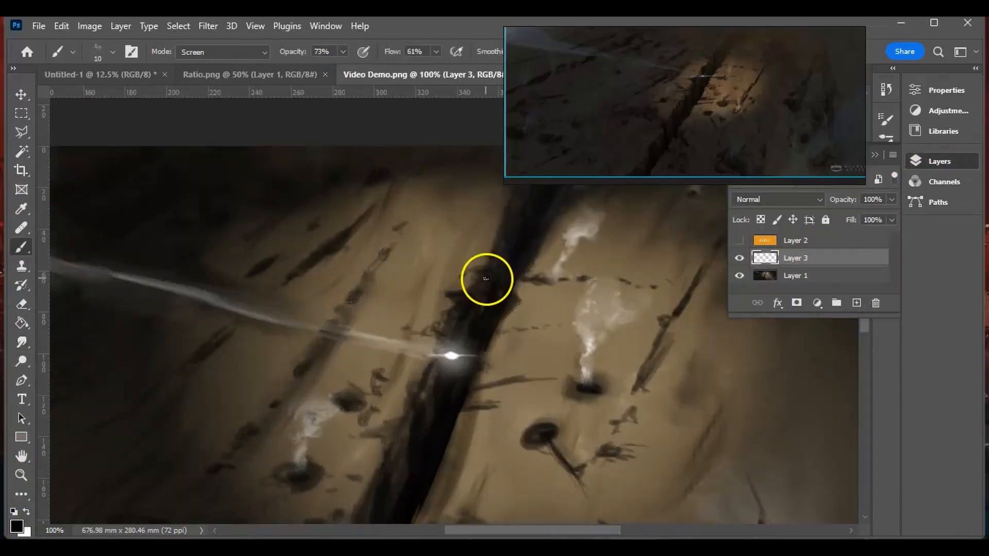
drag(376, 434, 427, 289)
key(9)
drag(404, 381, 438, 303)
mouse_move(433, 443)
mouse_down()
mouse_move(502, 262)
mouse_move(435, 396)
mouse_up()
- Set the brush opacity to 100% and paint black cracks branching from the crevice's right edge and lower section
key(0)
drag(481, 354, 536, 361)
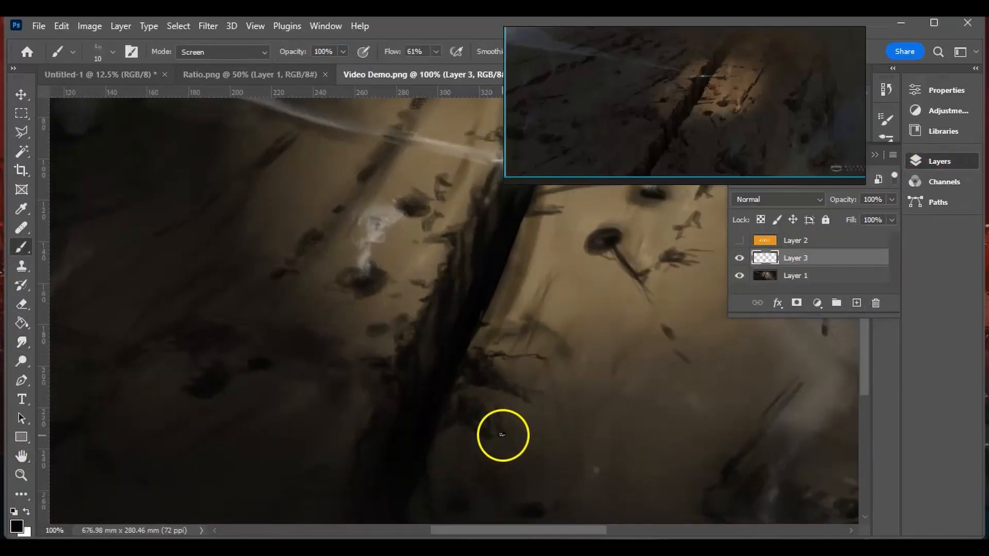
drag(494, 402, 523, 436)
- Merge the painted crack layer, Layer 3, into Layer 1
click(22, 342)
click(826, 272)
click(826, 259)
key(ctrl+e)
- Set the brush flow to 100%, reposition the floating reference image, and switch to the Smudge tool
click(21, 248)
click(432, 51)
drag(454, 68, 487, 68)
right_drag(608, 134, 589, 92)
click(21, 343)
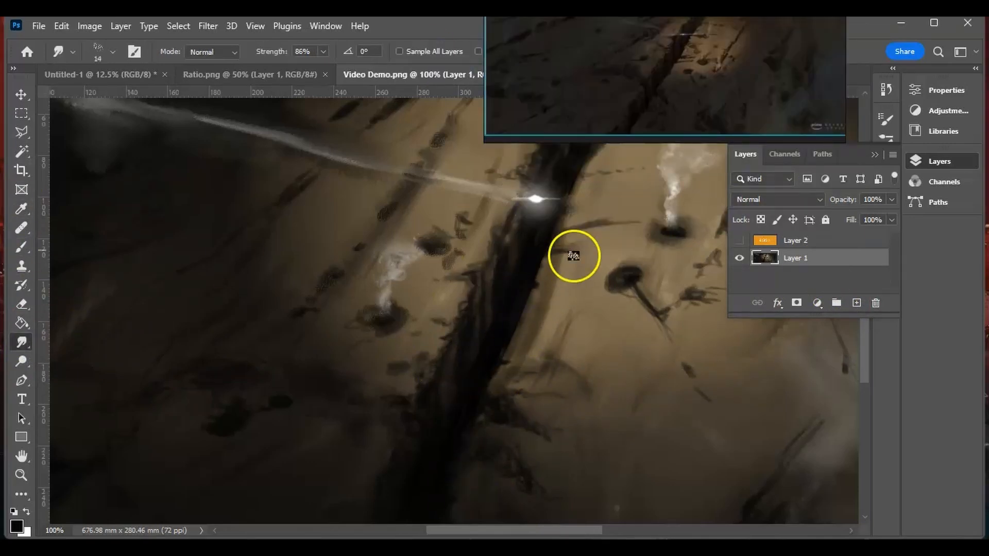
- Brighten Layer 1 slightly with a Levels adjustment
scroll(624, 247, up, 5)
key(ctrl+minus)
key(ctrl+minus)
key(ctrl+minus)
key(ctrl+l)
drag(753, 246, 744, 247)
click(905, 109)
- Choose a 66 px brush preset, return to the Smudge tool, and move the floating reference image clear of the painting
click(21, 247)
right_click(492, 273)
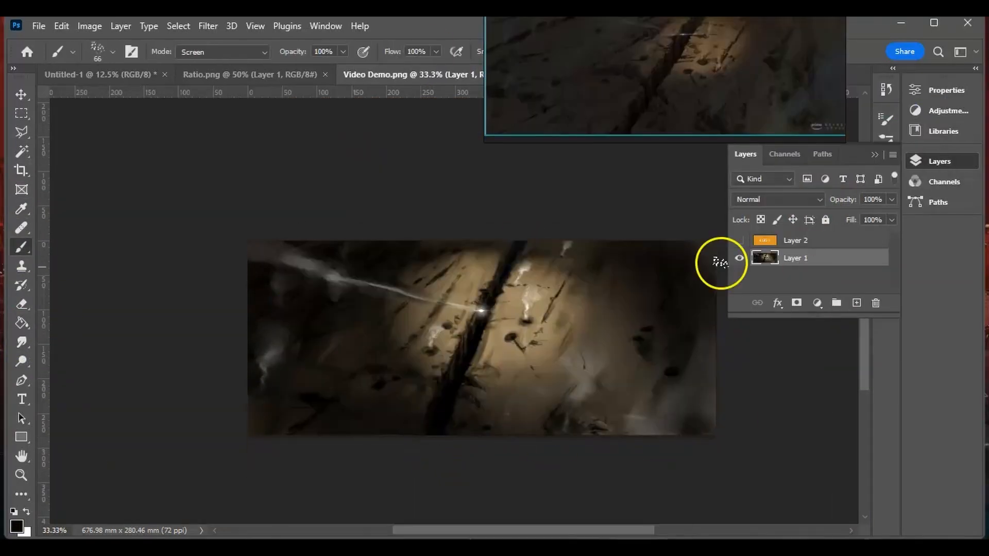
click(22, 343)
right_drag(664, 77, 601, 156)
key(ctrl+plus)
right_drag(548, 117, 672, 72)
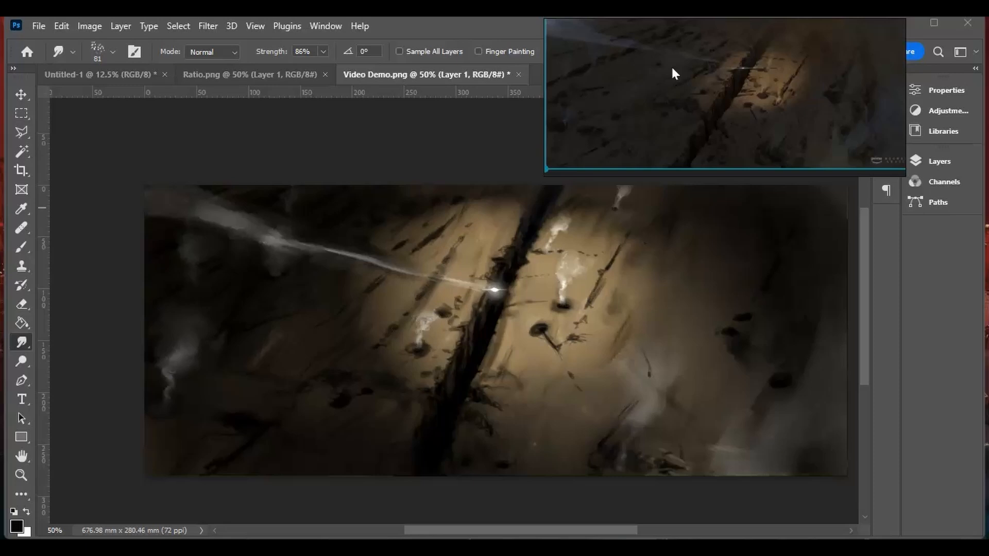